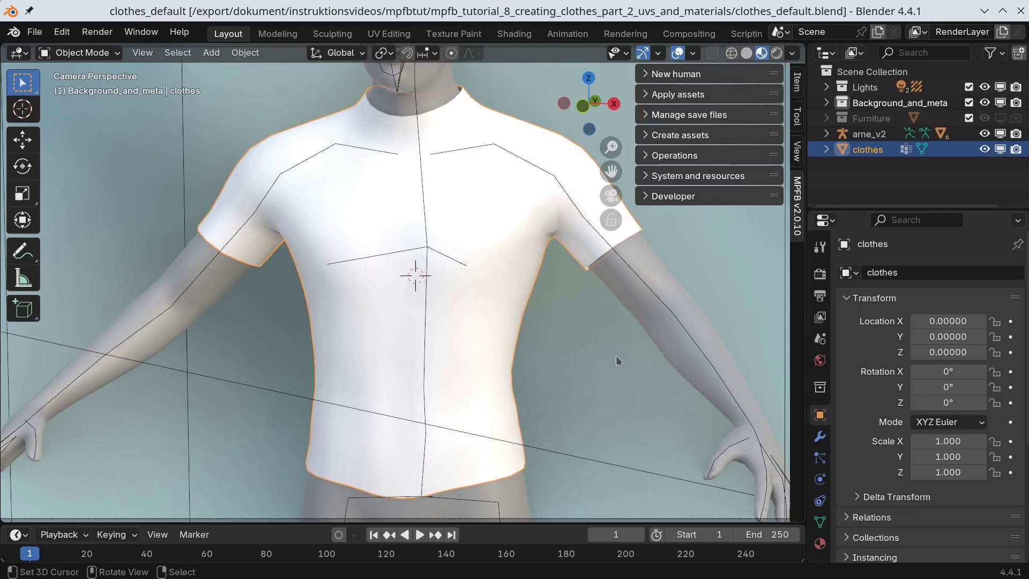
- Put the clothes mesh in Edit Mode and display the scene in Wireframe shading
key("Tab")
key("z")
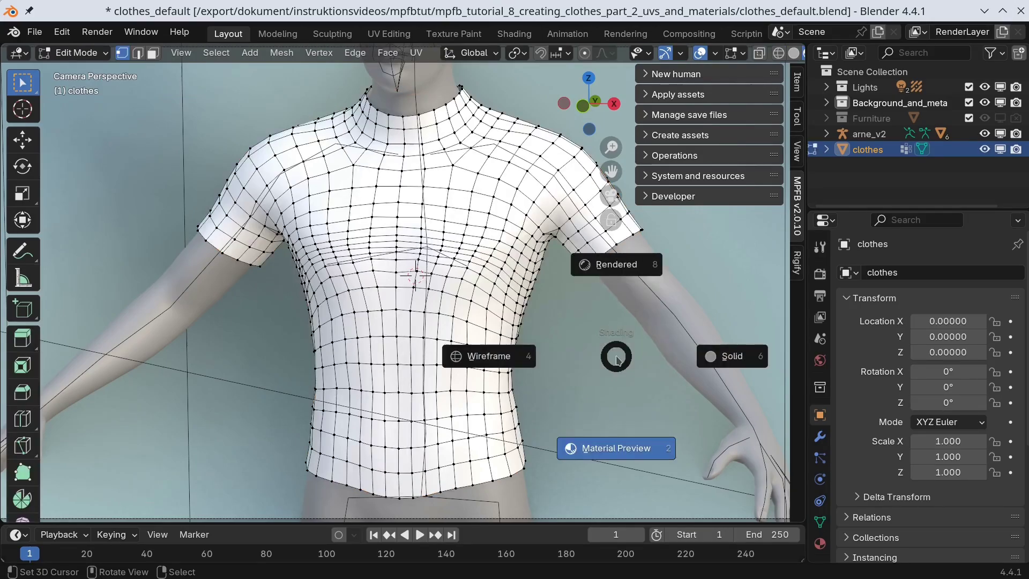
left_click(502, 356)
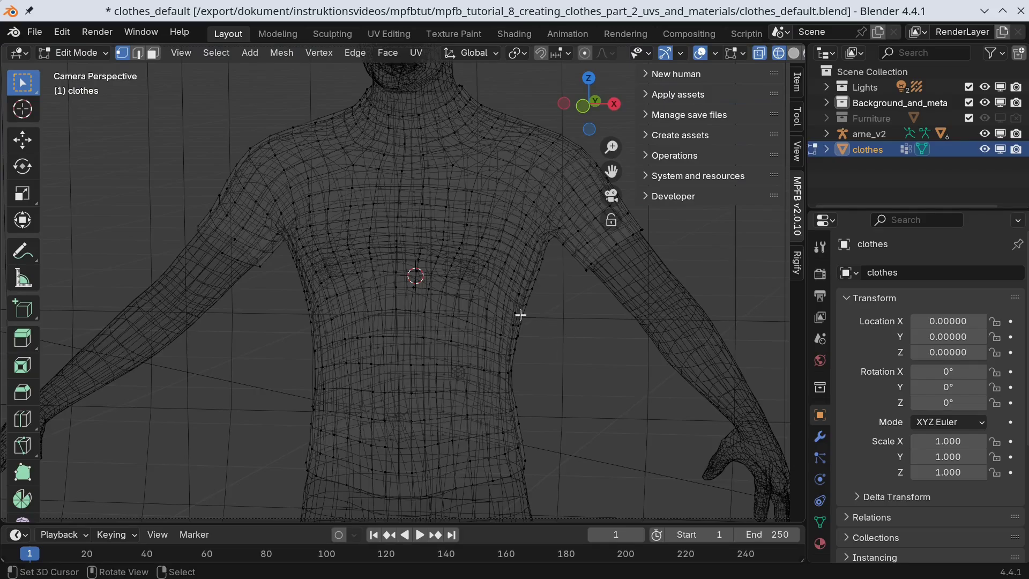
- Select the entire shirt mesh and examine its existing UV layout, then return to the 3D layout
key("a")
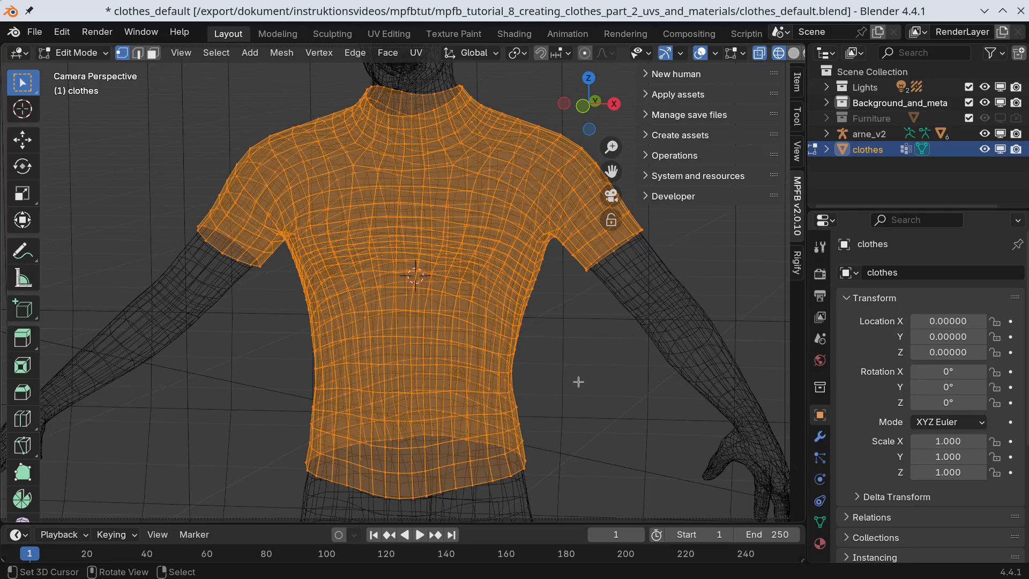
left_click(393, 36)
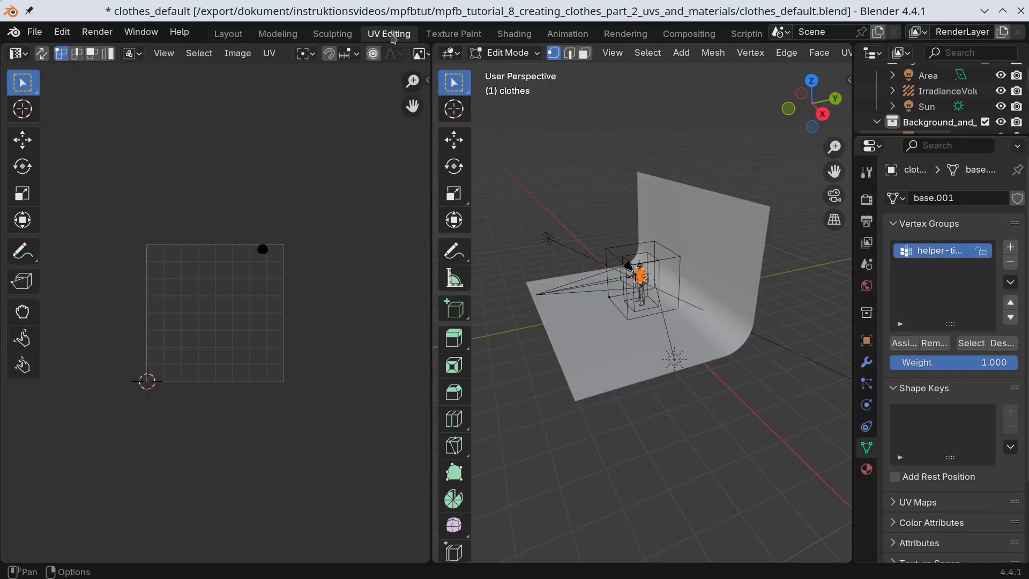
scroll(356, 235, "up", 4)
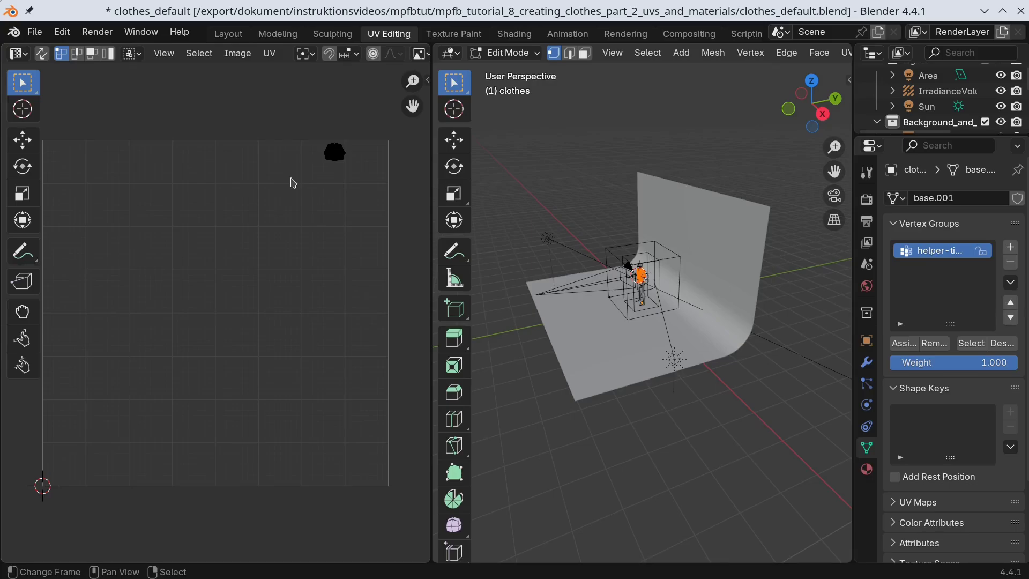
left_click(229, 34)
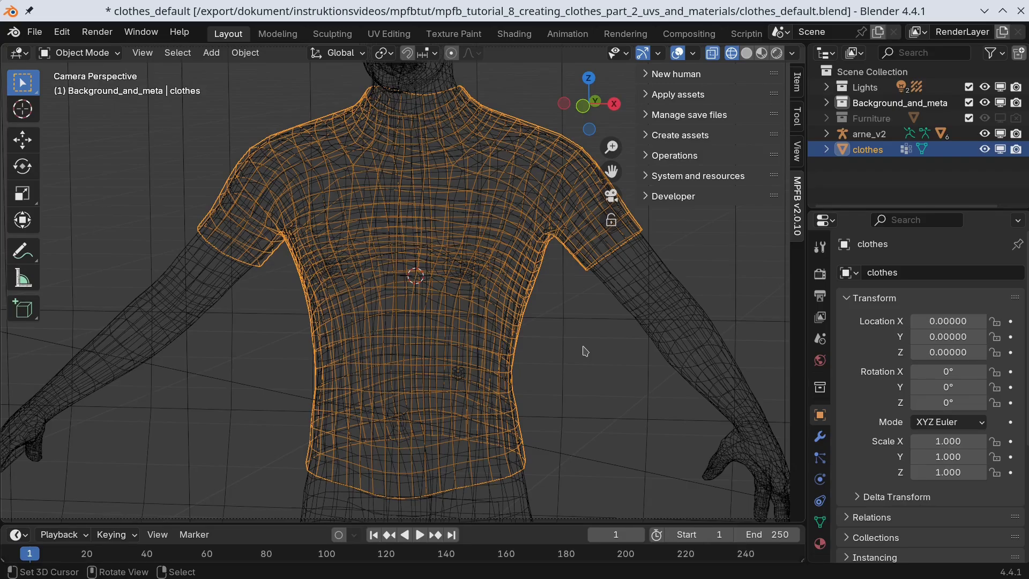
- Split the viewport into the quad view and frame the shirt closely in the right-side orthographic view
key("ctrl+alt+q")
scroll(666, 414, "up", 4)
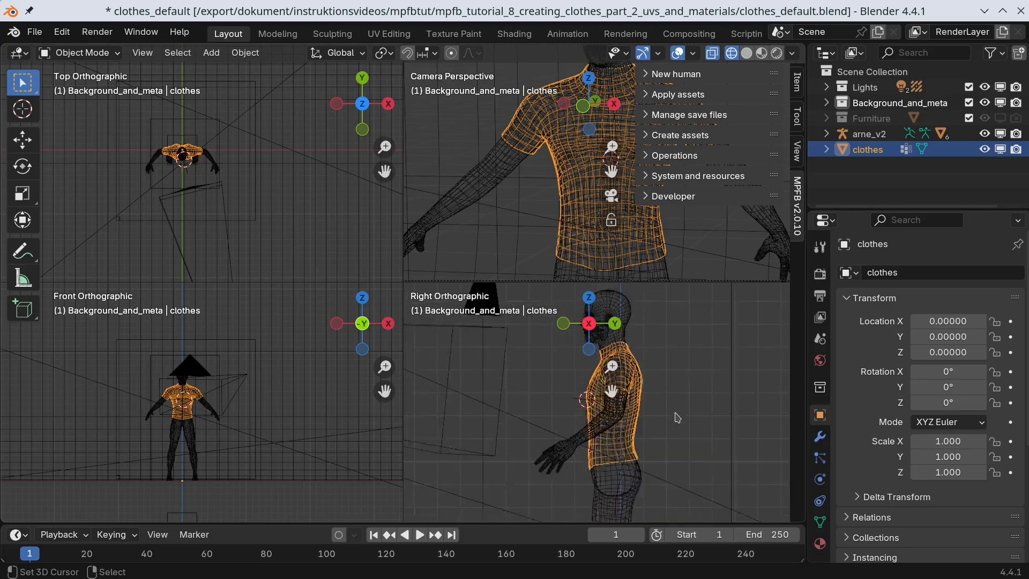
scroll(677, 417, "up", 2)
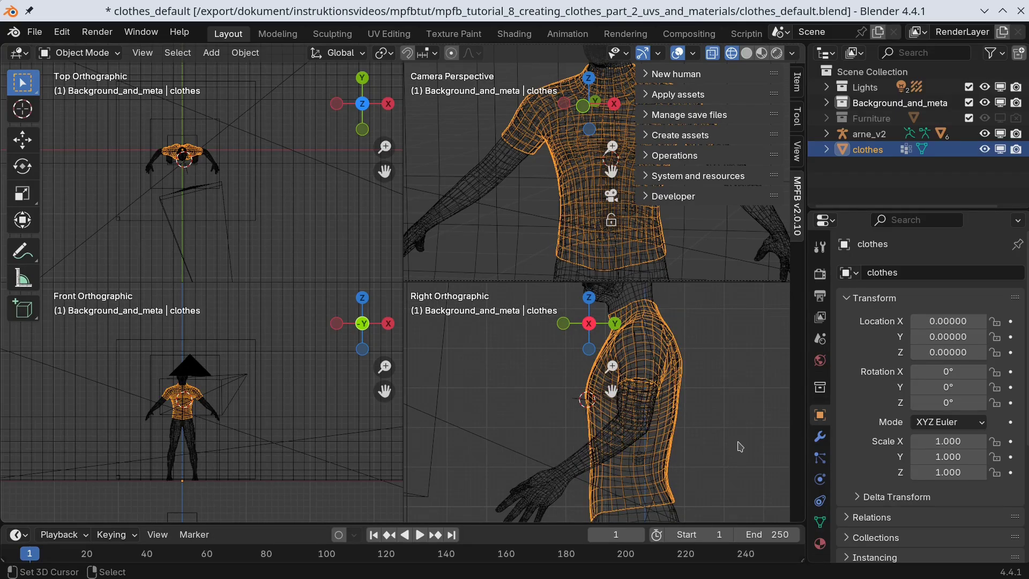
- Select the vertical edge loops running down both sides of the shirt from under the sleeves and mark them as seams
key("Tab")
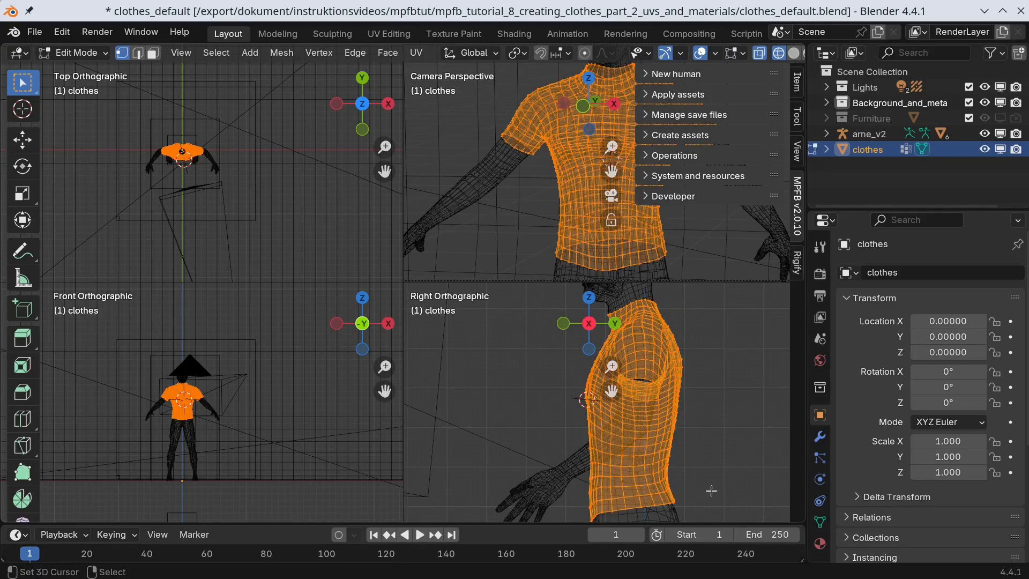
key("alt+a")
key("b")
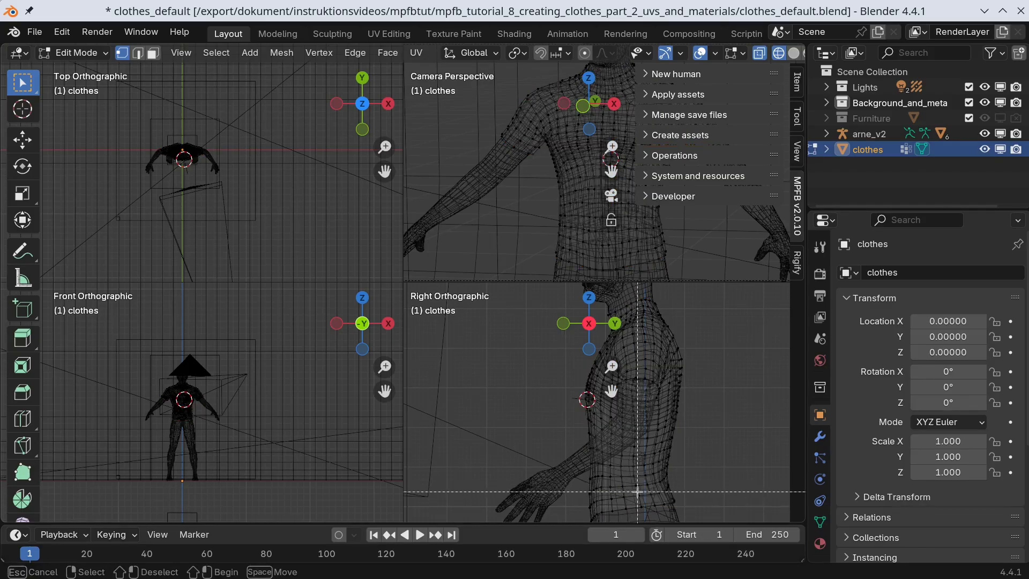
left_click_drag(635, 491, 646, 510)
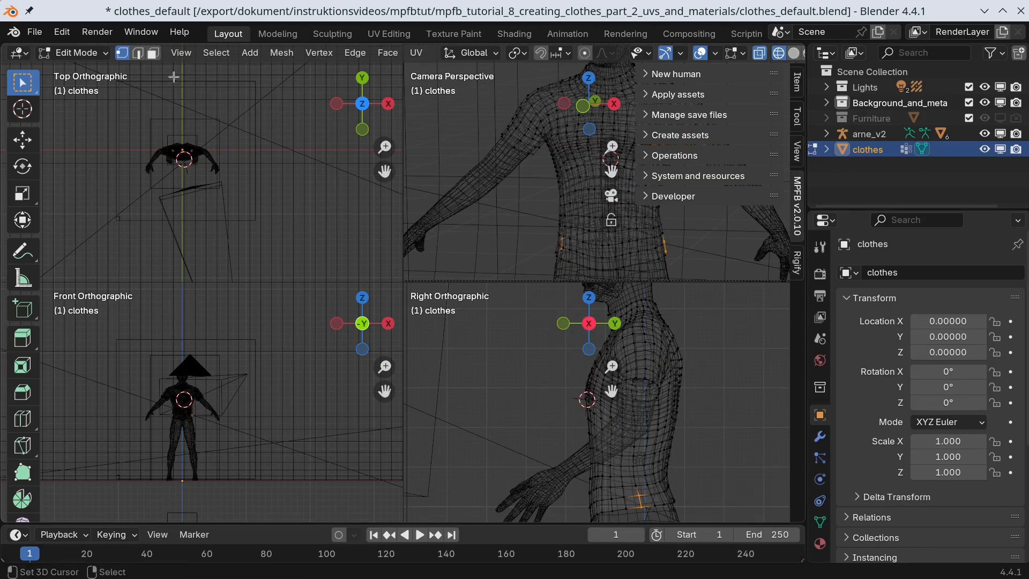
left_click(216, 53)
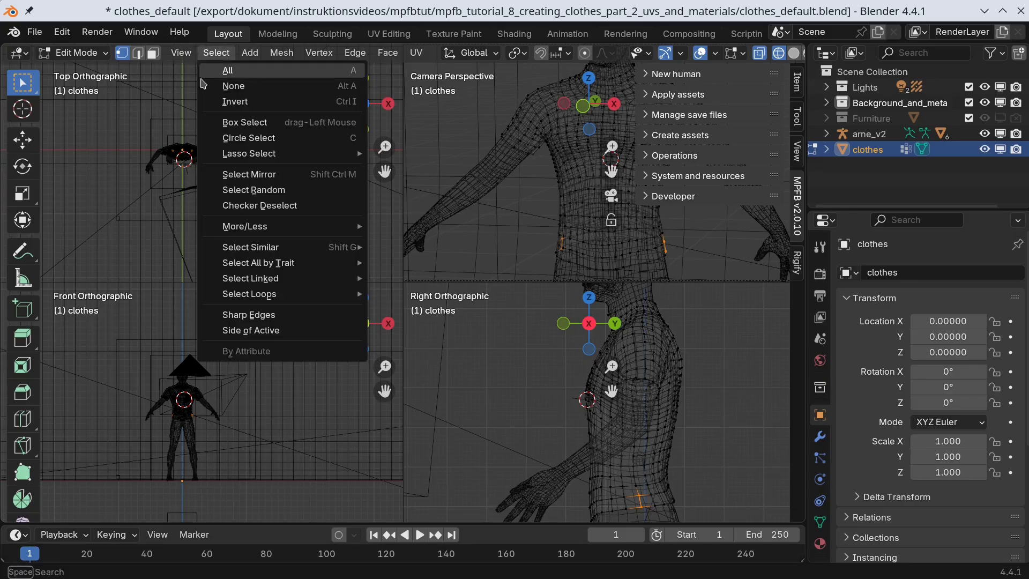
mouse_move(285, 293)
left_click(421, 294)
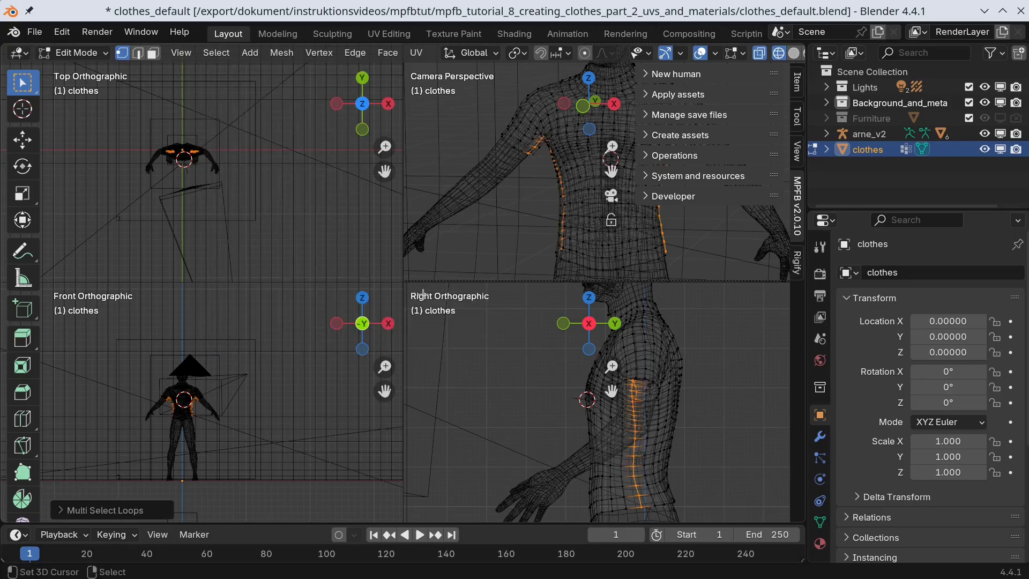
scroll(234, 393, "up", 4)
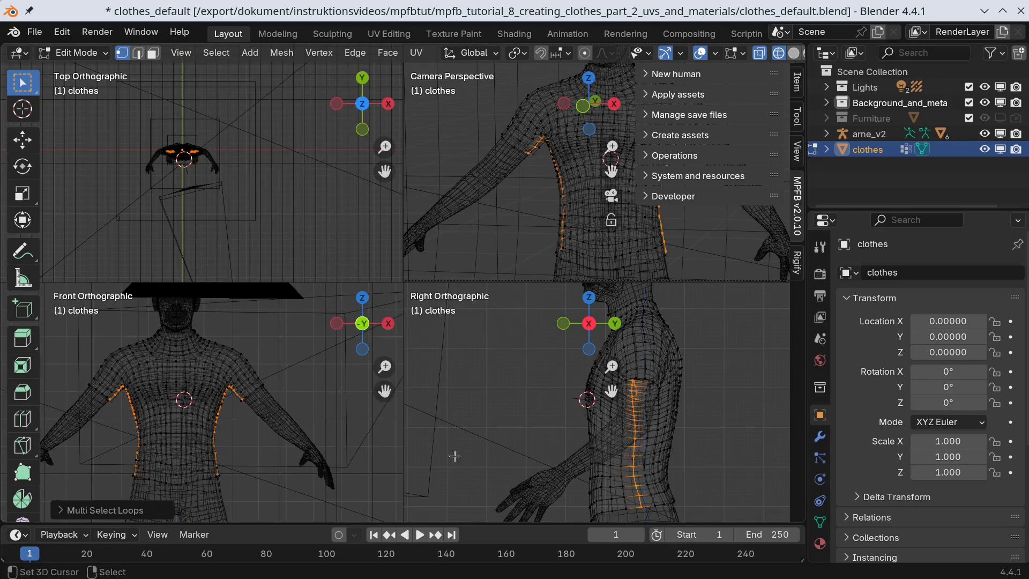
left_click(355, 53)
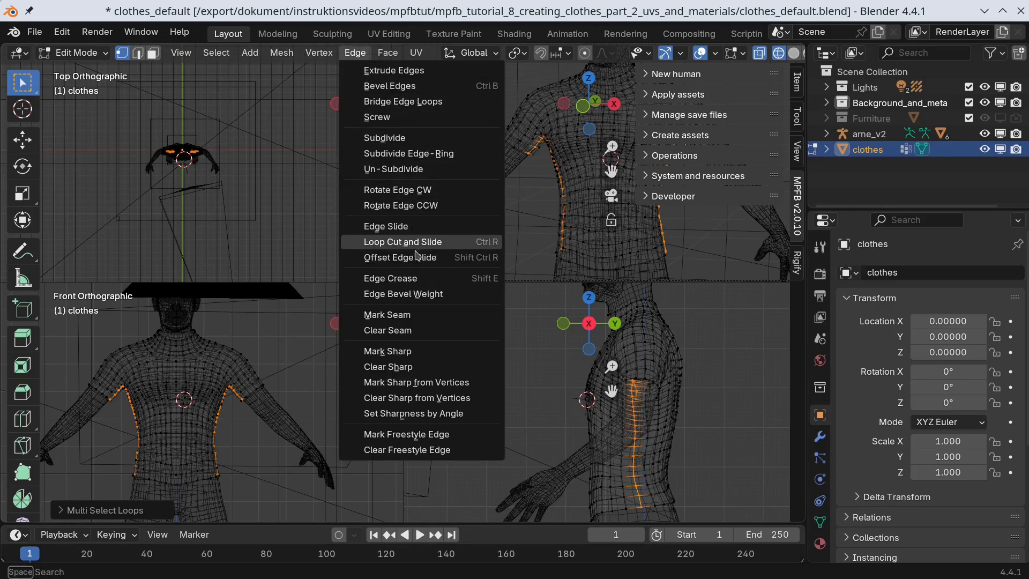
left_click(421, 325)
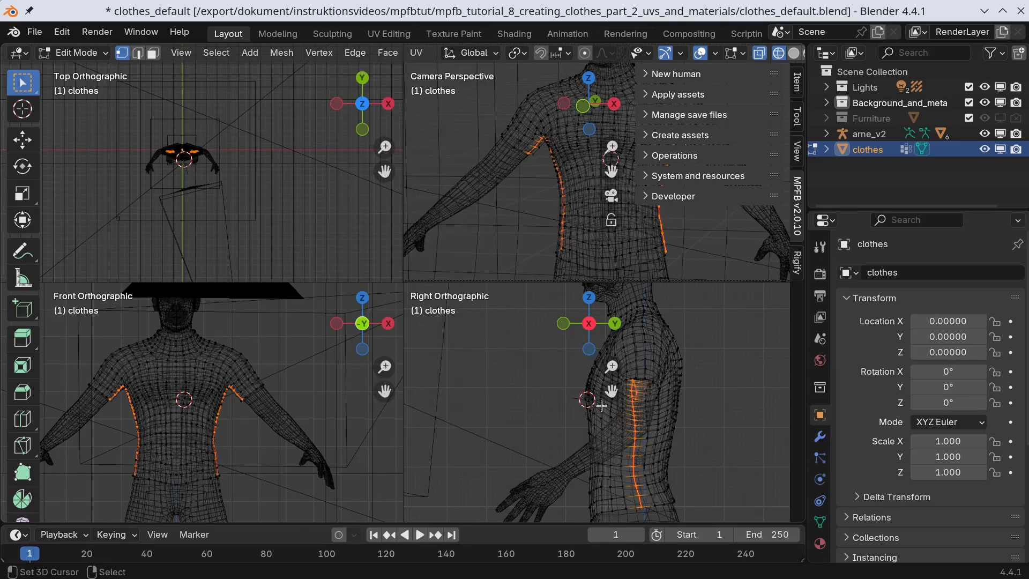
key("a")
key("alt+a")
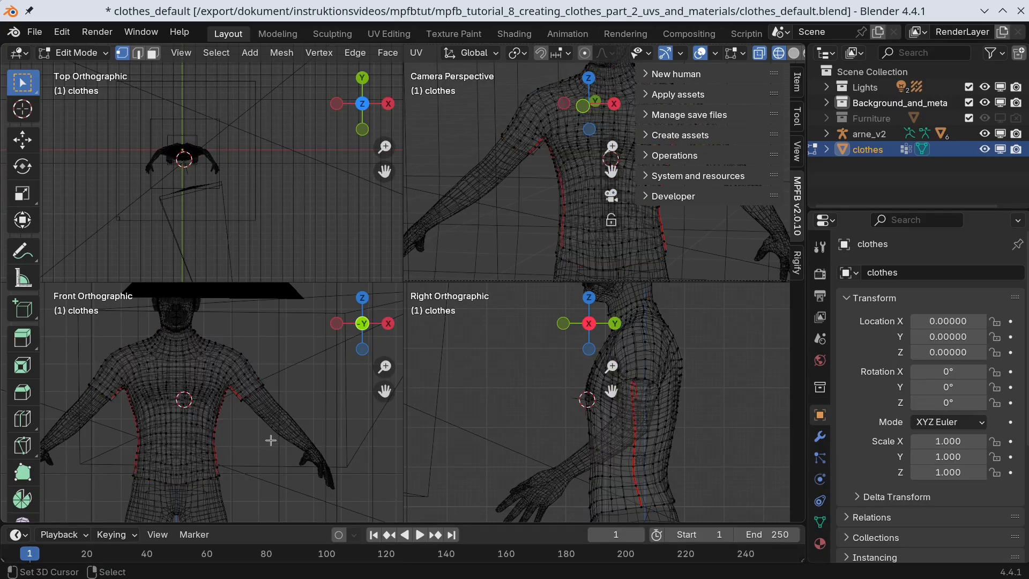
- Select the edge loops along the tops of both sleeves and shoulders up to the collar and mark them as seams
scroll(253, 182, "up", 2)
scroll(253, 181, "up", 4)
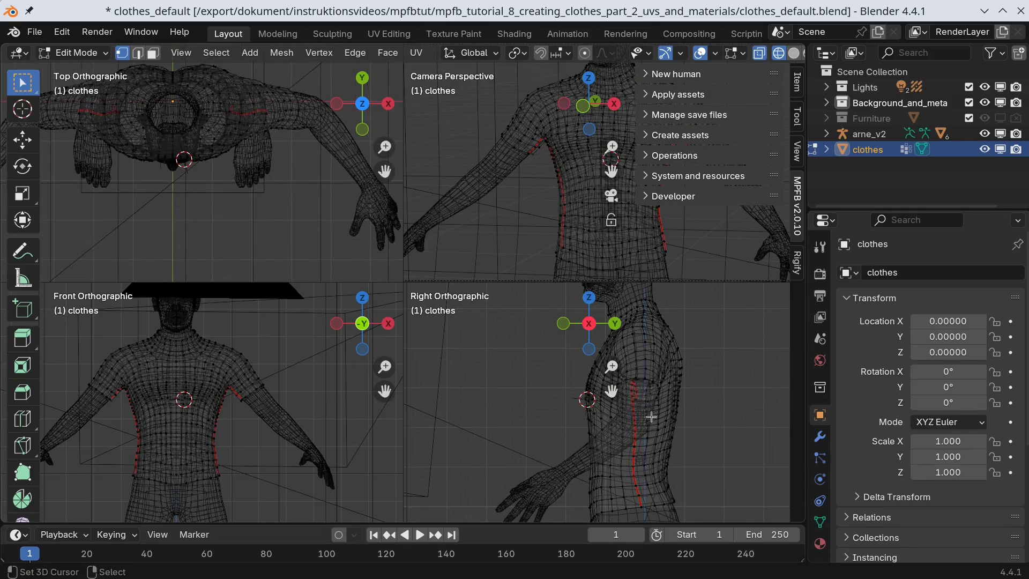
scroll(700, 409, "up", 4)
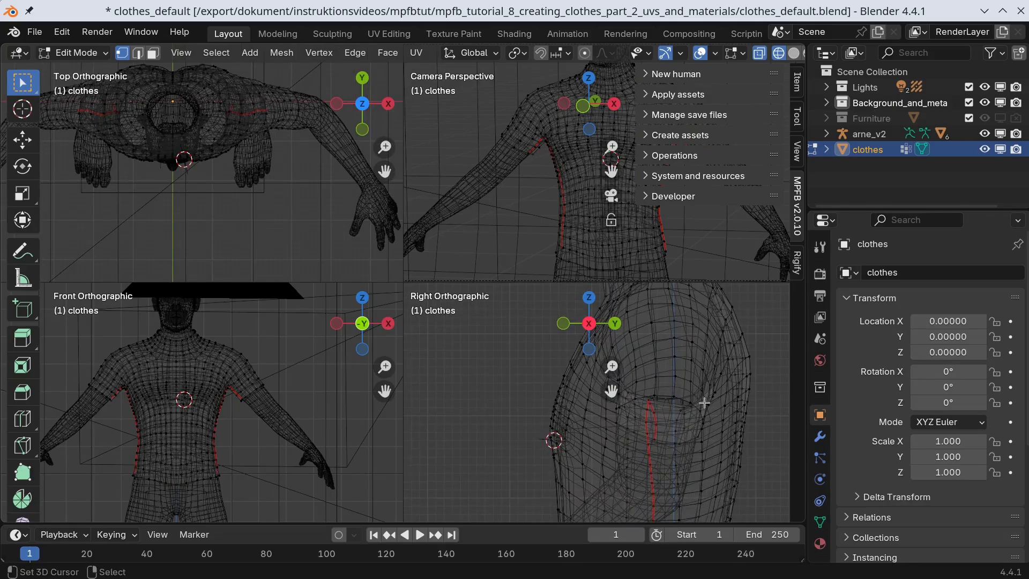
scroll(704, 402, "up", 2)
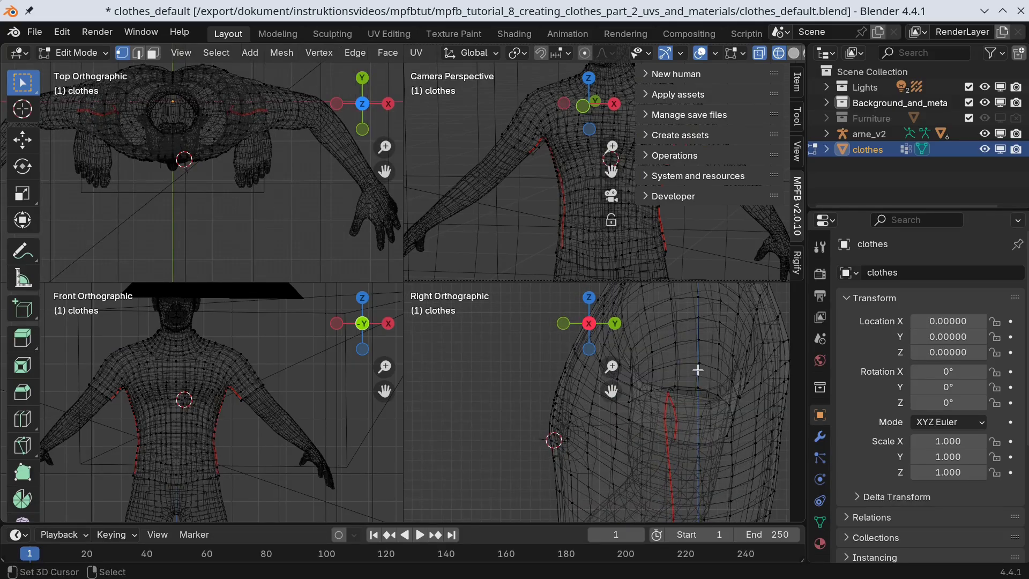
key("b")
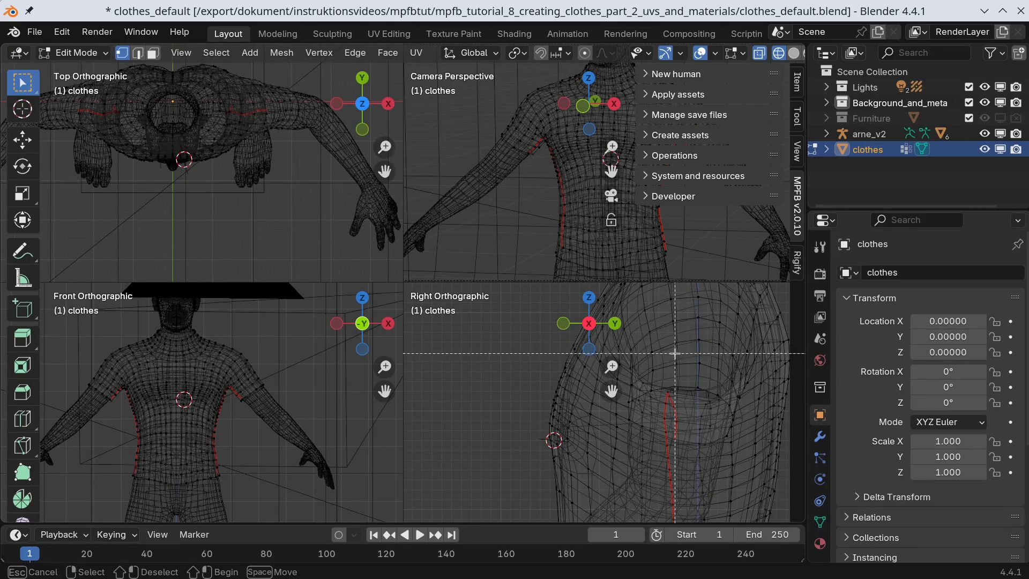
left_click_drag(688, 331, 713, 376)
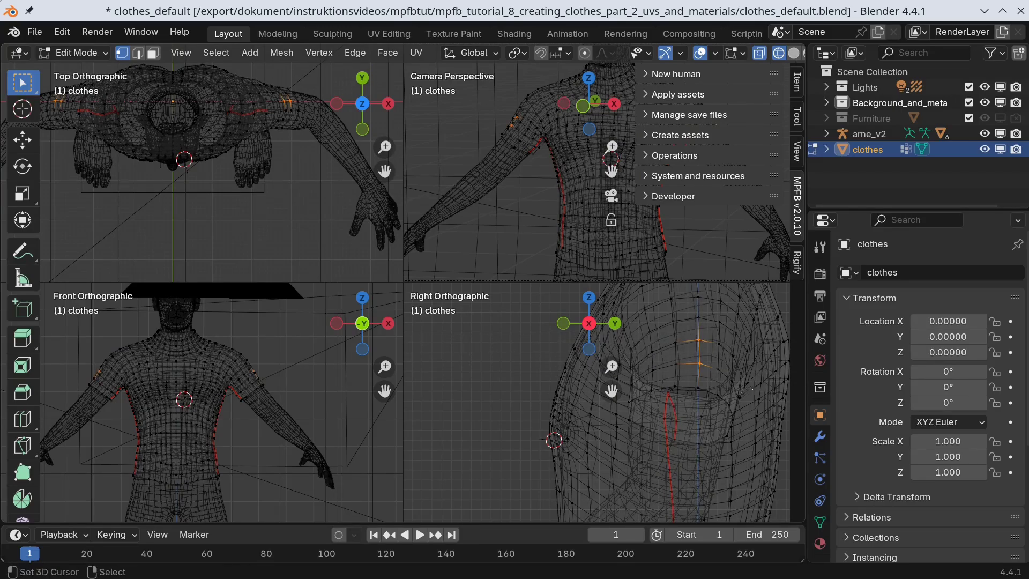
left_click(216, 53)
mouse_move(273, 295)
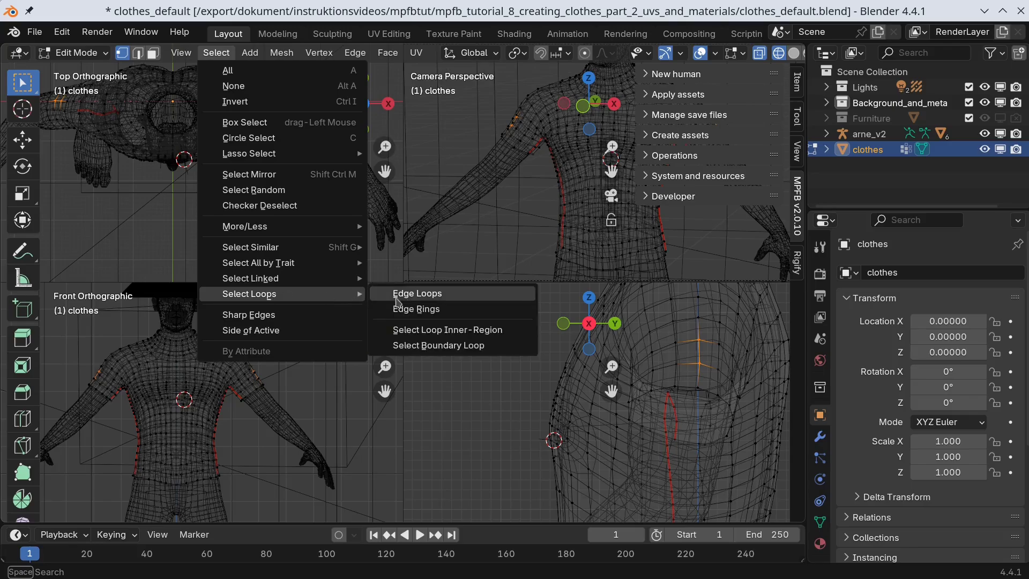
left_click(397, 294)
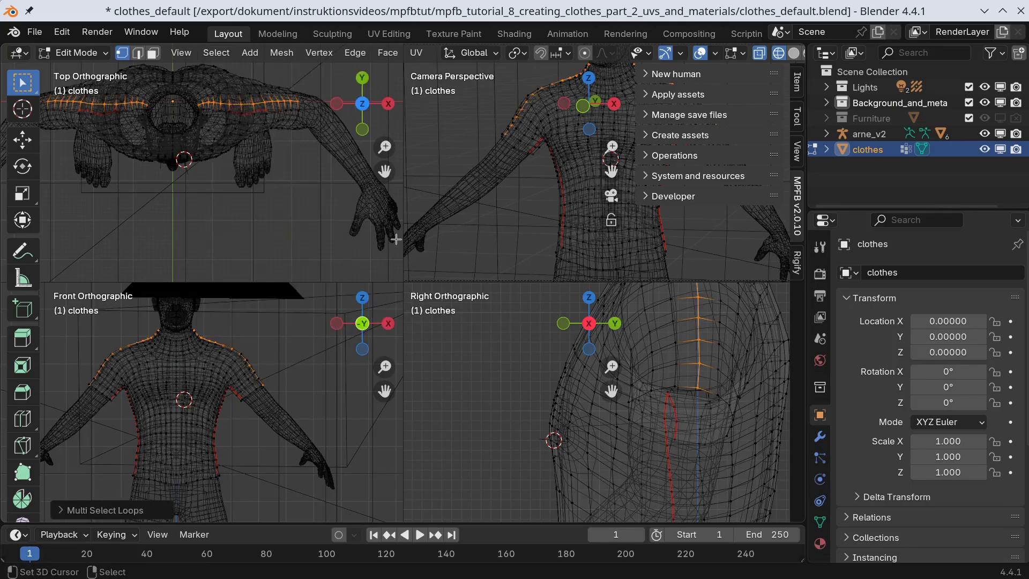
left_click(362, 52)
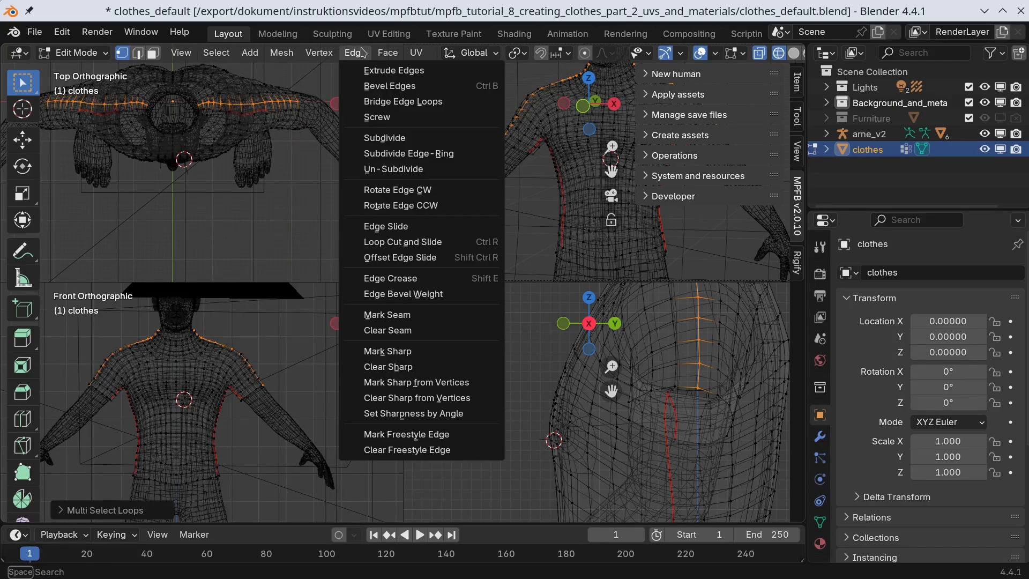
left_click(419, 314)
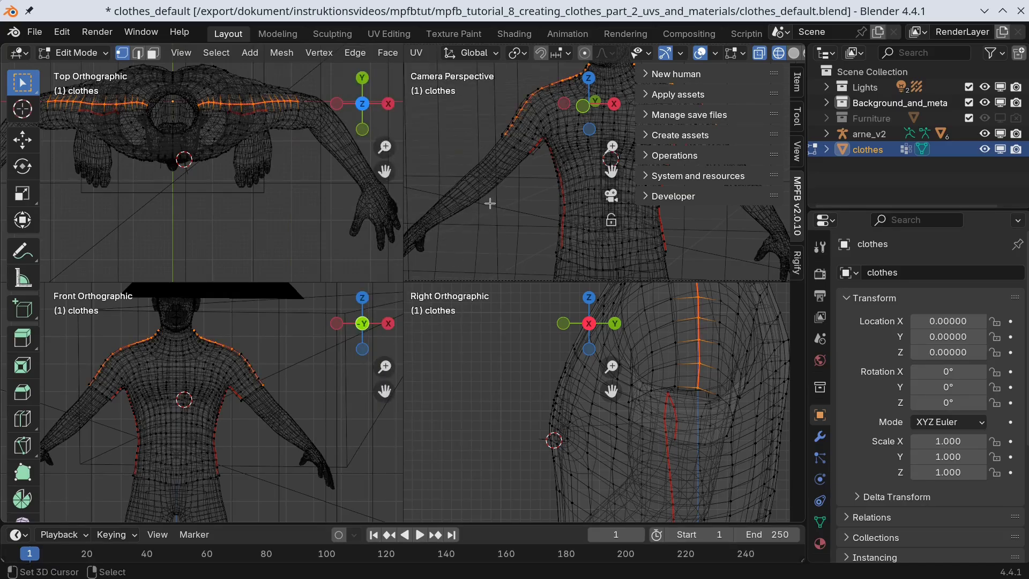
- Return to a single perspective view and unwrap the whole shirt mesh with the Angle Based method
key("ctrl+space")
middle_click_drag(490, 203, 550, 220)
key("a")
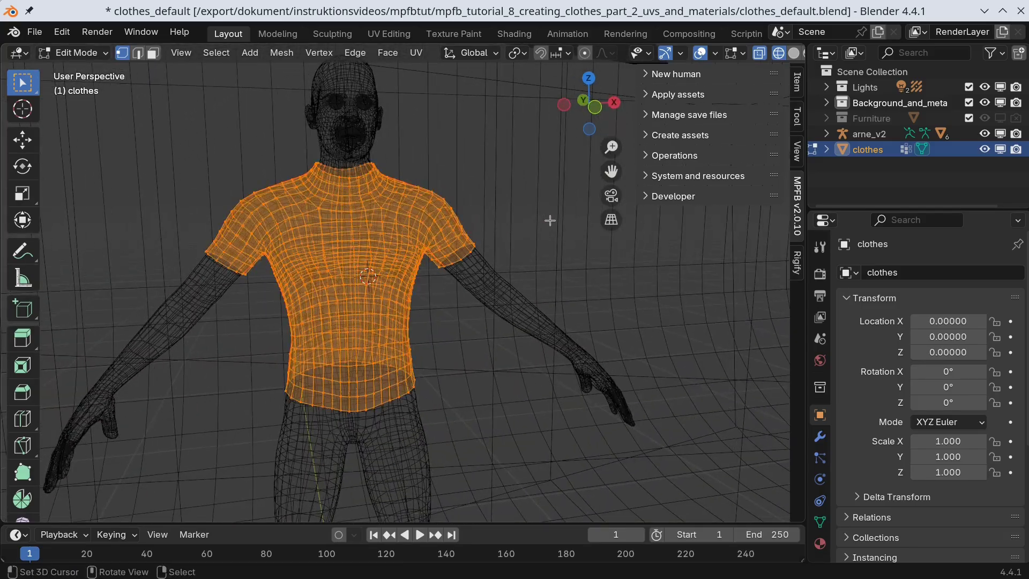
left_click(416, 53)
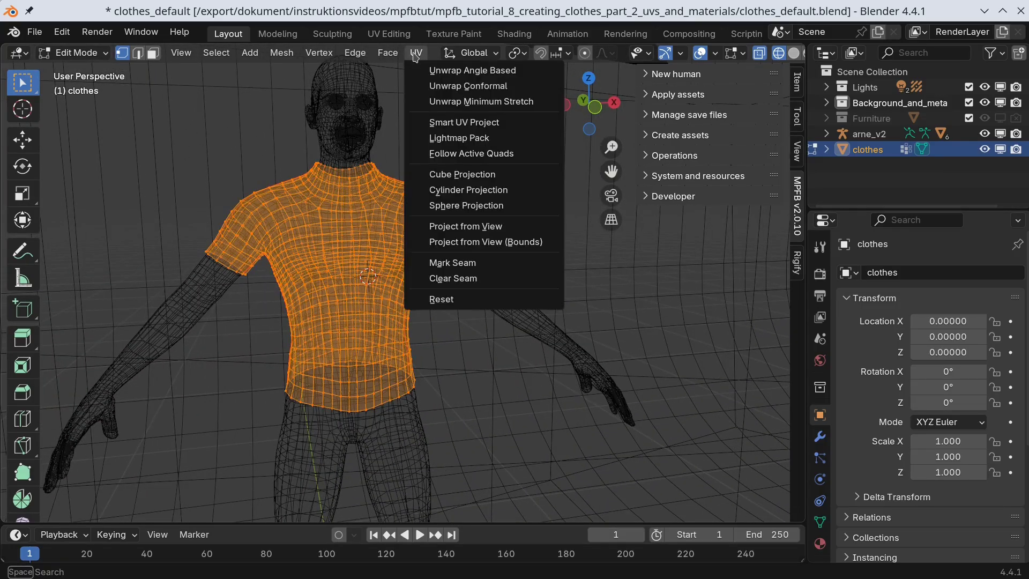
left_click(470, 73)
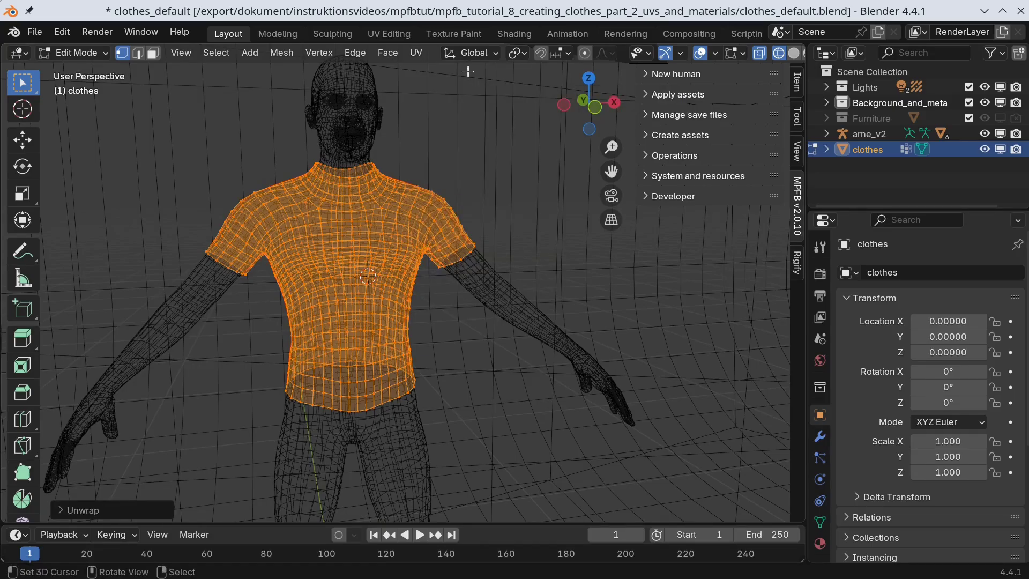
- In the UV editor, move the right-hand shirt island to the upper right of the UV square and rotate it diagonally
left_click(397, 34)
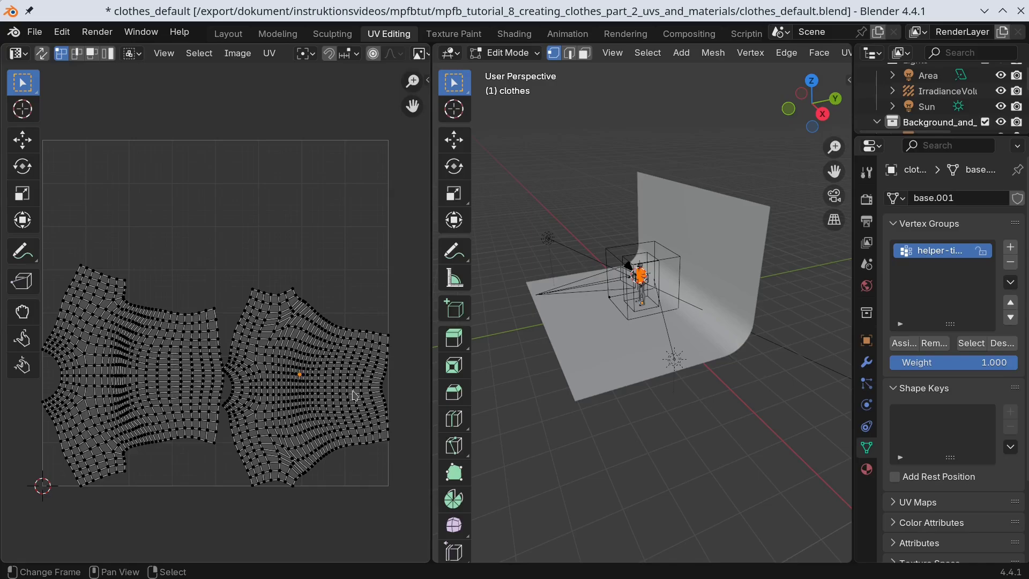
left_click(298, 373)
key("ctrl+l")
key("g")
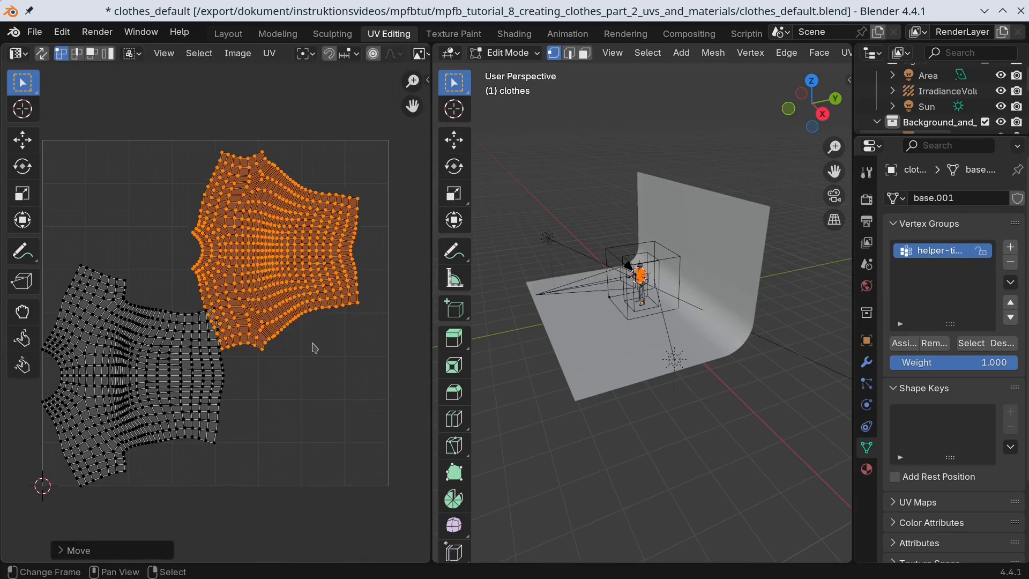
key("r")
key("g")
- Rotate the other shirt island diagonally and position it in the lower left of the UV square, clear of the first
left_click(145, 362)
left_click(145, 362)
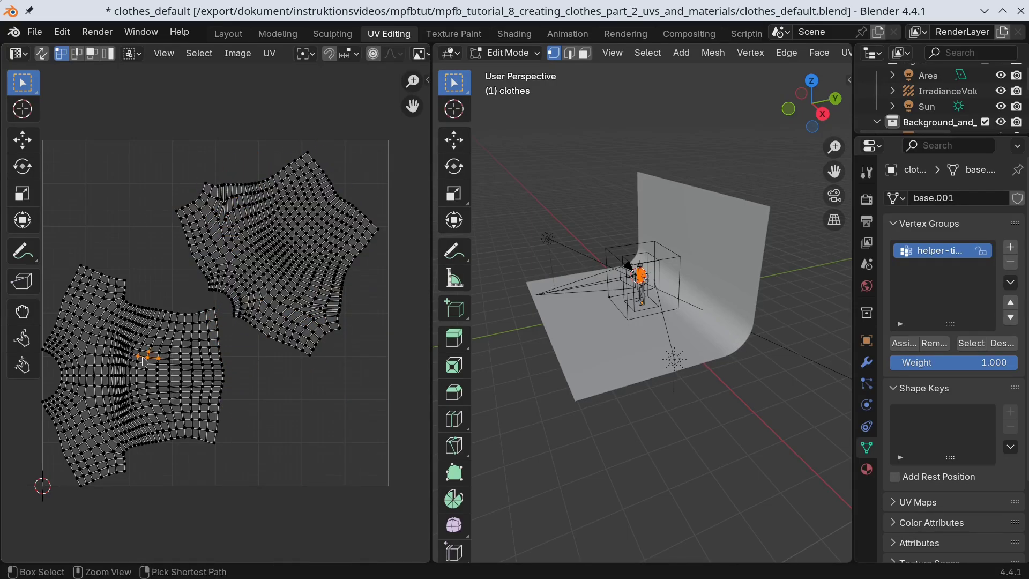
key("ctrl+l")
key("r")
left_click(185, 425)
key("g")
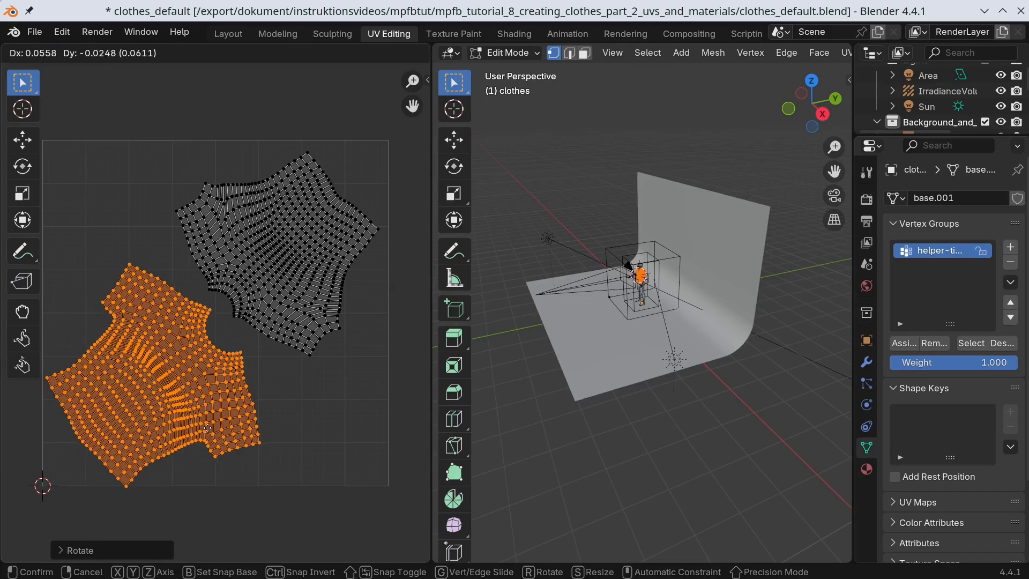
left_click(215, 424)
- Select both shirt islands and adjust their position and scale together within the UV square
key("a")
key("g")
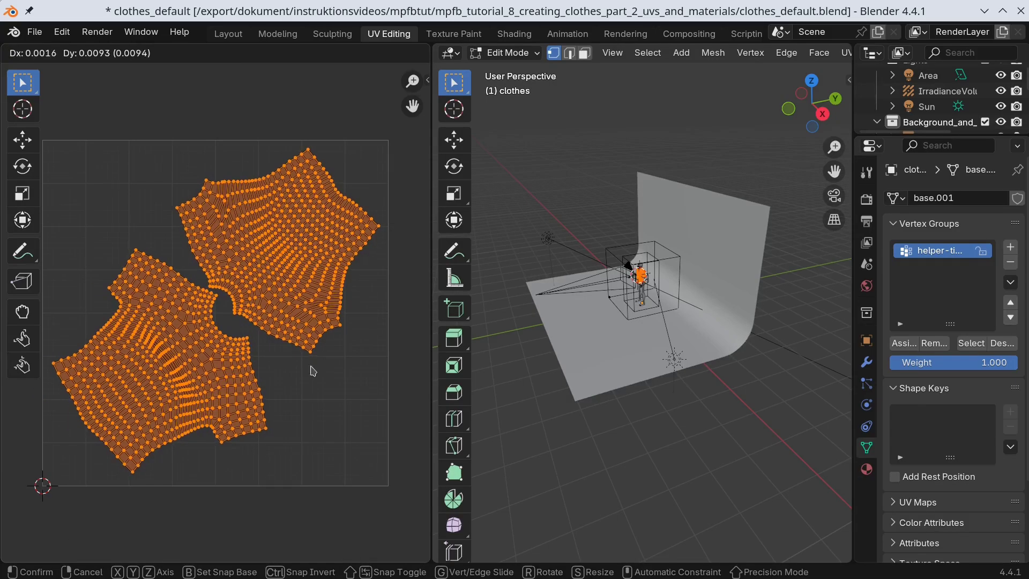
key("s")
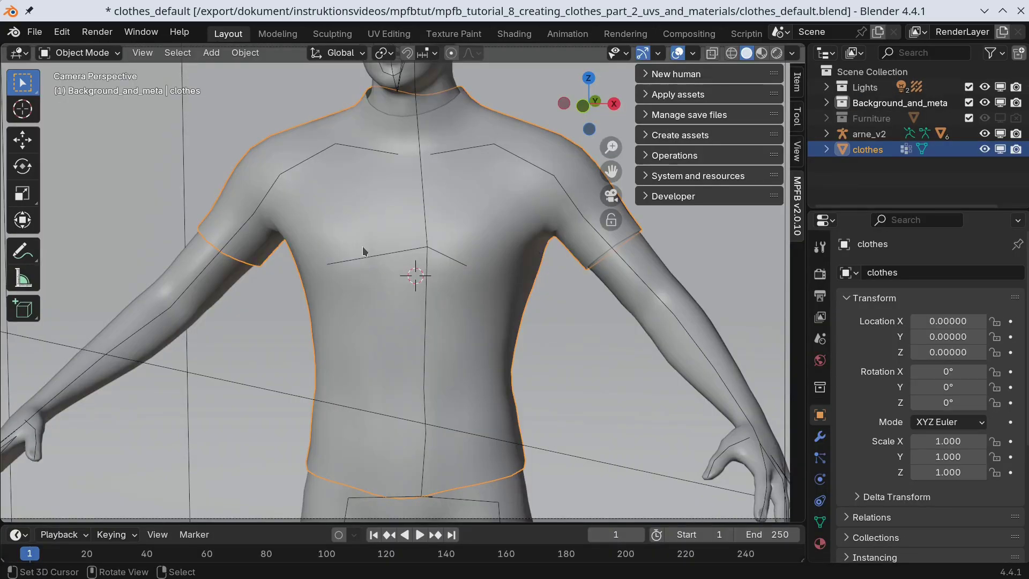
- Open the clothes object's material settings and MPFB's MakeSkin tools, and remove the object's existing material slots
left_click(819, 543)
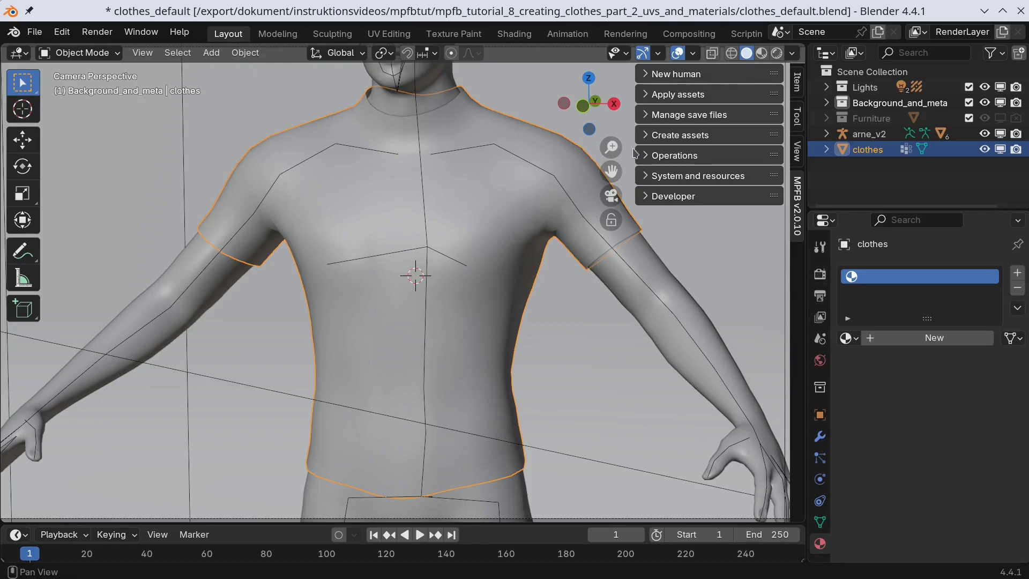
left_click(649, 138)
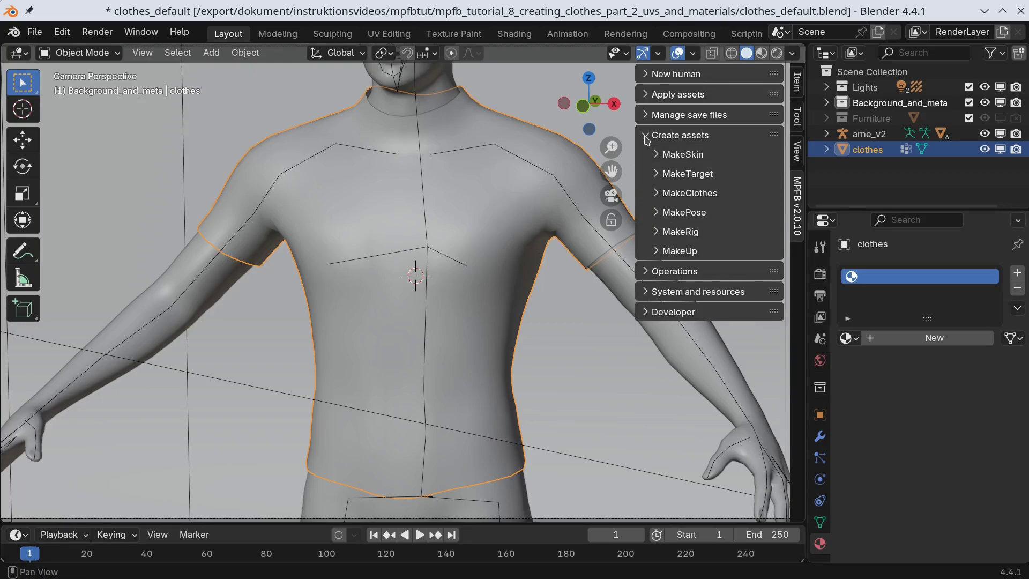
left_click(660, 156)
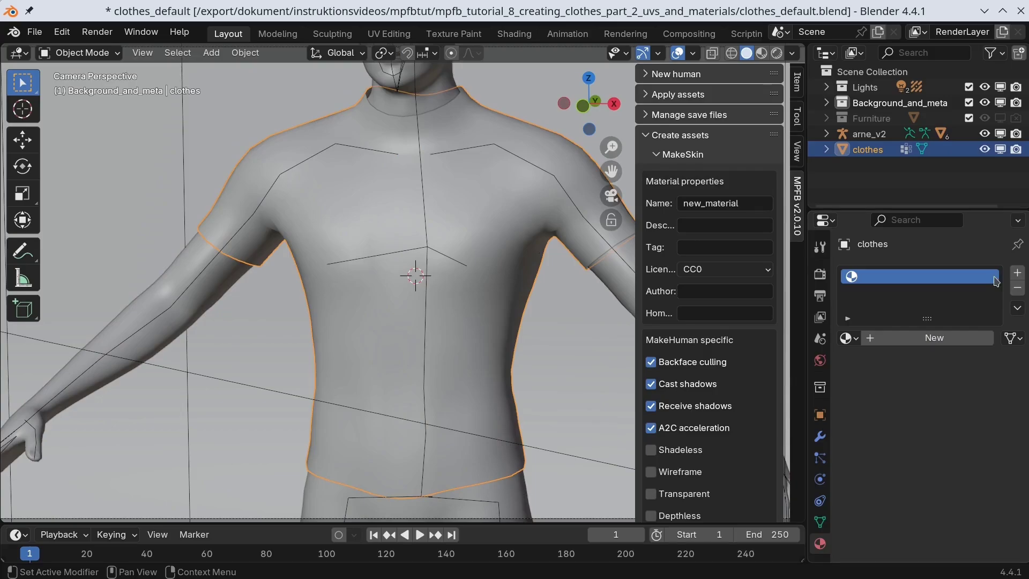
left_click(948, 342)
left_click(1016, 289)
left_click(1017, 290)
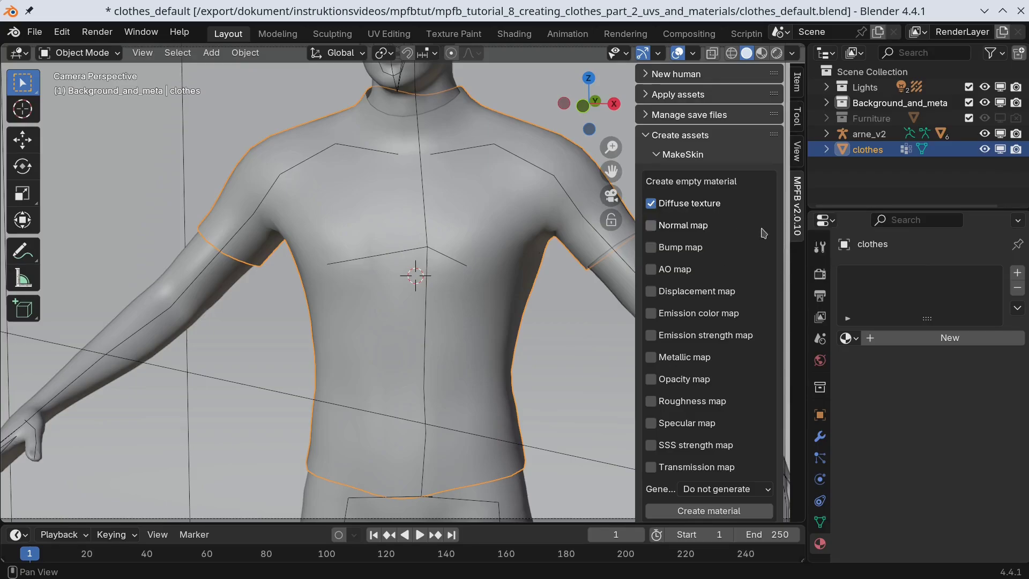
- Create a MakeSkin material for the clothes with a diffuse texture generated at 2048x2048
scroll(765, 244, "down", 8)
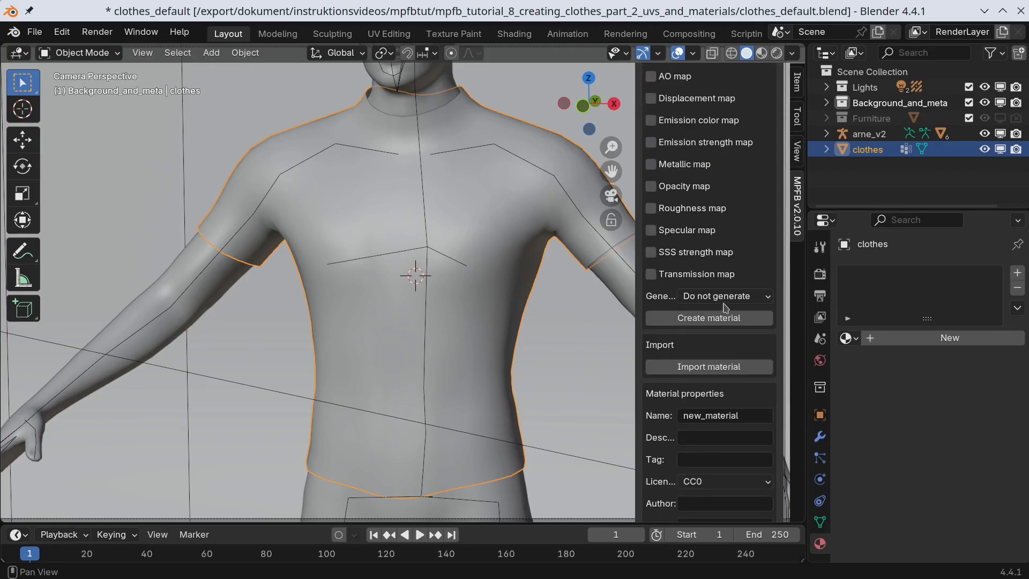
left_click(726, 298)
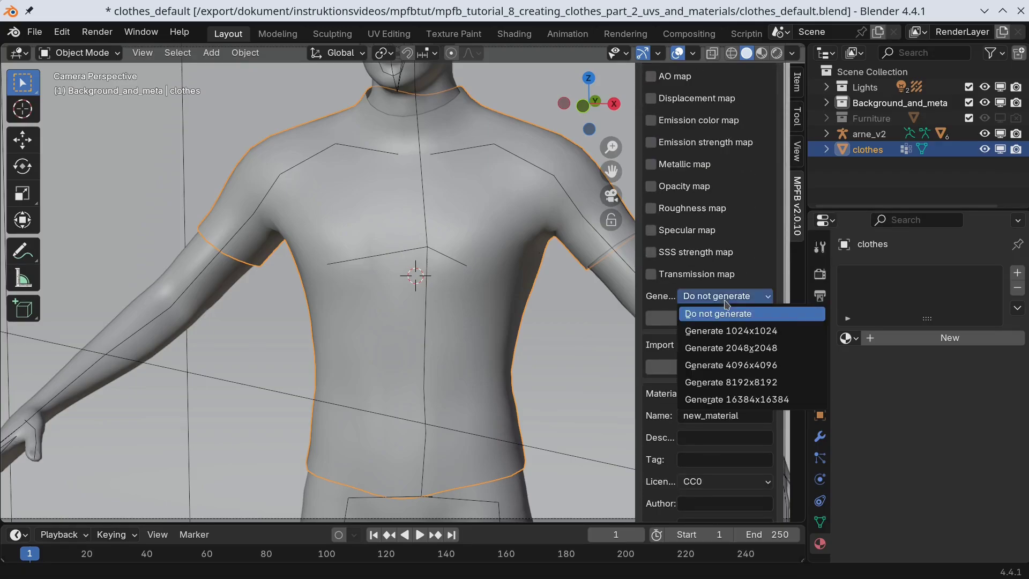
left_click(762, 350)
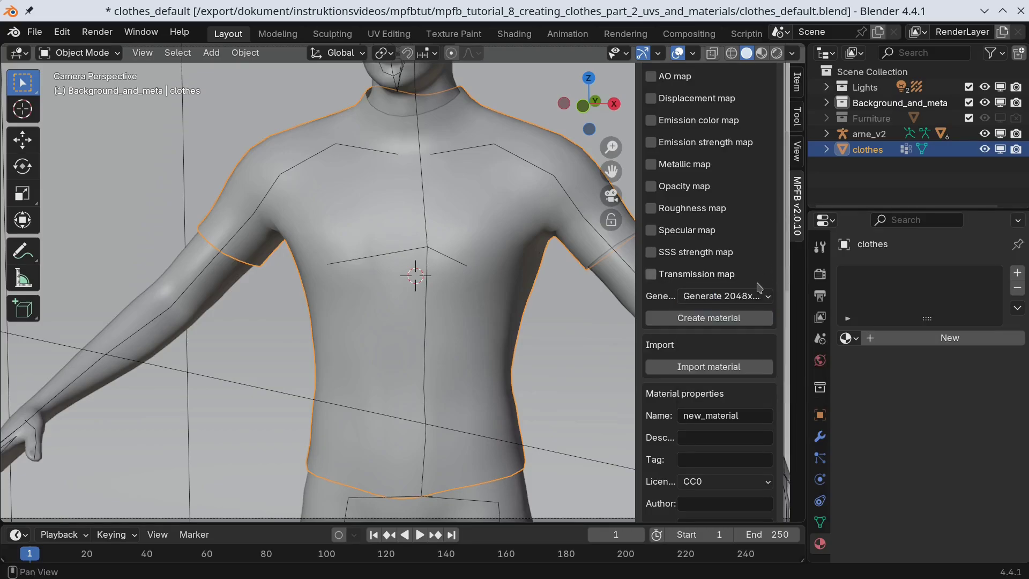
left_click(716, 320)
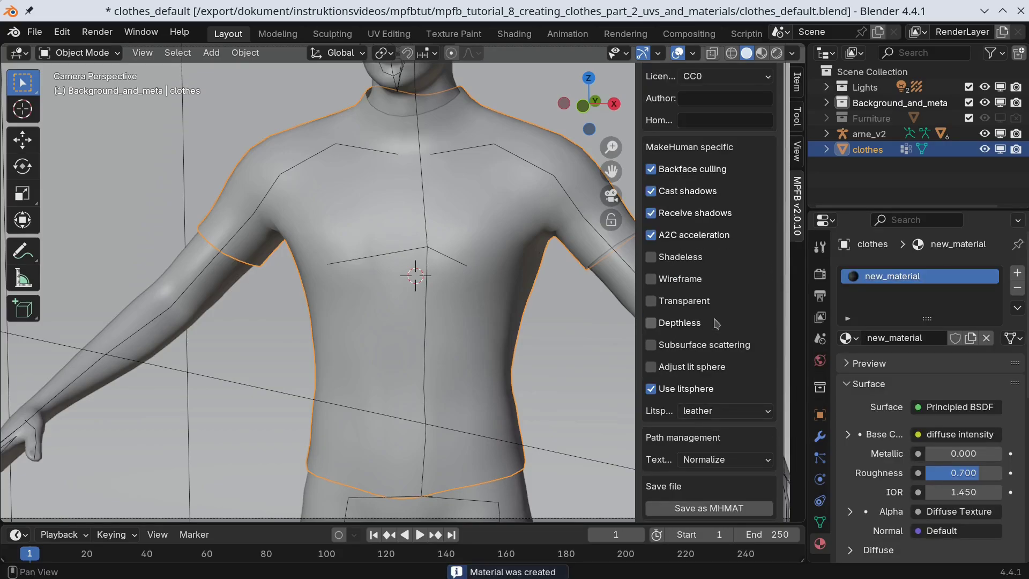
- Switch to the Texture Paint workspace, show the model in Material Preview shading and adjust the split between image editor and 3D view
left_click(453, 33)
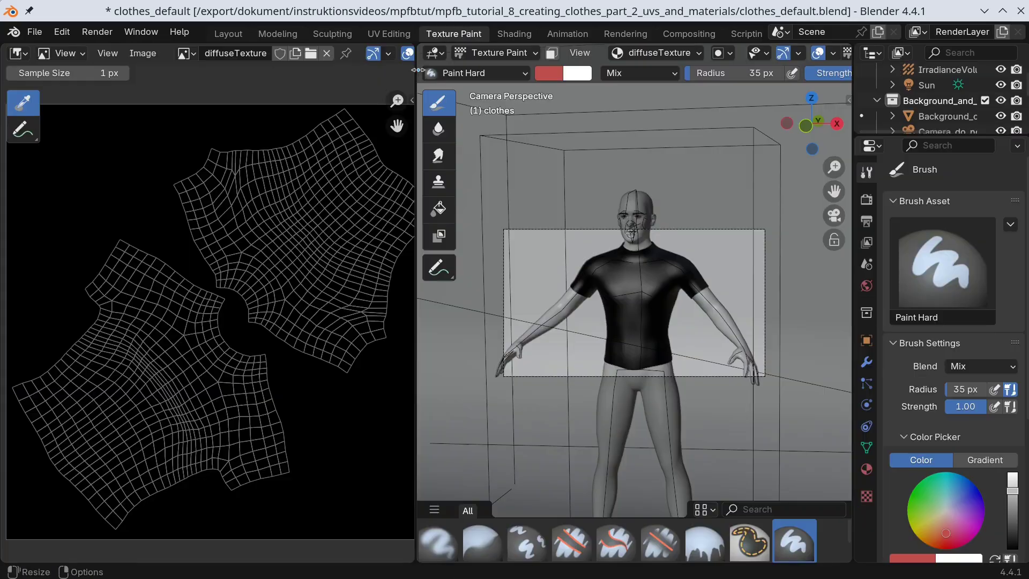
left_click_drag(417, 70, 252, 71)
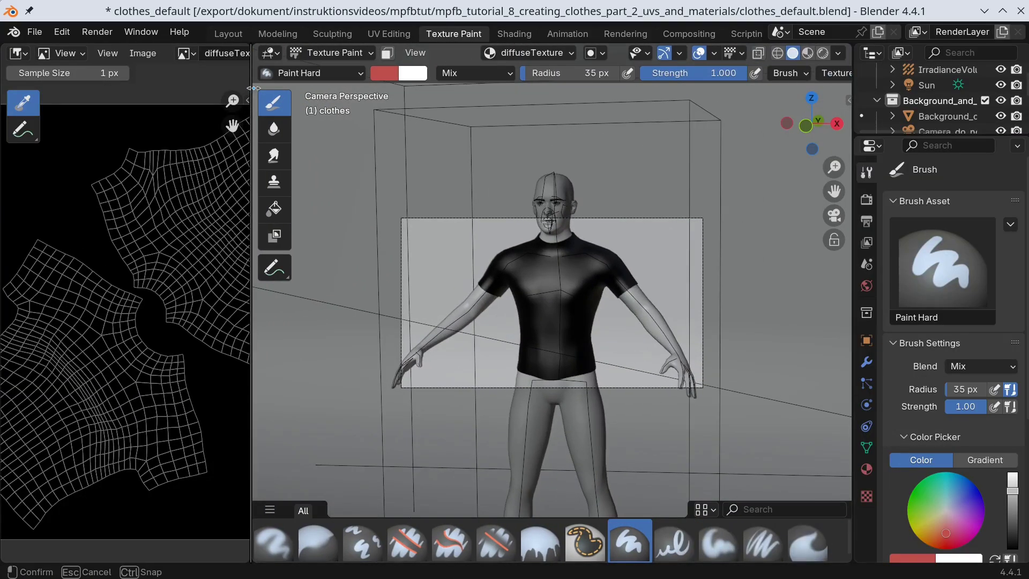
left_click(807, 54)
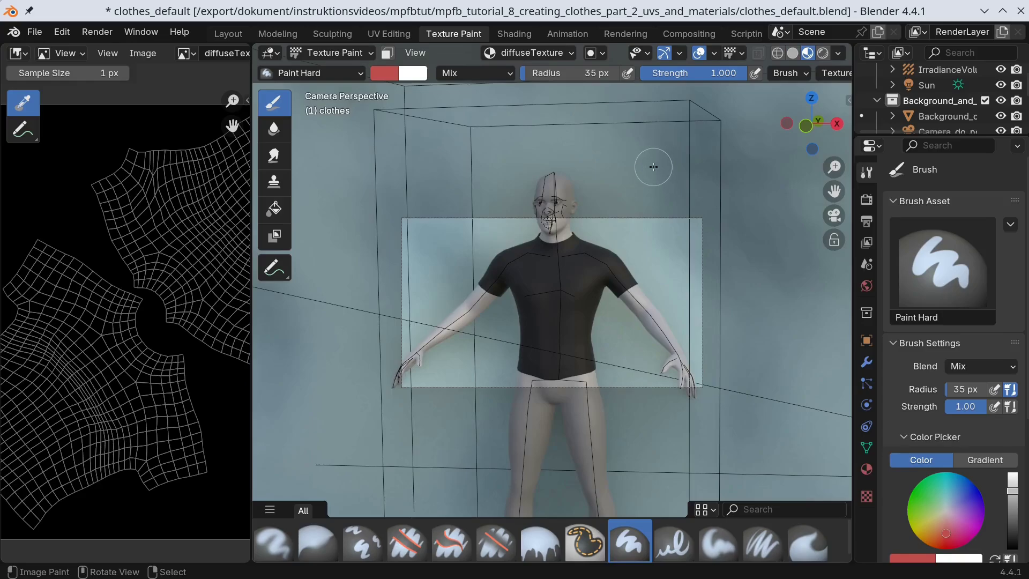
left_click_drag(251, 54, 263, 54)
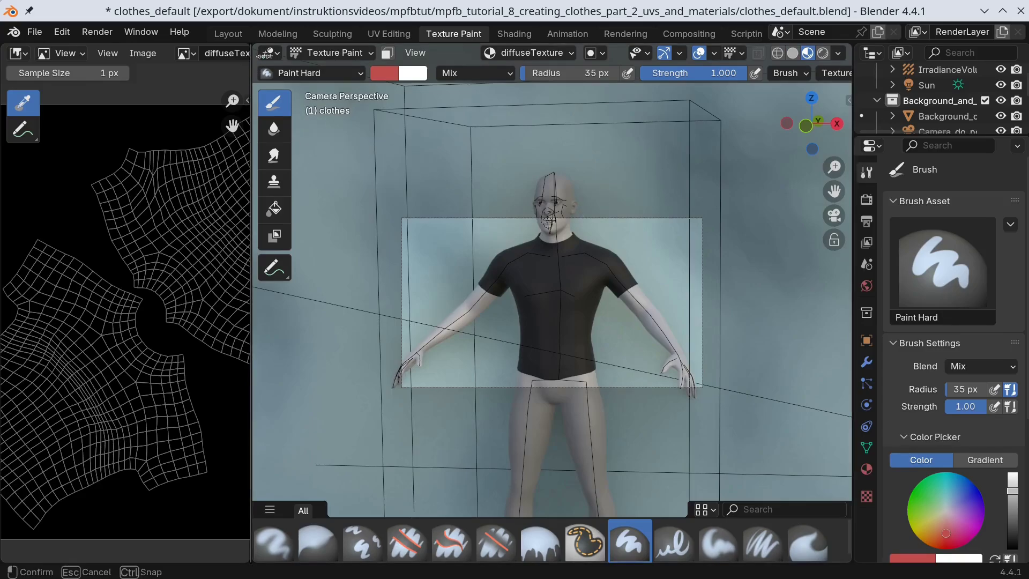
left_click_drag(251, 343, 440, 343)
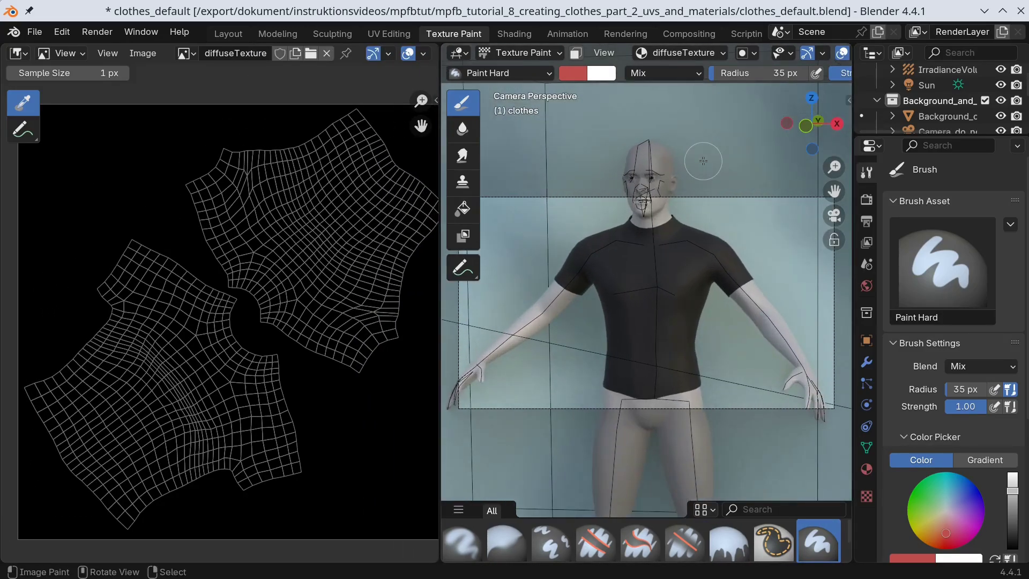
scroll(703, 161, "up", 2)
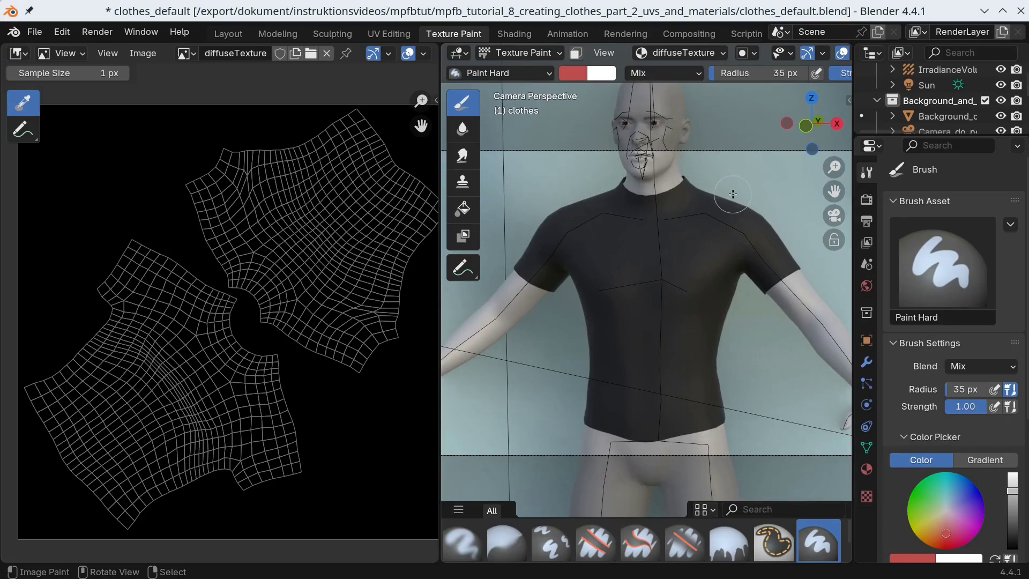
- Put the image editor into Paint mode and set the brush colour to blue
left_click(78, 53)
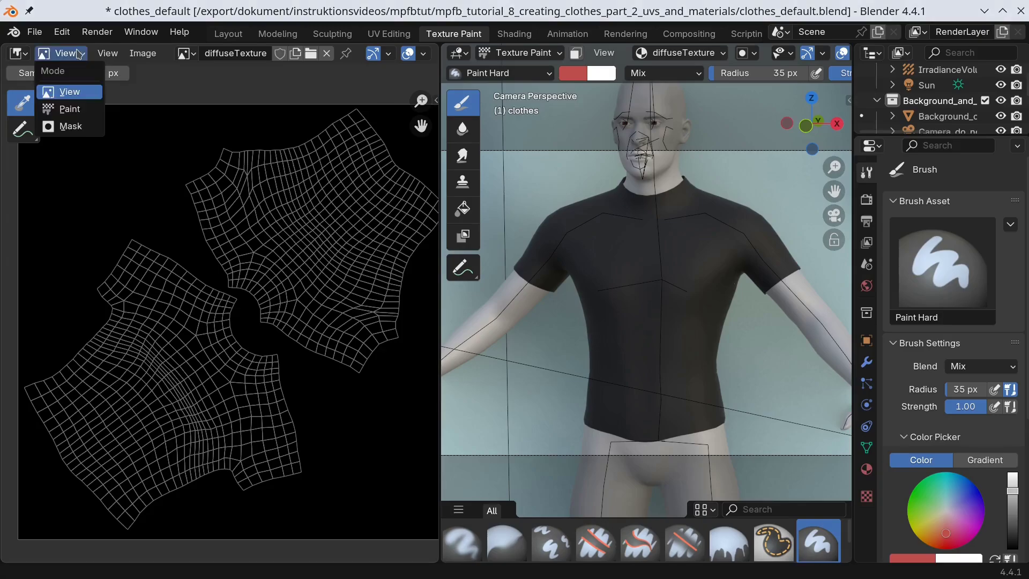
left_click(70, 110)
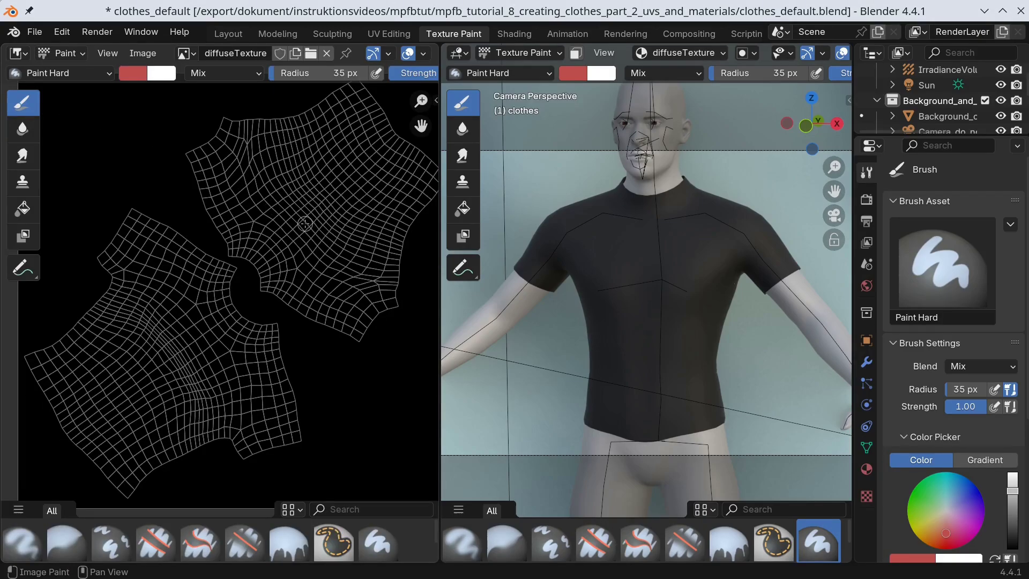
key("n")
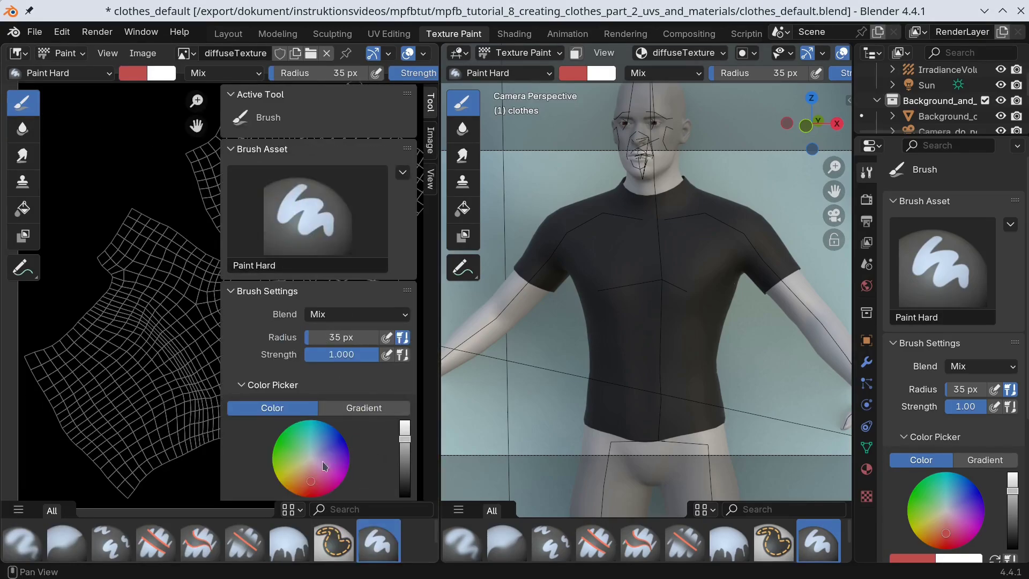
left_click(304, 470)
left_click_drag(305, 469, 343, 438)
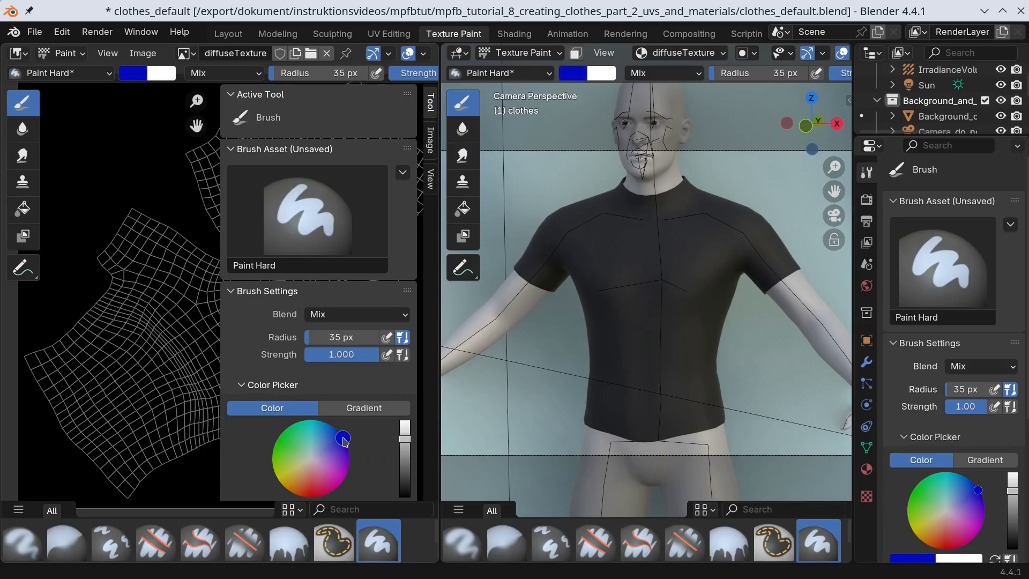
key("n")
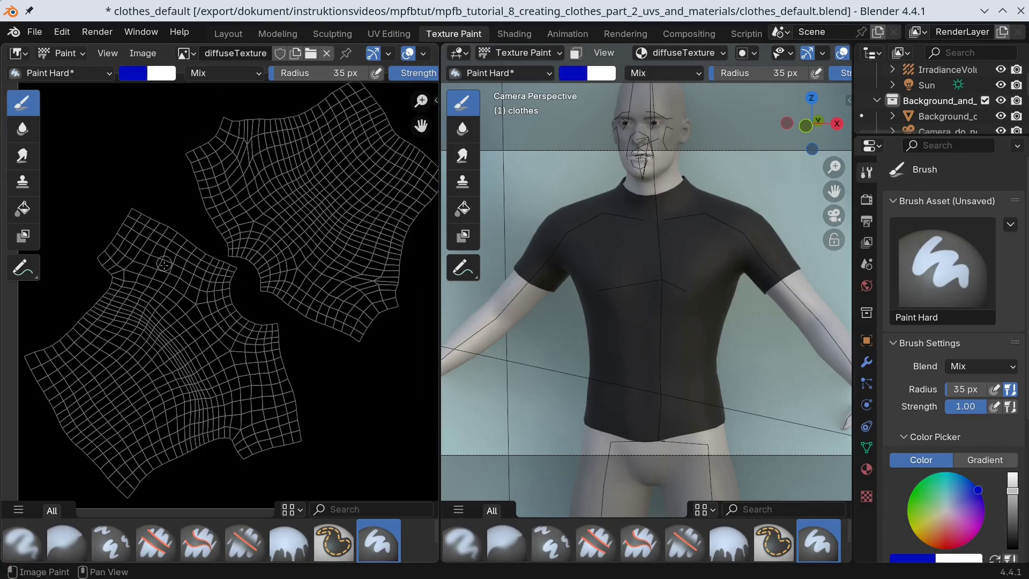
- Paint a blue stroke across both UV islands in the image and another over the shirt's side seam in the 3D view
left_click_drag(162, 290, 340, 260)
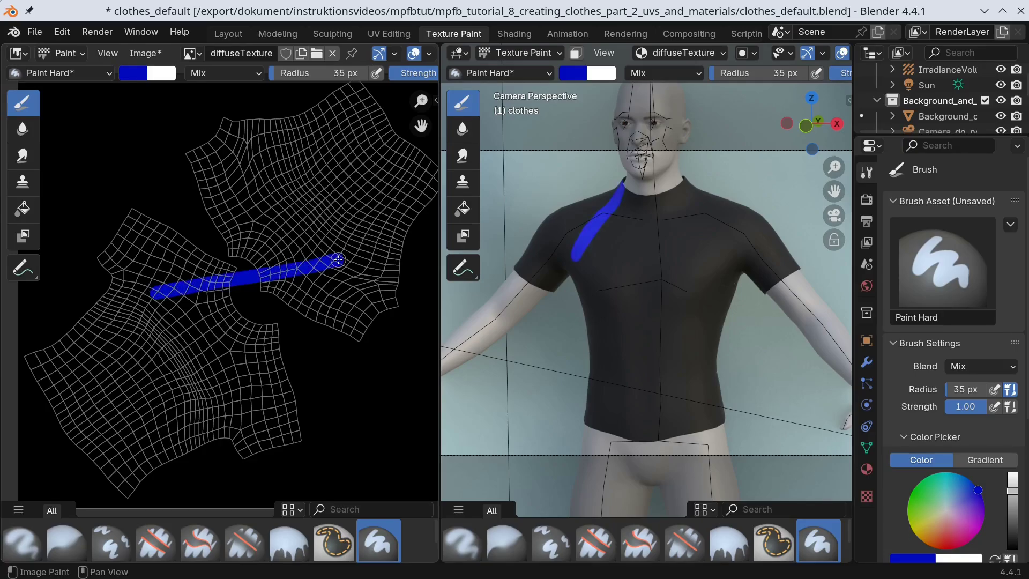
mouse_move(632, 212)
middle_mouse_down()
mouse_move(726, 258)
mouse_move(474, 257)
mouse_move(776, 243)
mouse_move(643, 232)
middle_mouse_up()
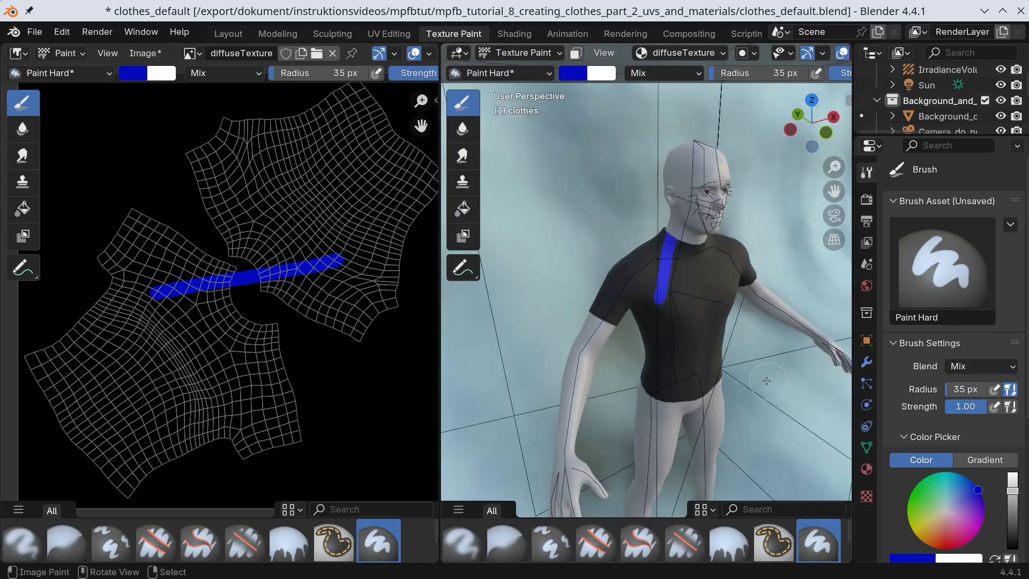
mouse_move(767, 384)
middle_mouse_down()
mouse_move(586, 315)
mouse_move(590, 328)
middle_mouse_up()
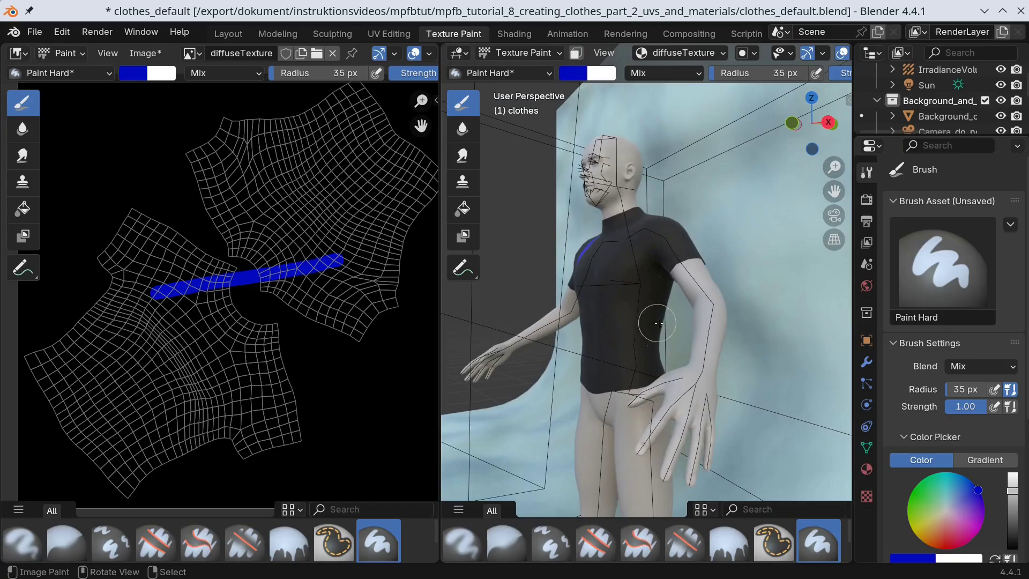
scroll(656, 331, "up", 3)
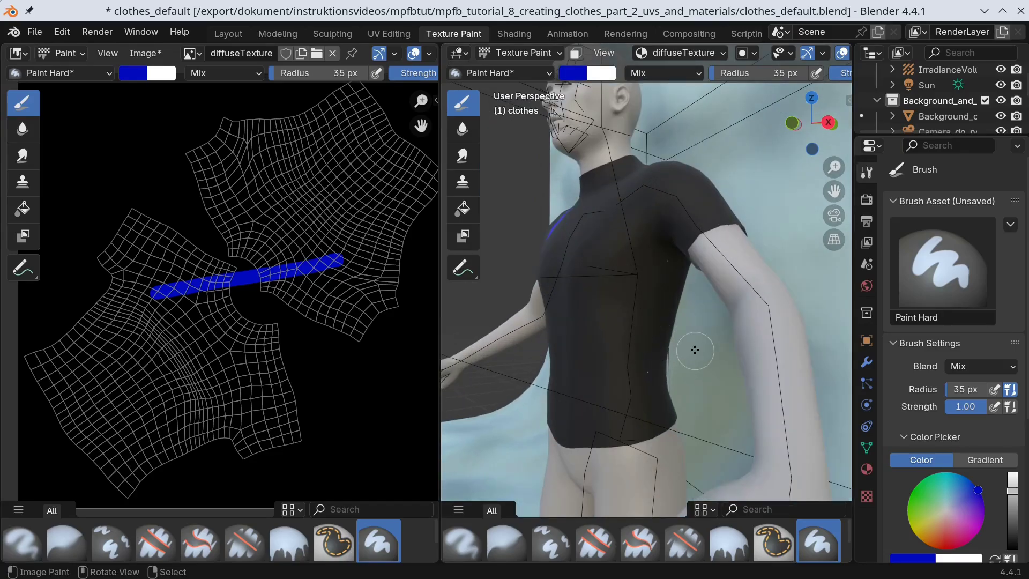
left_click_drag(683, 342, 617, 351)
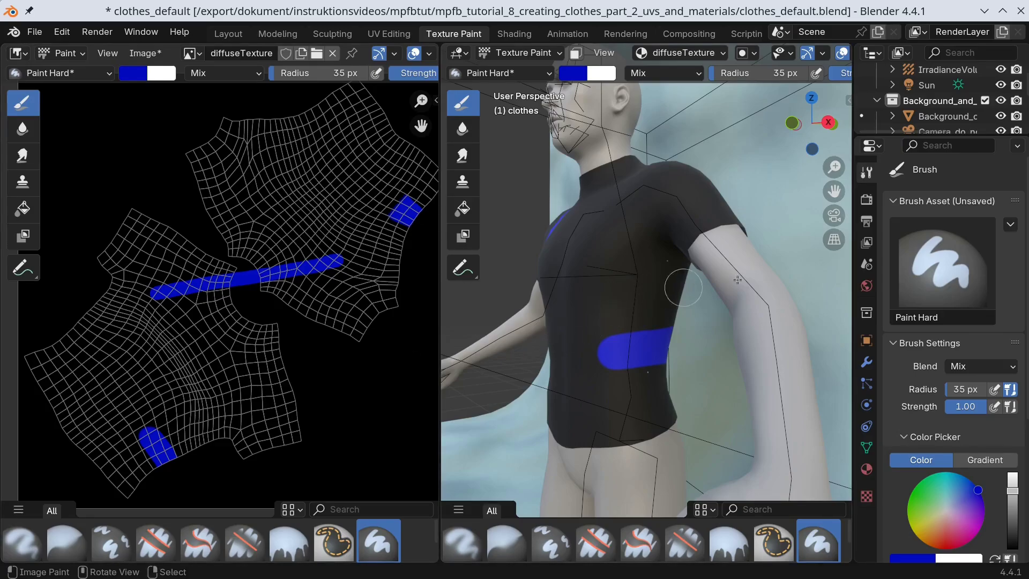
- Enlarge the brush radius to 198 px and paint the shirt blue all around in the 3D view
key("n")
left_click(845, 137)
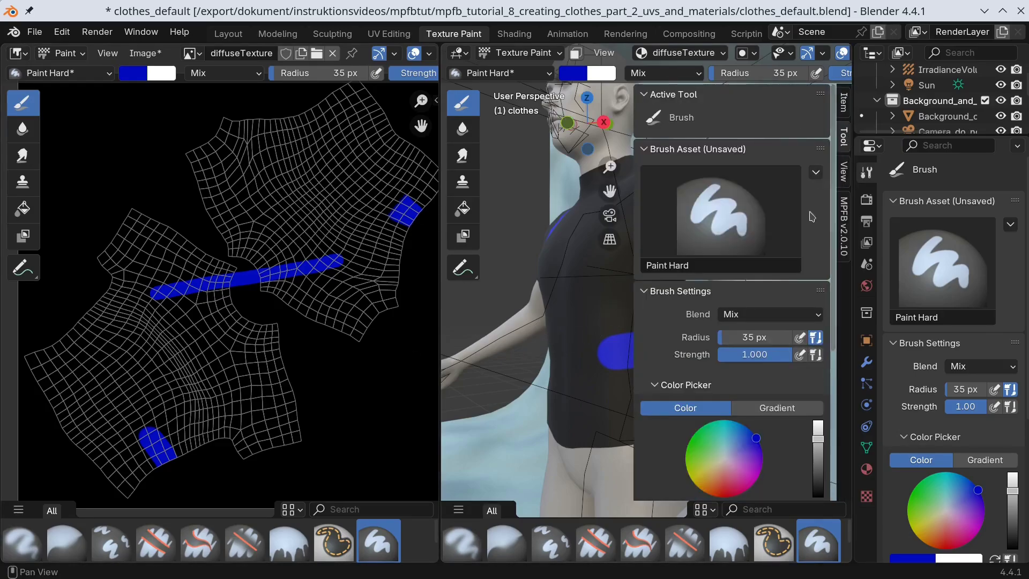
left_click_drag(758, 337, 782, 337)
key("n")
mouse_move(589, 332)
left_mouse_down()
mouse_move(637, 207)
mouse_move(579, 225)
left_mouse_up()
middle_click_drag(525, 230, 600, 227)
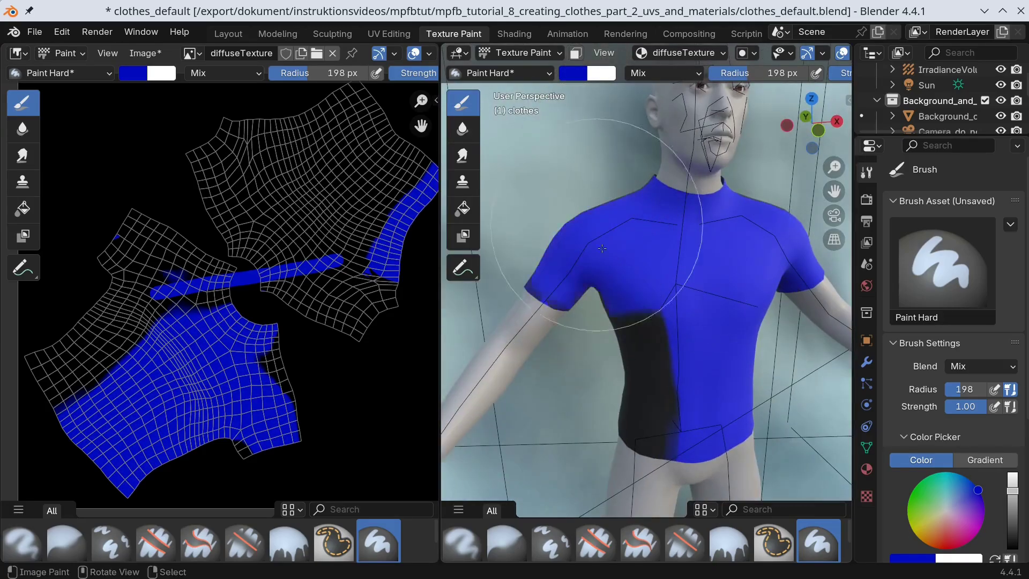
left_click_drag(600, 227, 643, 278)
middle_click_drag(643, 268, 761, 236)
left_click_drag(750, 241, 670, 284)
mouse_move(578, 262)
middle_mouse_down()
mouse_move(641, 257)
mouse_move(627, 267)
middle_mouse_up()
left_click_drag(551, 301, 662, 274)
middle_click_drag(663, 274, 842, 306)
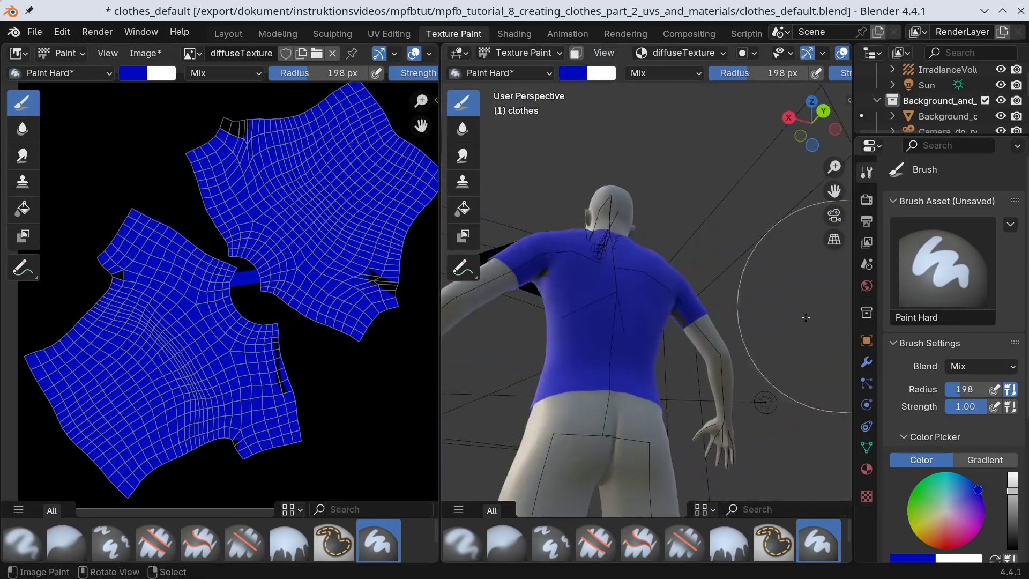
- Paint over the remaining unpainted gaps at the edges of both UV islands in the image with blue
left_click_drag(231, 138, 403, 295)
left_click_drag(274, 377, 270, 358)
left_click(123, 280)
left_click(237, 450)
- From the camera view, set the brush to bright yellow with a 30 px radius and paint a filled circle on the shirt's chest
key("KP_0")
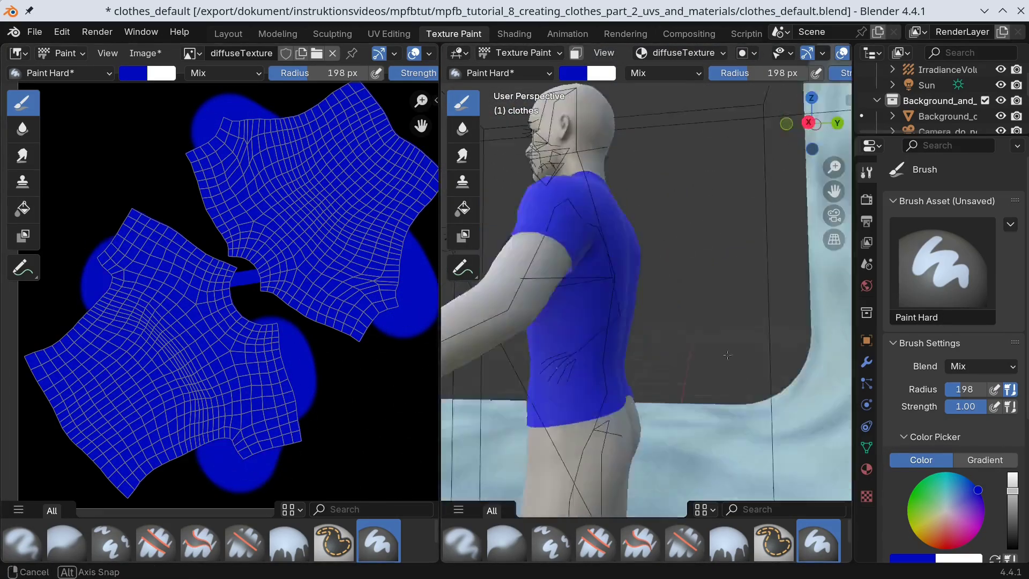
key("n")
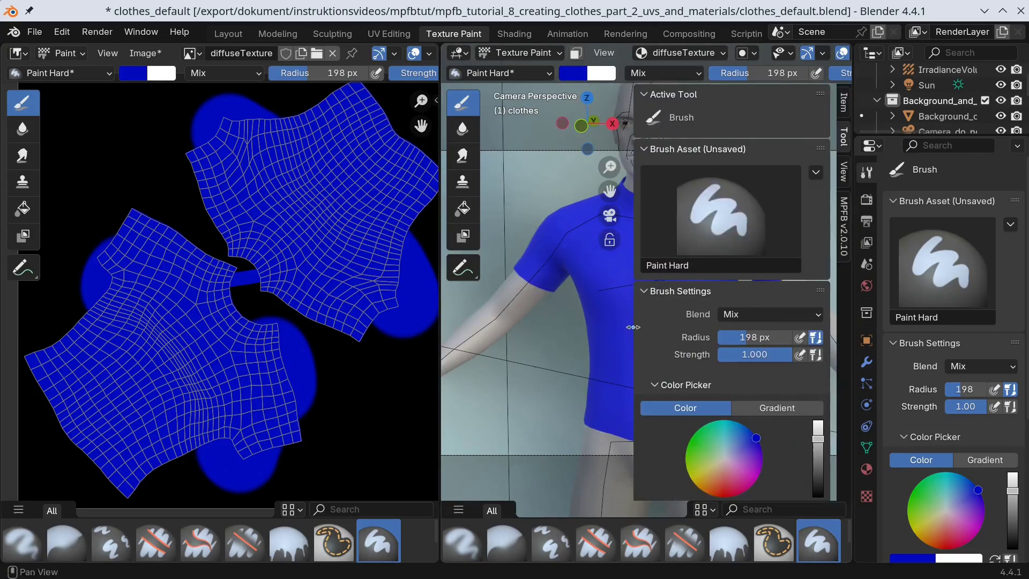
left_click_drag(723, 465, 692, 481)
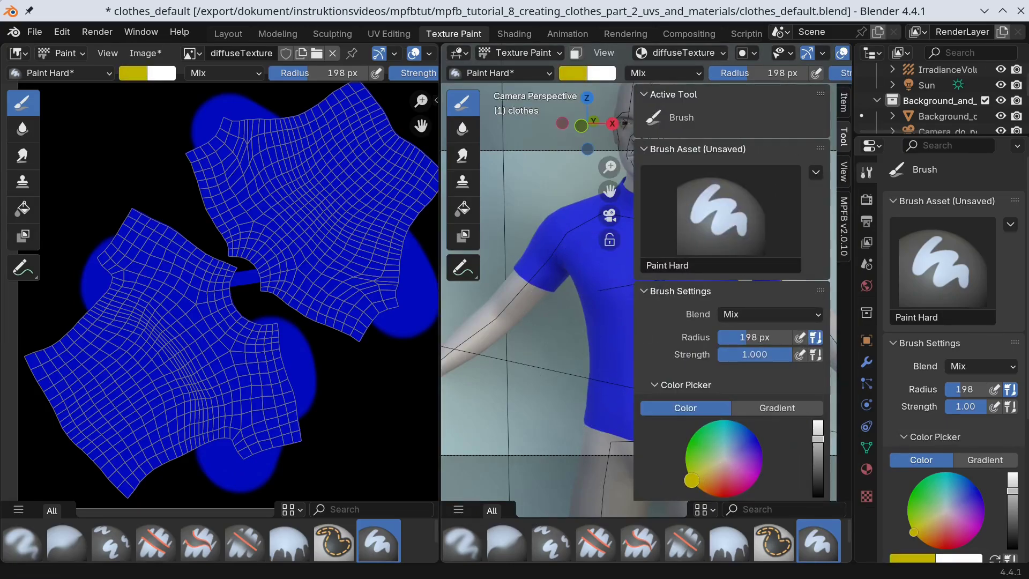
left_click_drag(815, 440, 817, 421)
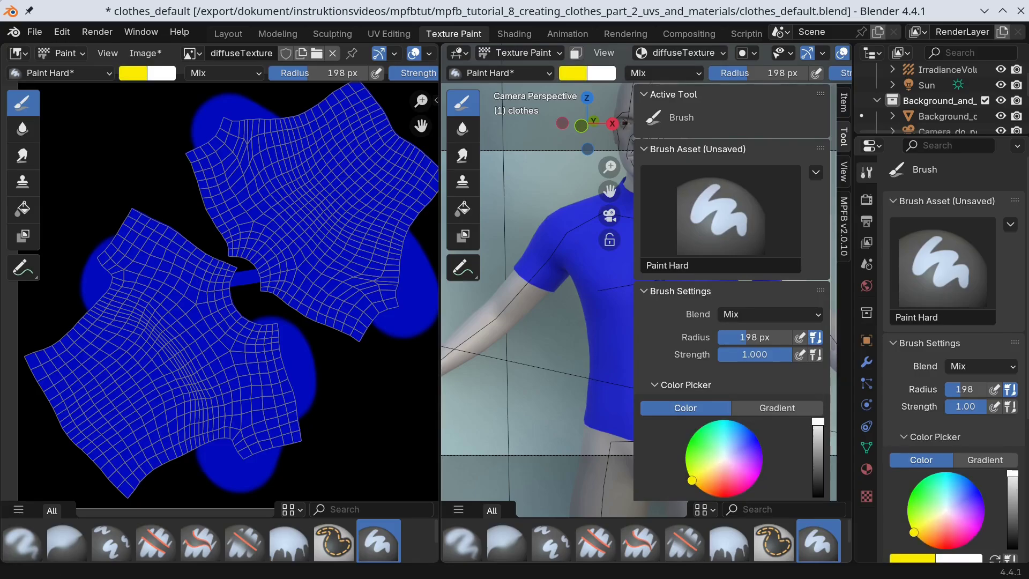
left_click(770, 341)
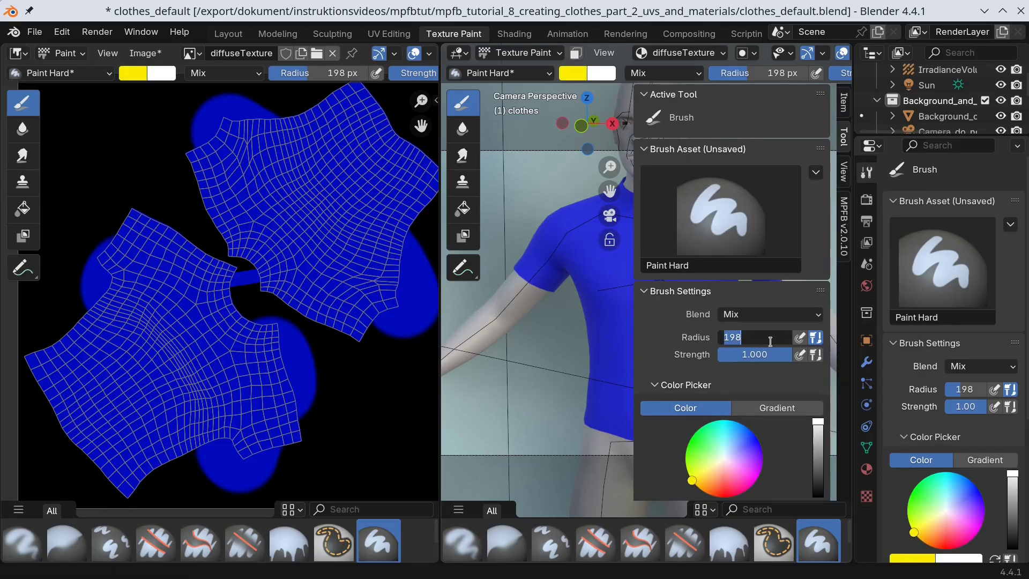
type("30")
key("Return")
scroll(697, 408, "down", 8)
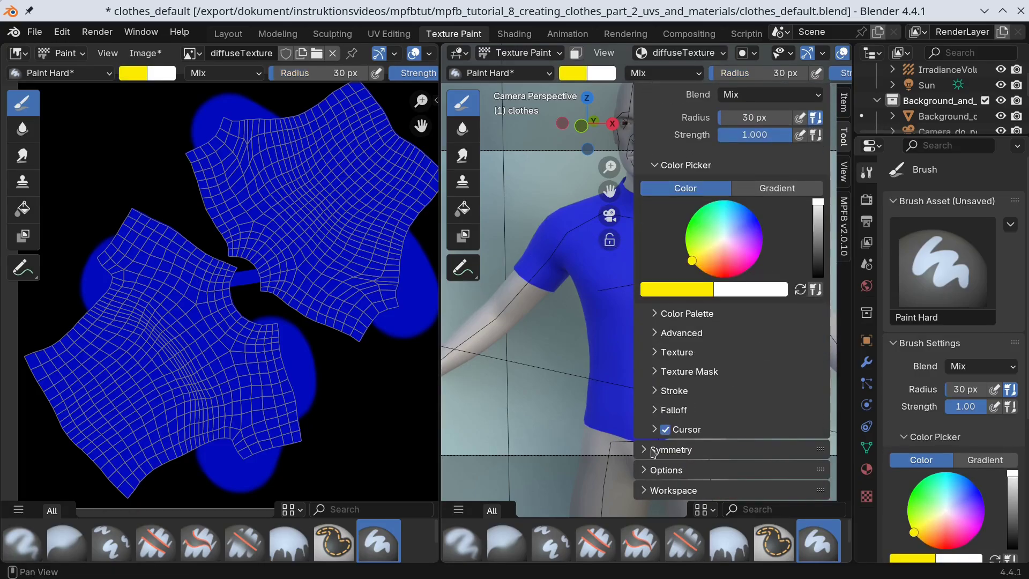
key("n")
scroll(606, 307, "up", 5)
mouse_move(635, 208)
left_mouse_down()
mouse_move(624, 204)
mouse_move(569, 270)
mouse_move(611, 346)
mouse_move(645, 209)
mouse_move(594, 246)
mouse_move(631, 247)
mouse_move(645, 268)
mouse_move(661, 214)
mouse_move(718, 251)
mouse_move(705, 320)
mouse_move(661, 354)
mouse_move(643, 343)
mouse_move(654, 293)
left_mouse_up()
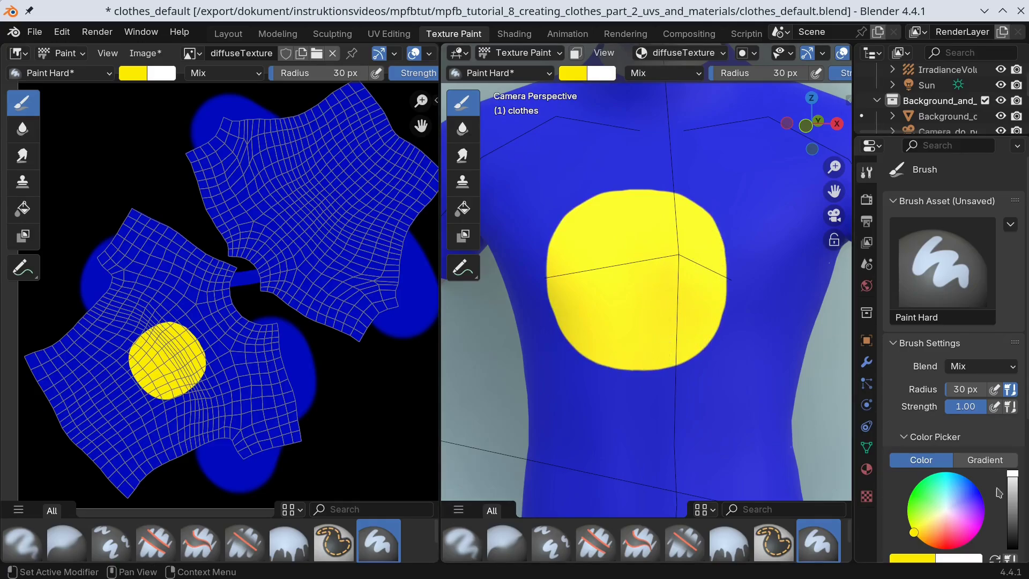
- Set the brush colour to black and paint two round eyes in the upper half of the yellow circle
left_click_drag(1012, 490, 1012, 548)
left_click(596, 252)
left_click(676, 253)
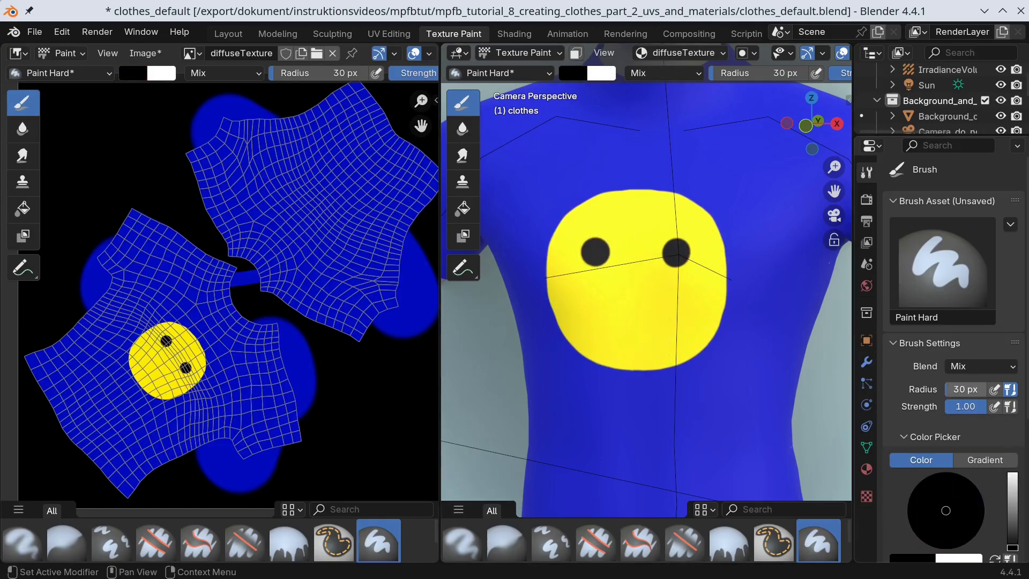
- Set the brush radius to 20 px and paint a black curved smile in the lower half of the yellow circle
left_click(960, 392)
type("20")
key("Return")
left_click_drag(587, 311, 640, 346)
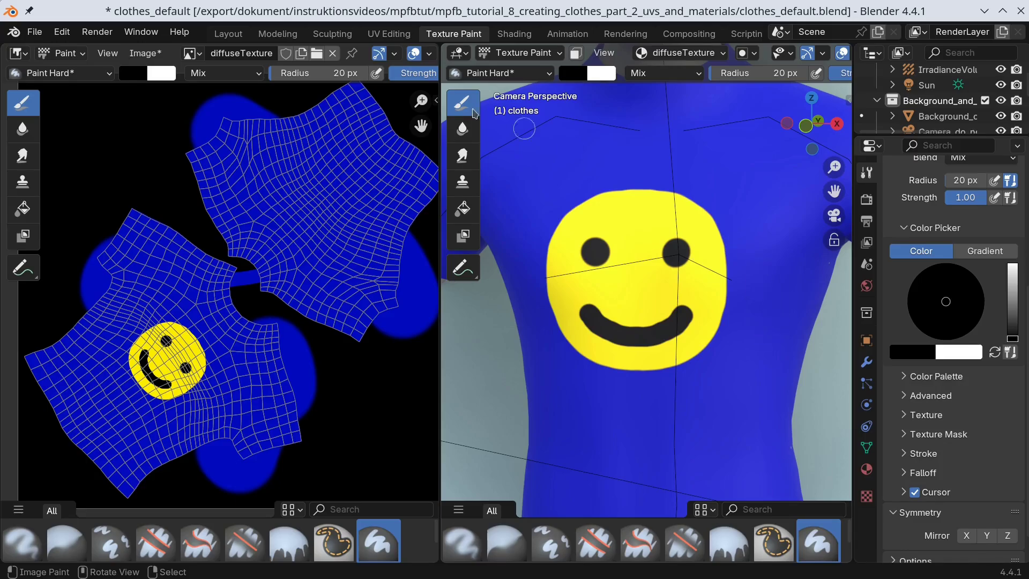
- In the Layout workspace, select the body together with the shirt and generate a UUID for the clothes in MakeClothes
left_click(228, 34)
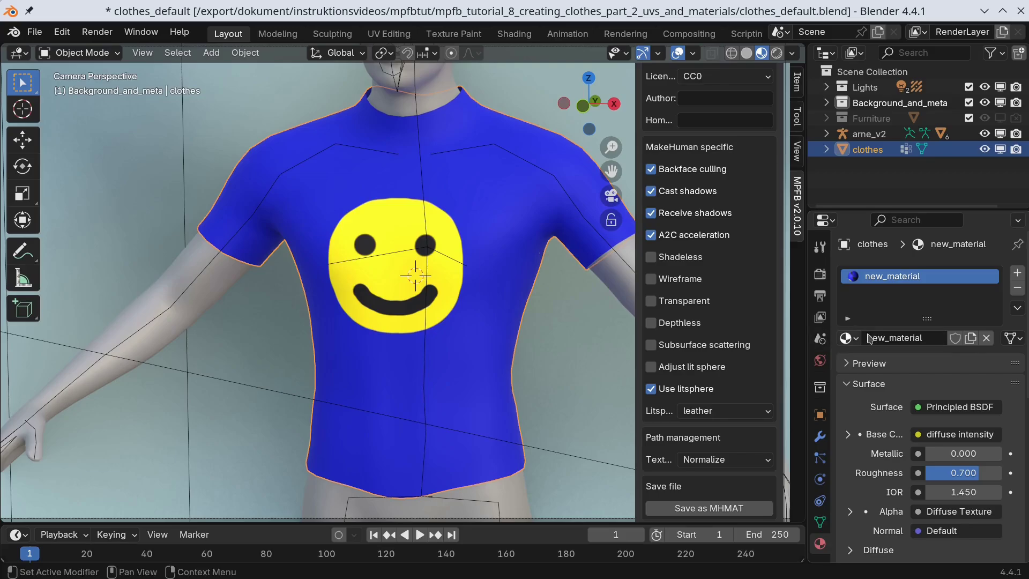
scroll(923, 375, "down", 4)
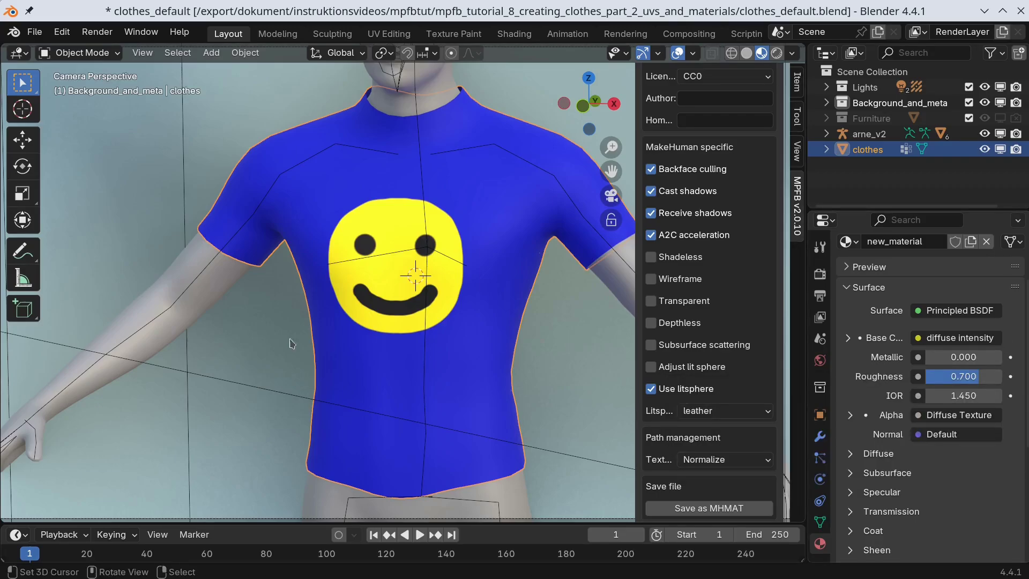
left_click(193, 255)
left_click(304, 177)
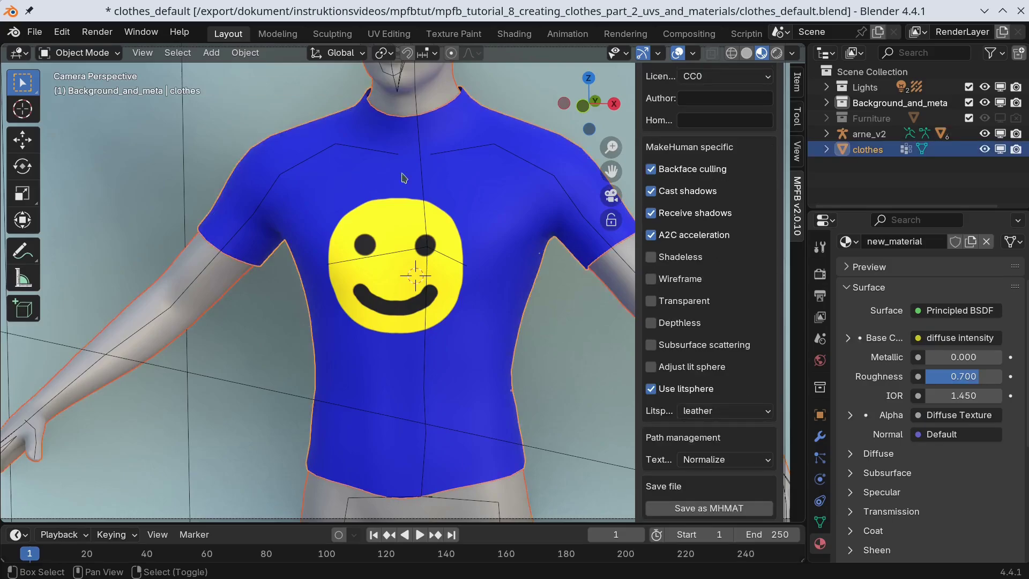
scroll(660, 151, "up", 5)
left_click(659, 154)
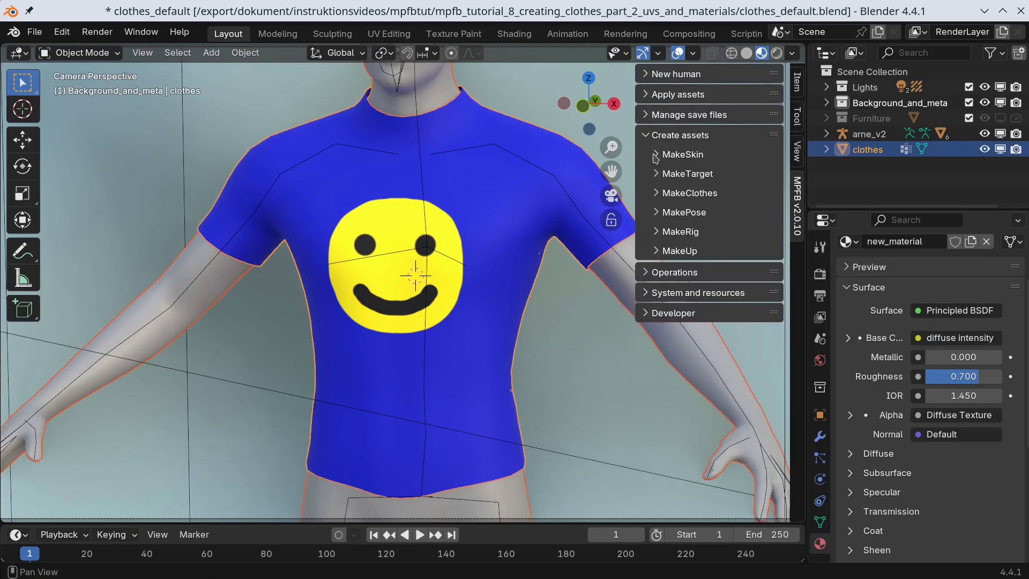
left_click(659, 192)
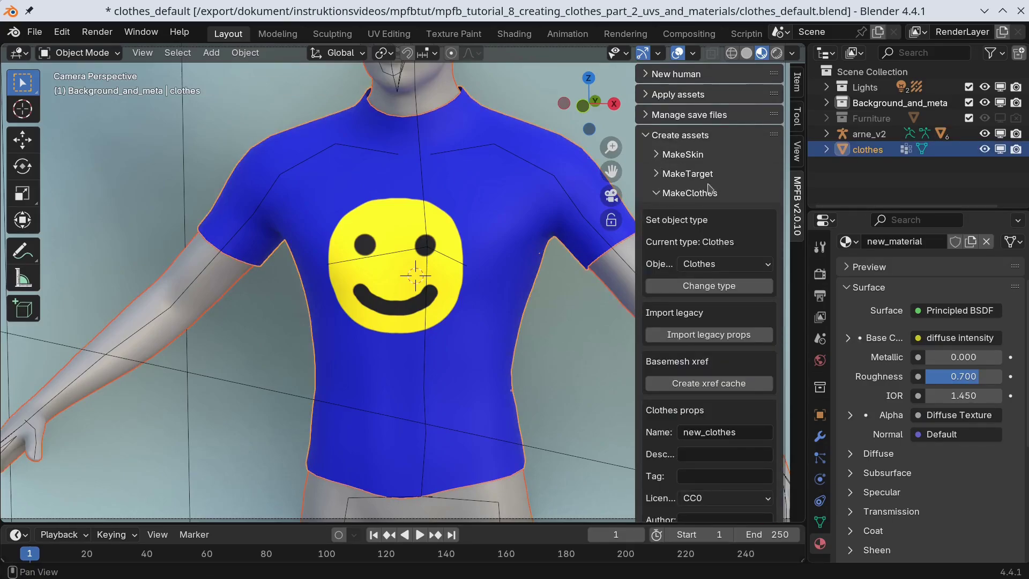
scroll(706, 214, "down", 10)
scroll(735, 262, "down", 2)
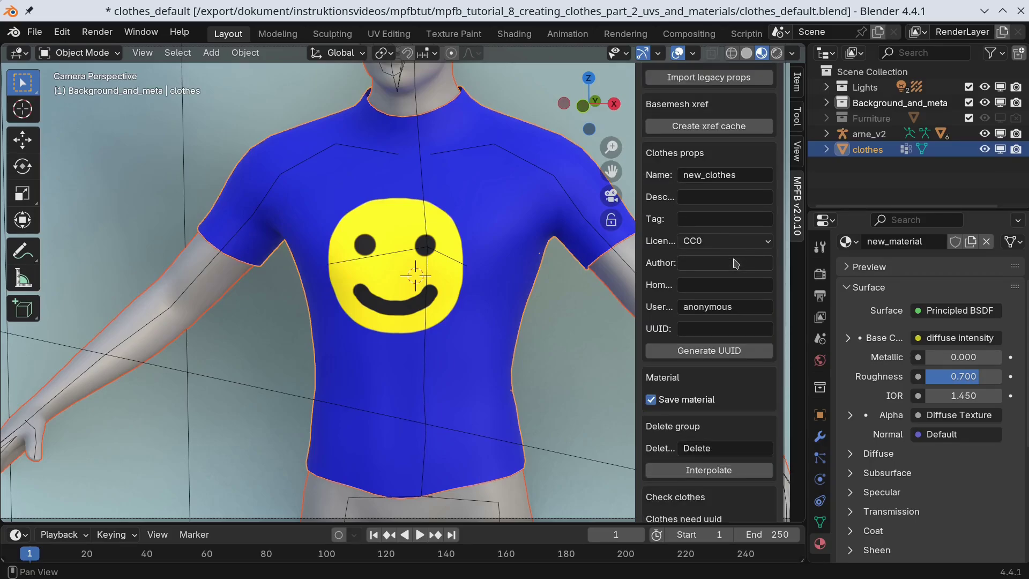
left_click(696, 350)
scroll(740, 292, "down", 6)
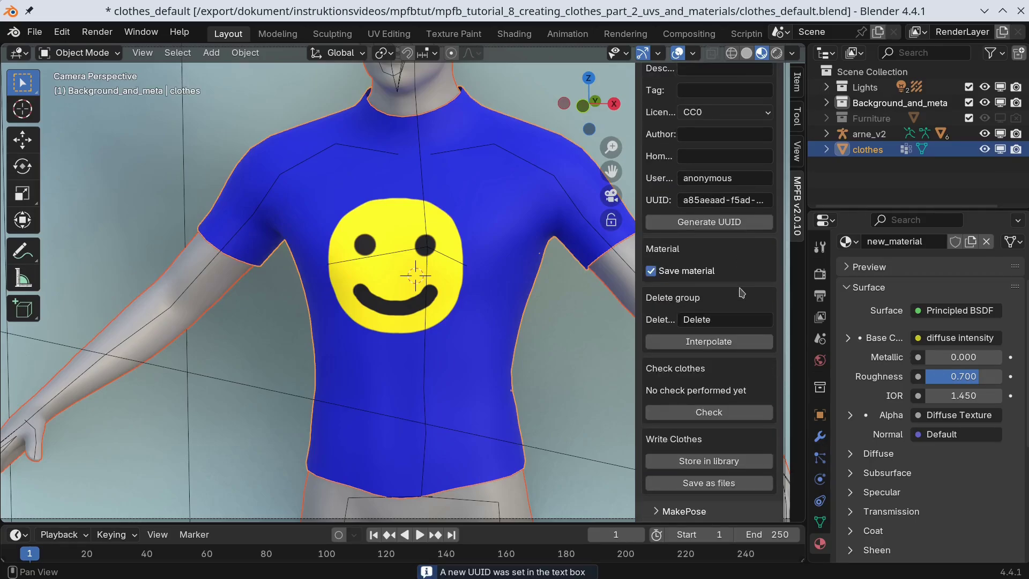
- Run the MakeClothes check on the shirt and store the clothes in the library
left_click(707, 380)
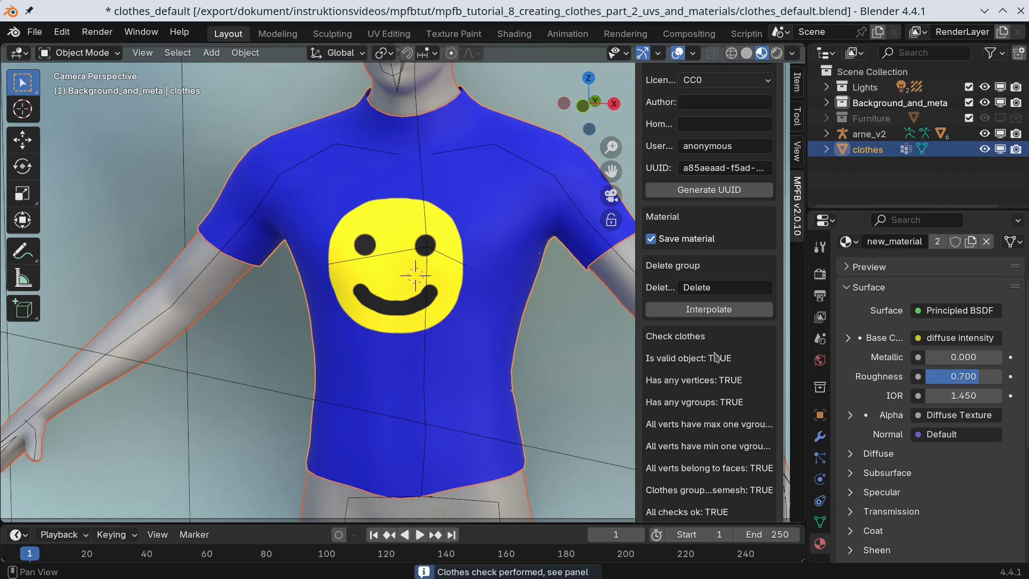
scroll(716, 357, "down", 3)
scroll(716, 358, "down", 3)
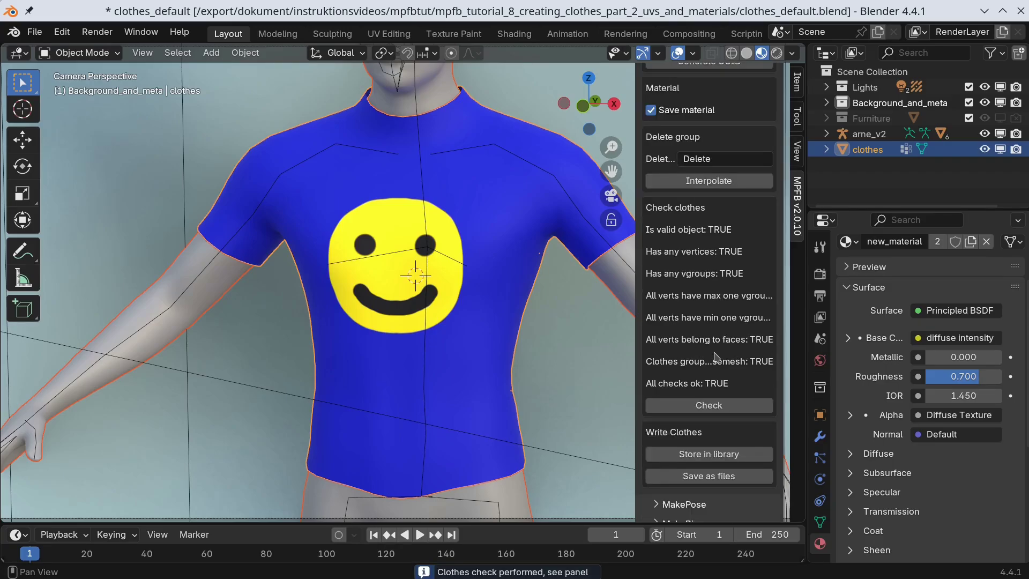
scroll(718, 354, "down", 2)
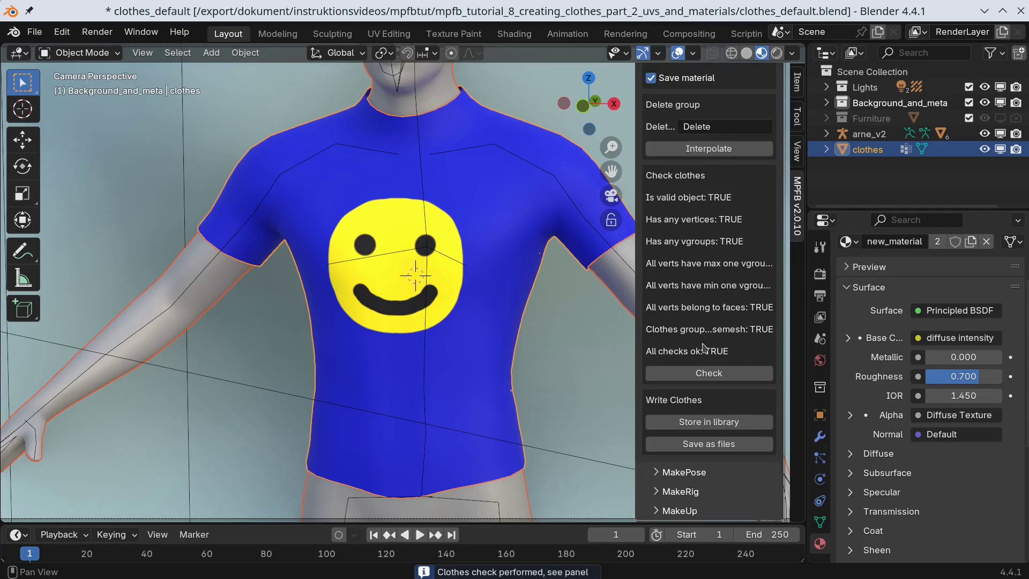
left_click(713, 426)
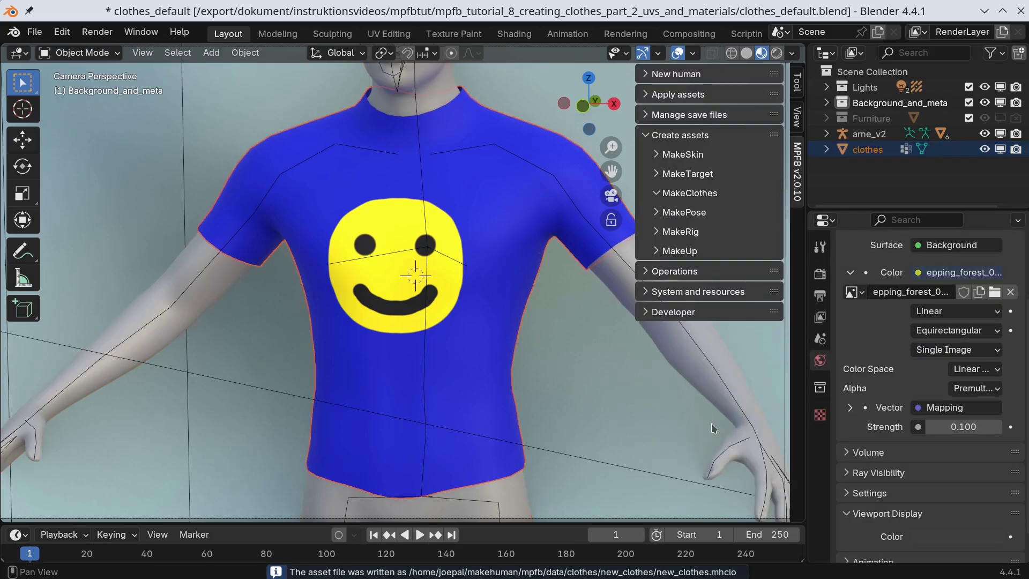
- Delete the shirt object, and delete the arne_v2 character with its whole hierarchy
scroll(372, 217, "up", 2)
middle_click_drag(466, 177, 472, 279, "shift")
right_click(503, 167)
key("Delete")
right_click(848, 134)
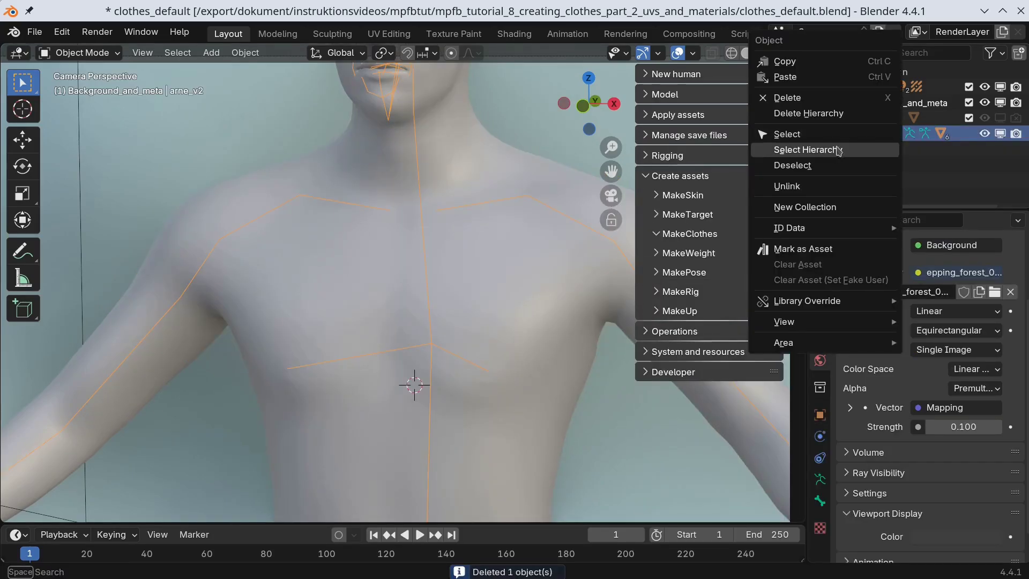
left_click(834, 115)
- Create a new human from the arne_v2 save file
left_click(679, 135)
left_click(676, 73)
left_click(691, 94)
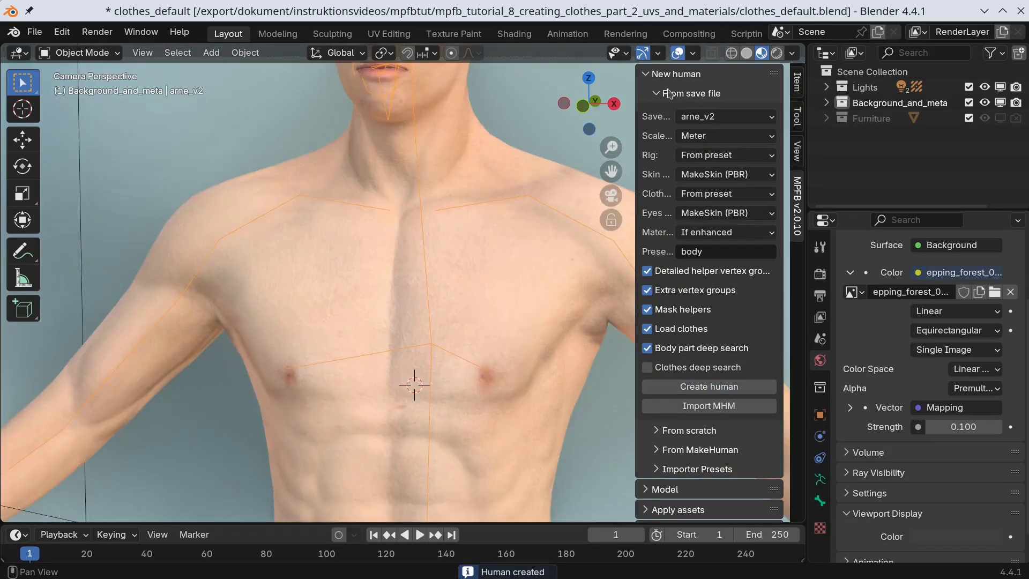
left_click(666, 93)
left_click(645, 75)
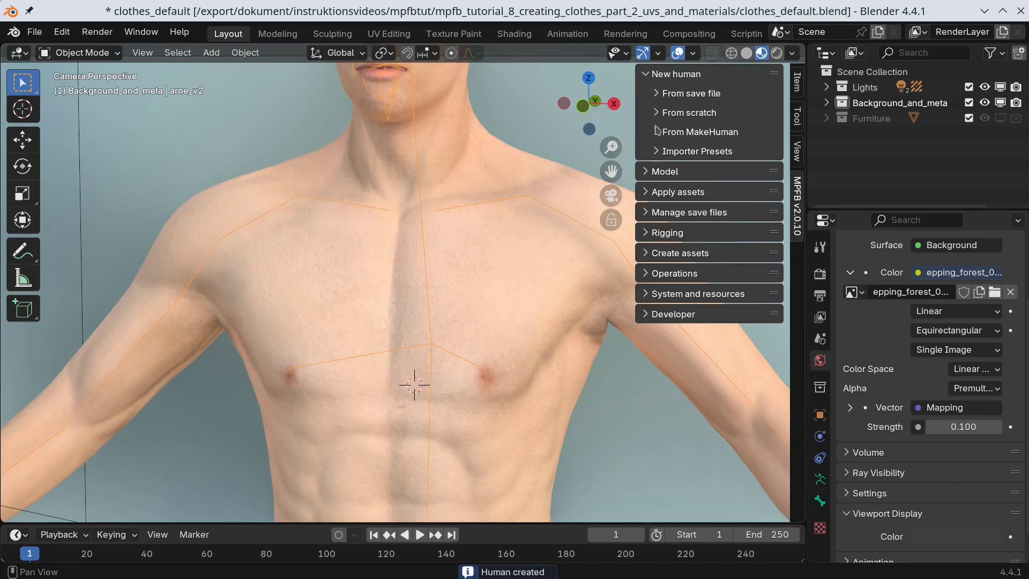
- Filter the assets by the title new_clothes and equip New clothes from the clothes library on the new human
left_click(646, 115)
left_click(730, 163)
type("new_clothes")
key("Return")
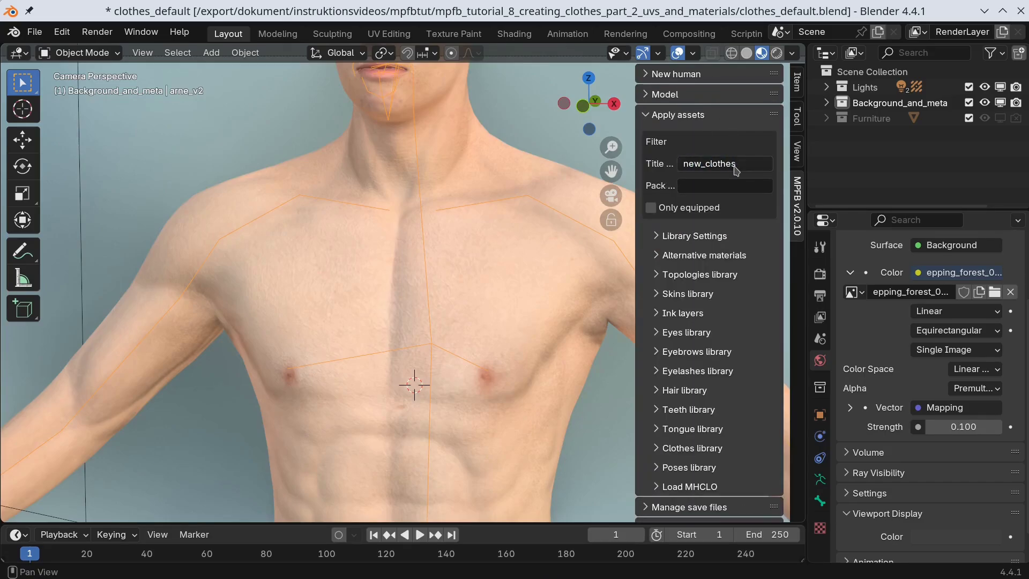
left_click(657, 450)
scroll(657, 454, "down", 3)
left_click(709, 432)
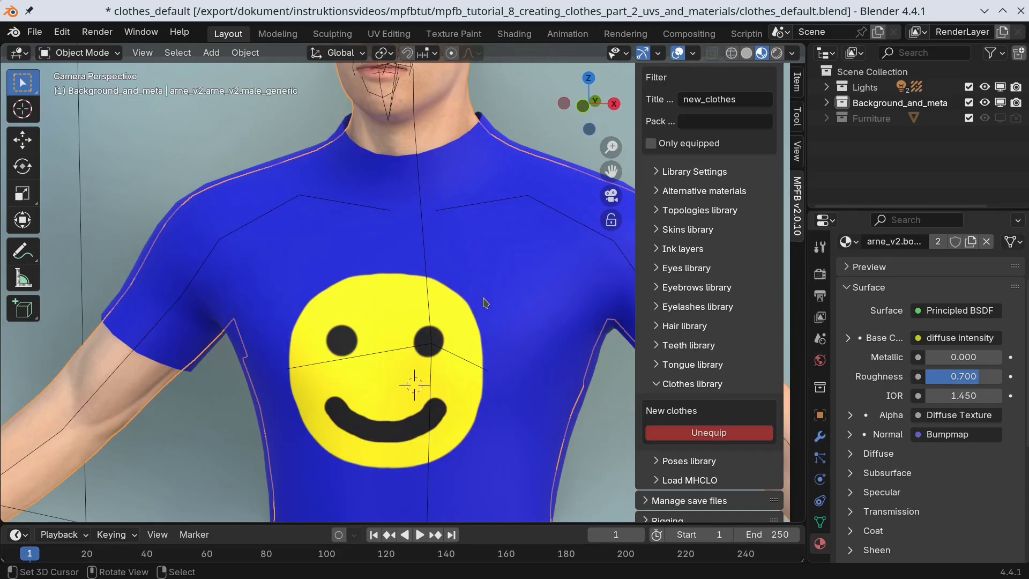
scroll(485, 302, "down", 3)
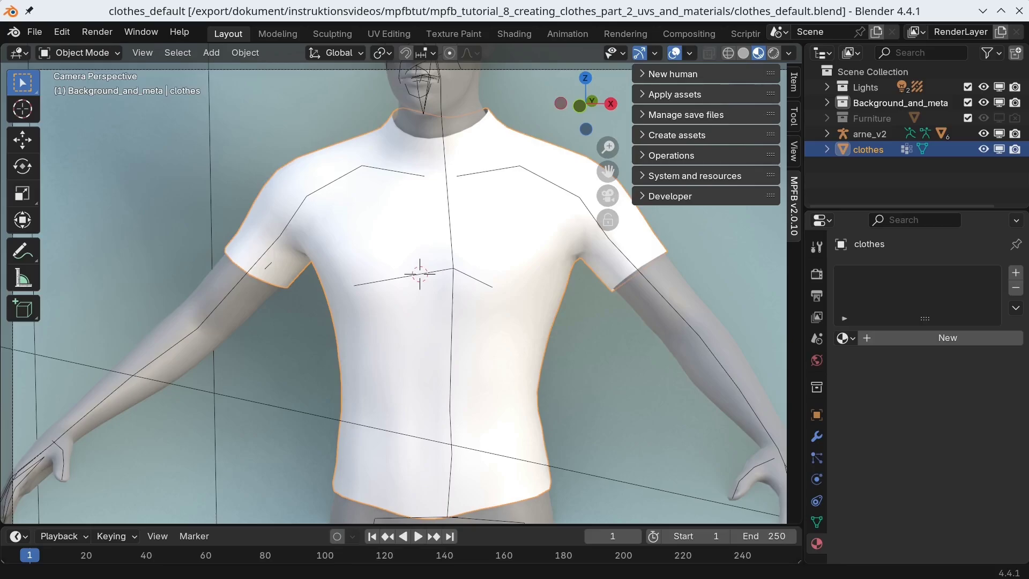
- On the unpainted clothes mesh, select the edge loops down the sides from armpit to hem and mark them as seams
key("z")
left_click(471, 378)
key("Tab")
key("KP_3")
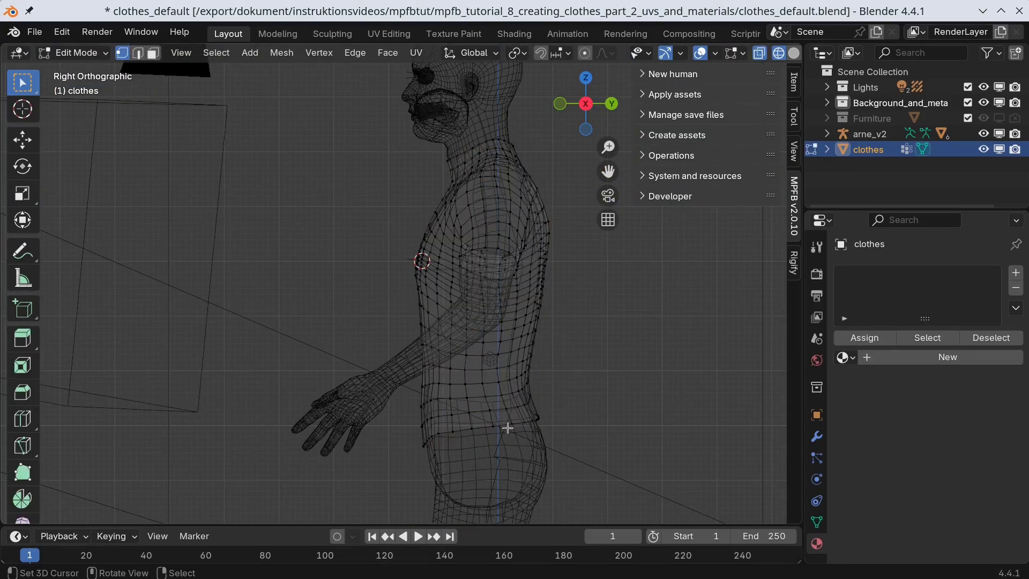
left_click(489, 424)
left_click(217, 52)
left_click(418, 309)
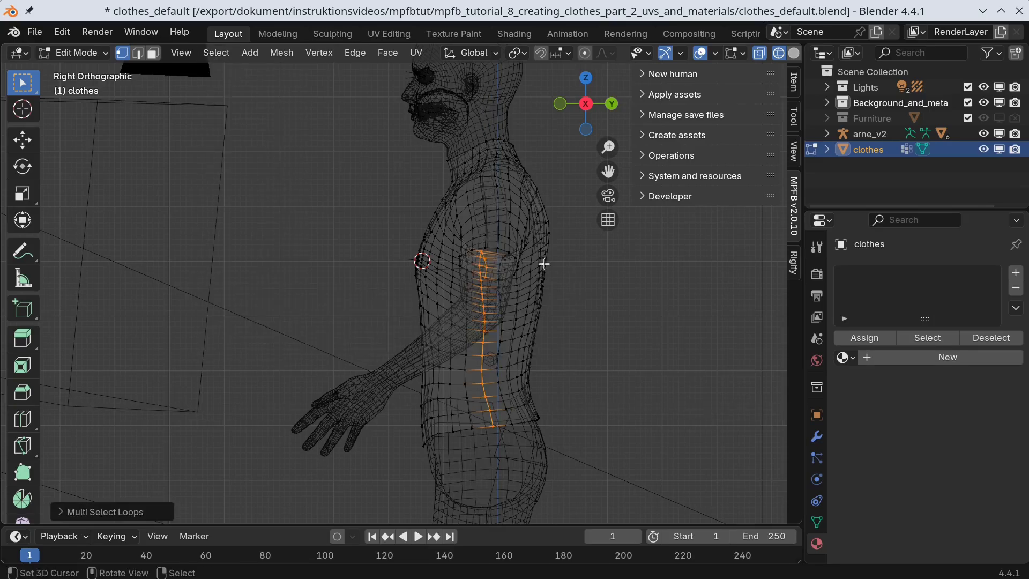
left_click(355, 52)
left_click(375, 315)
- Select the edge loops along the tops of the shirt's shoulders and sleeves and mark them as seams
scroll(572, 301, "up", 5)
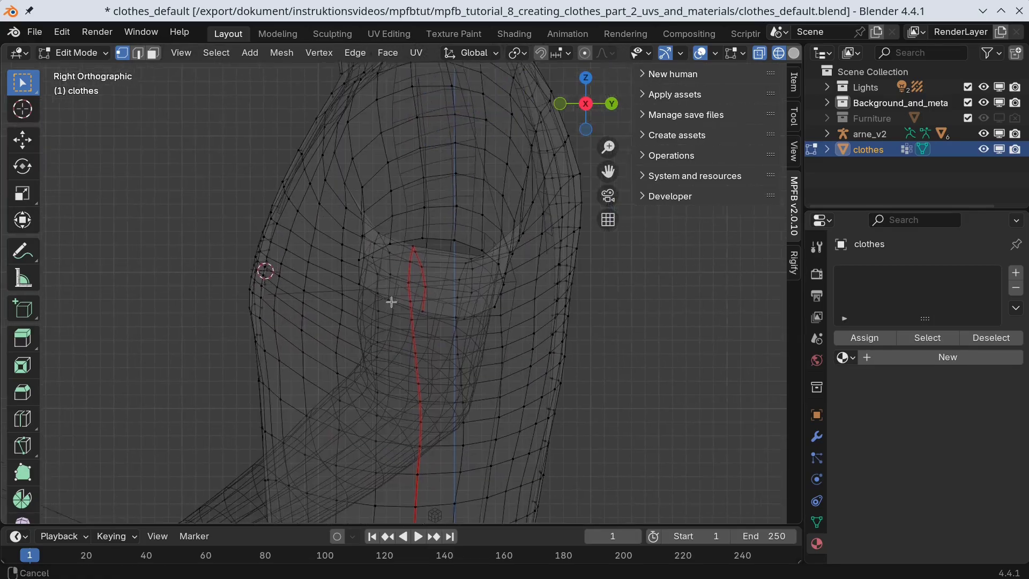
middle_click_drag(391, 302, 368, 303, "shift")
key("b")
left_click_drag(418, 193, 448, 253)
left_click(216, 53)
mouse_move(271, 294)
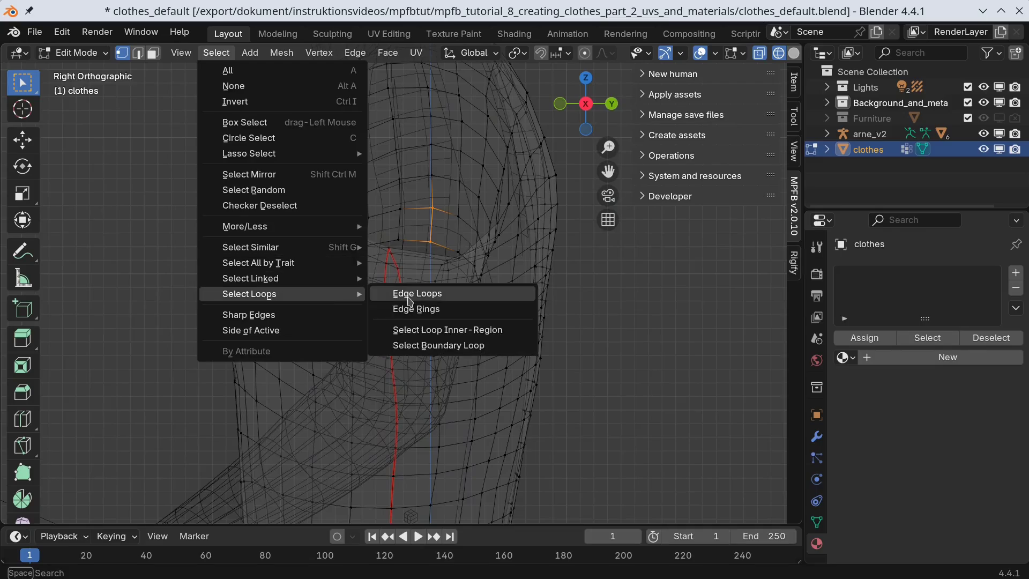
left_click(417, 294)
left_click(355, 52)
left_click(395, 315)
- Unwrap the entire shirt mesh in the UV Editing workspace and return to the Layout workspace
key("a")
left_click(389, 33)
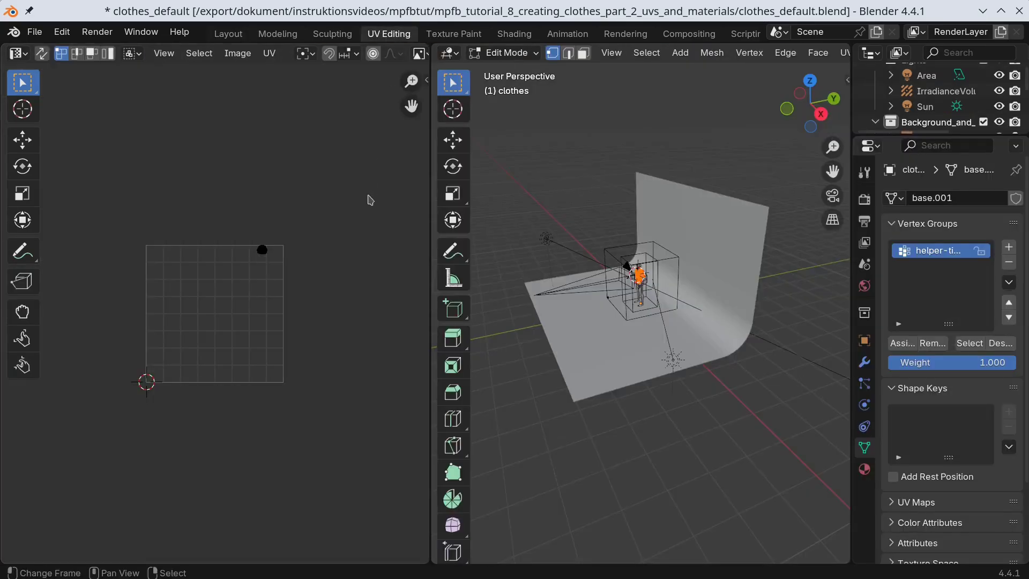
left_click(844, 52)
left_click(911, 70)
scroll(309, 235, "up", 3)
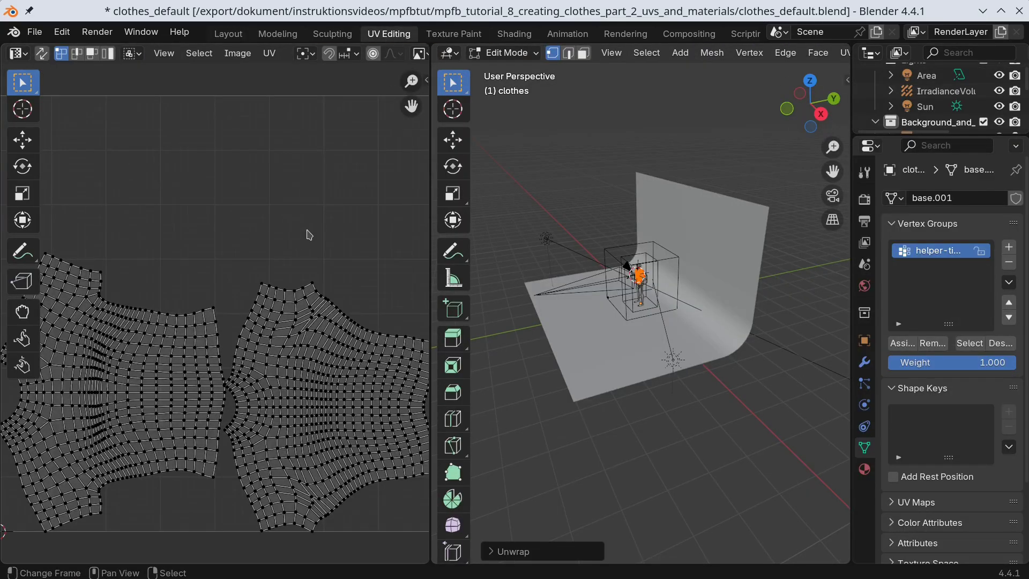
scroll(309, 234, "down", 2)
left_click(229, 34)
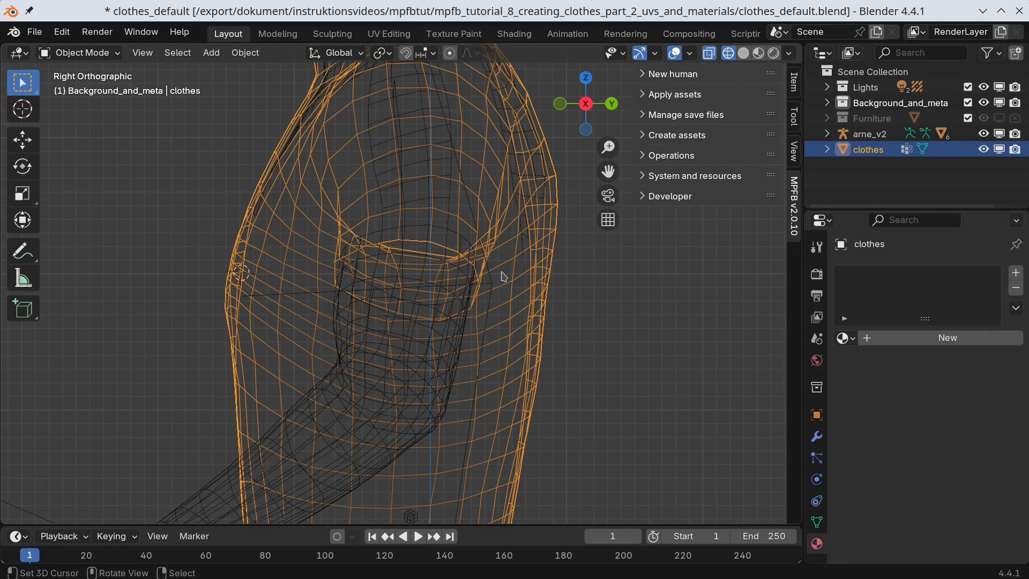
- Create a MakeSkin material for the shirt with diffuse, normal, metallic and roughness maps generated at 4096x4096
key("KP_0")
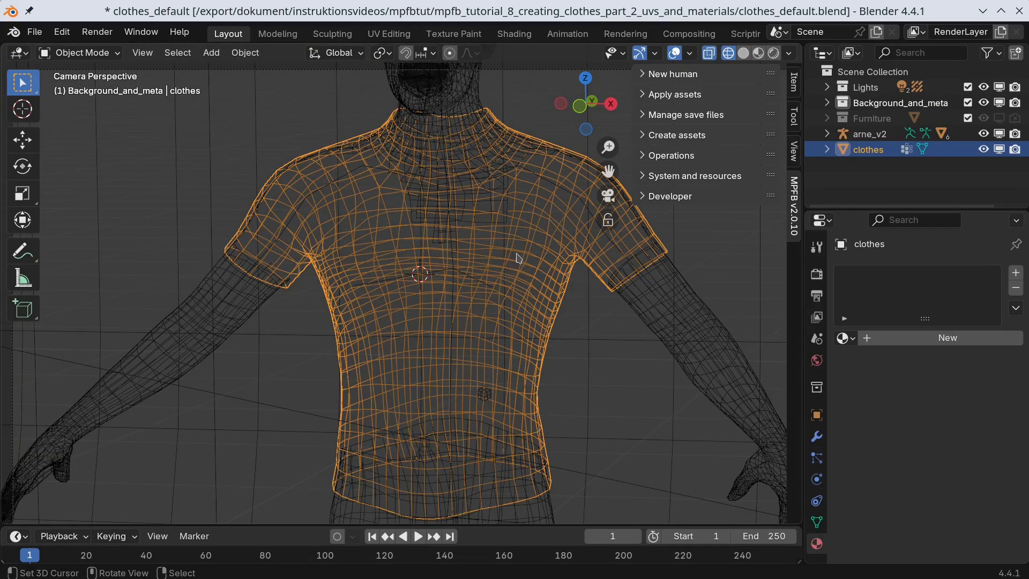
left_click(646, 136)
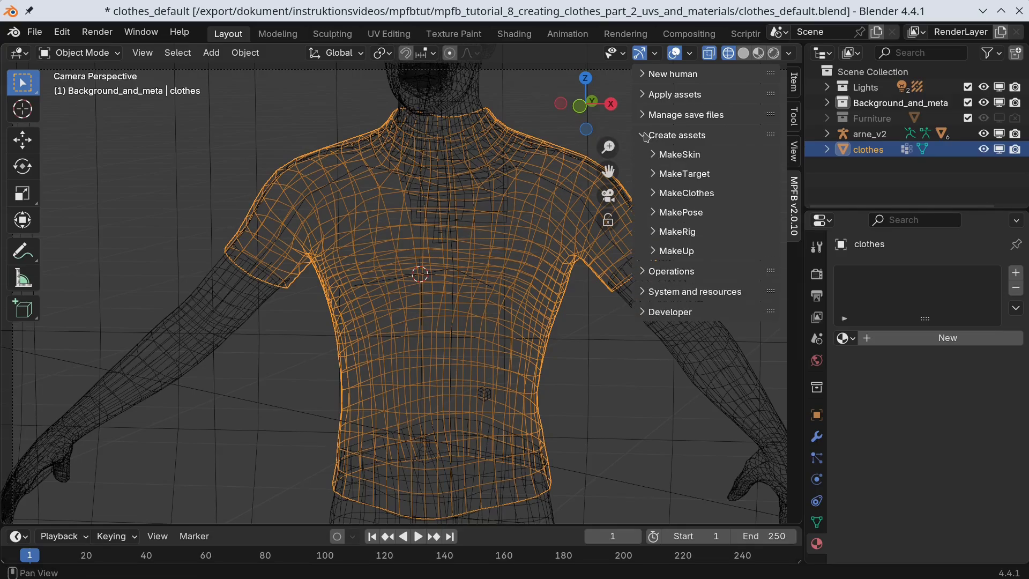
left_click(657, 155)
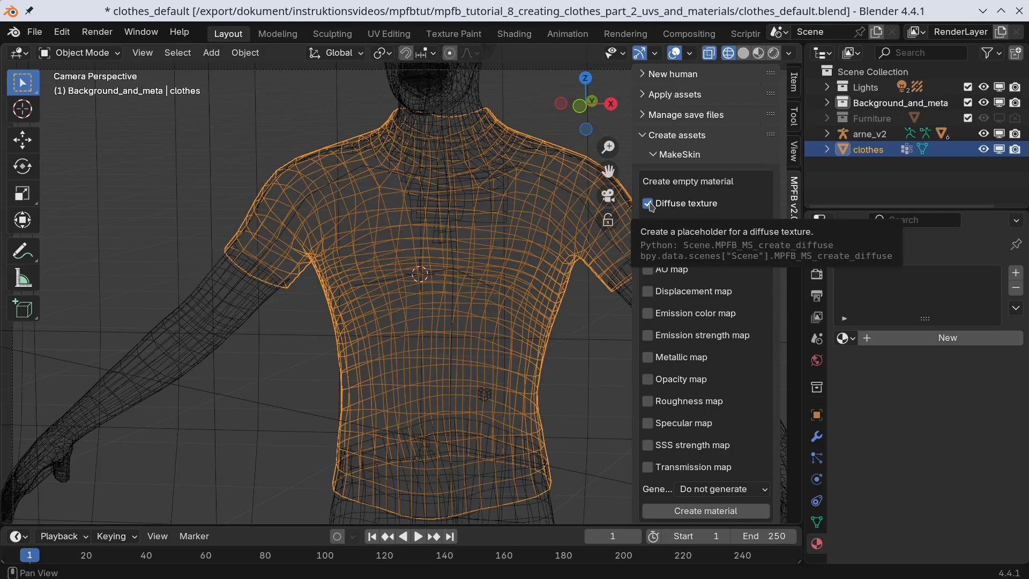
left_click(649, 402)
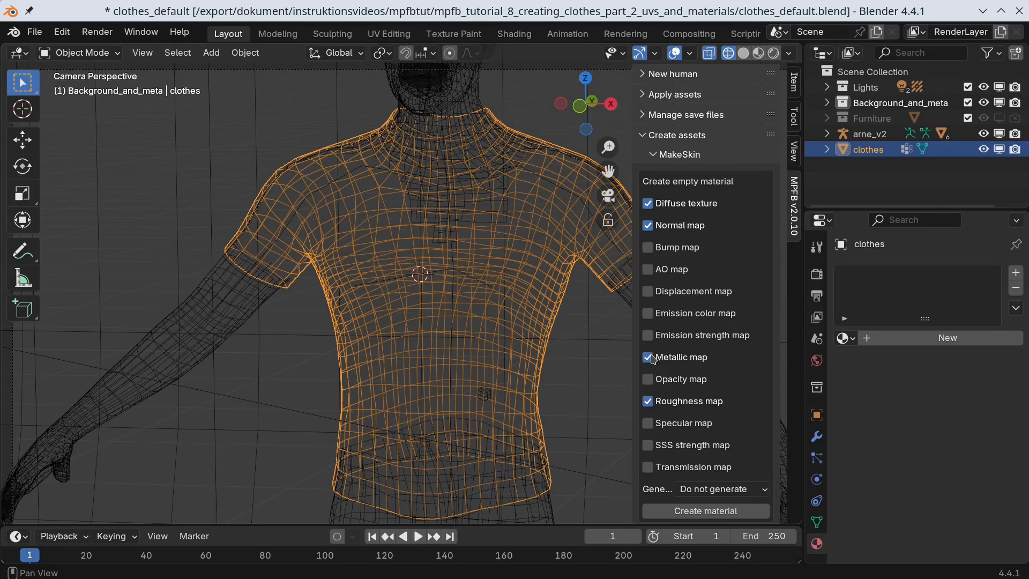
scroll(697, 375, "down", 3)
left_click(737, 396)
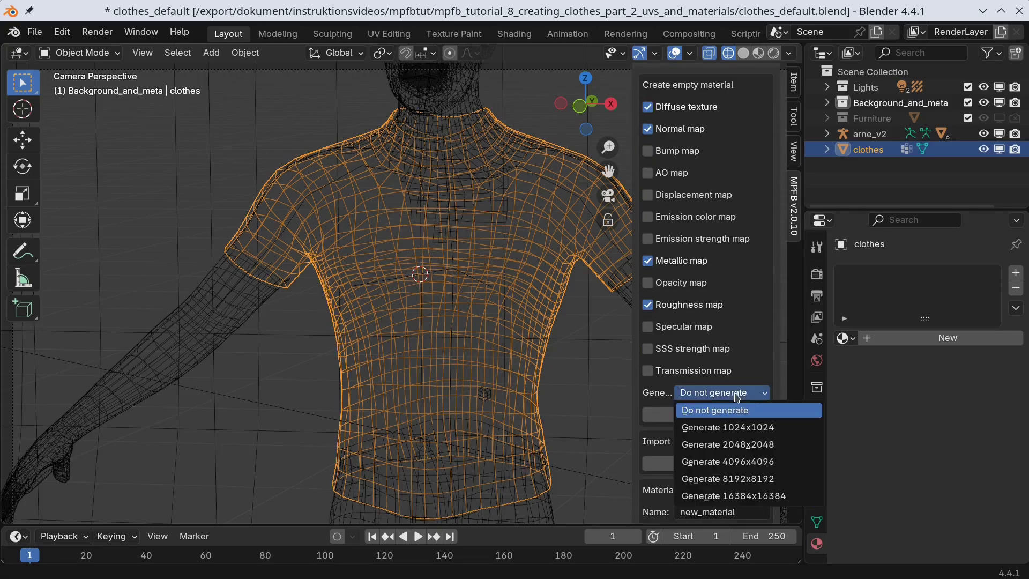
left_click(746, 462)
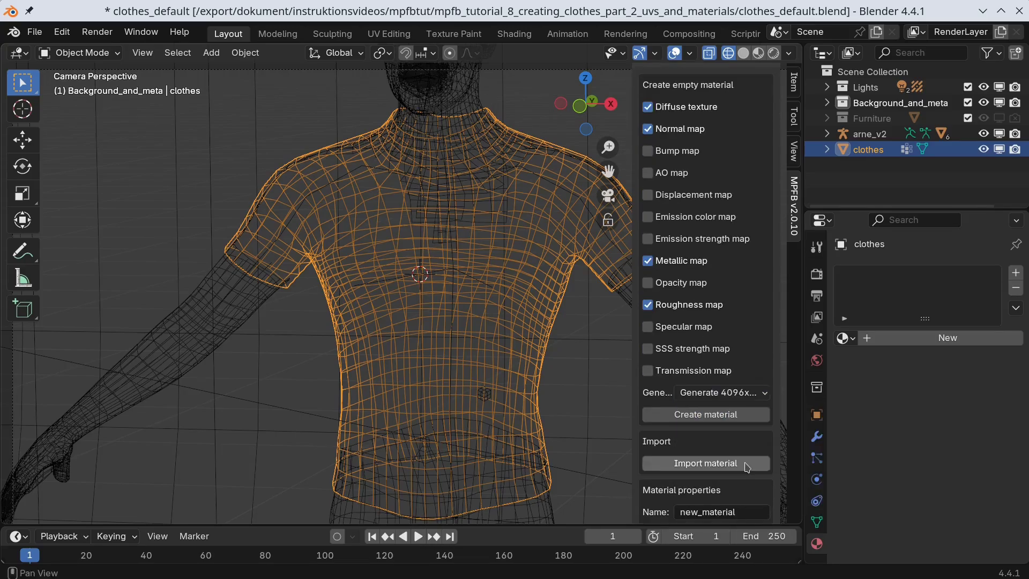
left_click(710, 420)
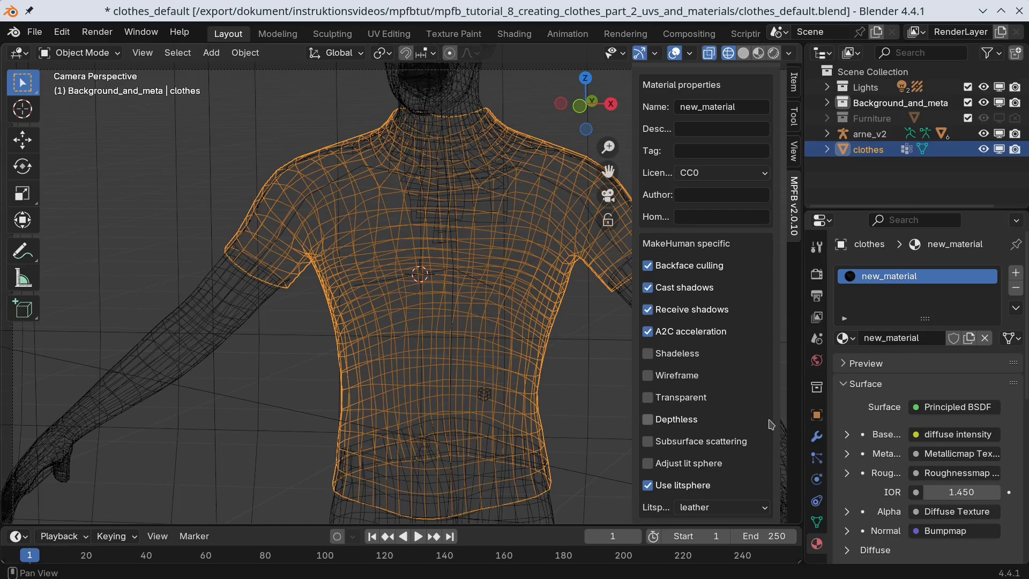
- Add a Multiresolution modifier to the shirt
left_click(817, 437)
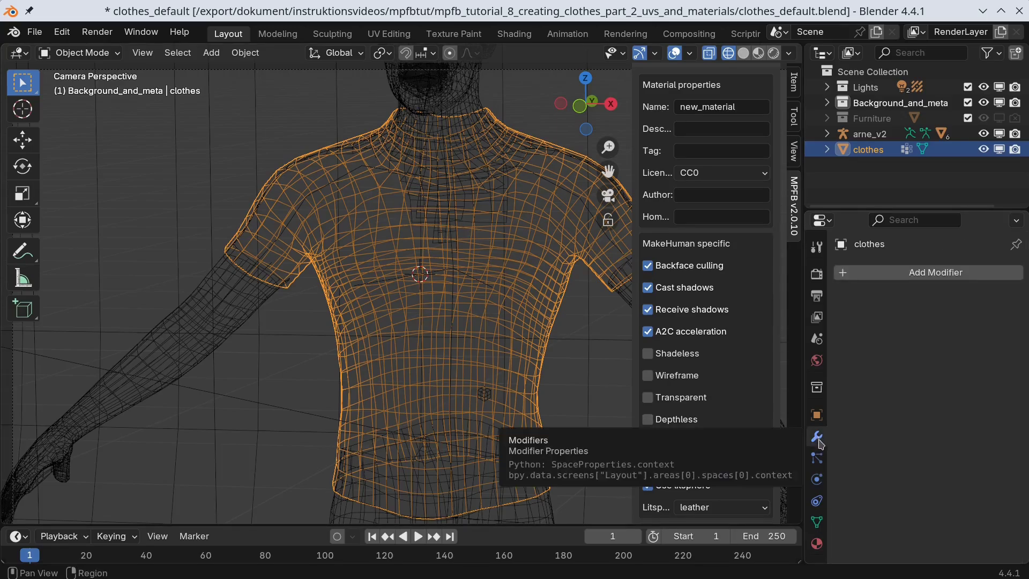
left_click(932, 281)
mouse_move(882, 339)
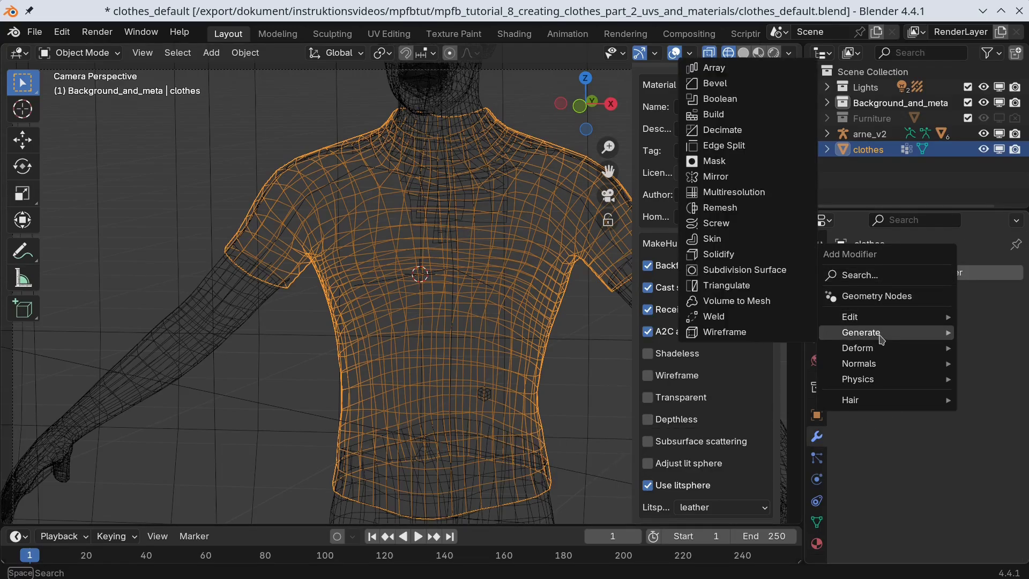
left_click(757, 193)
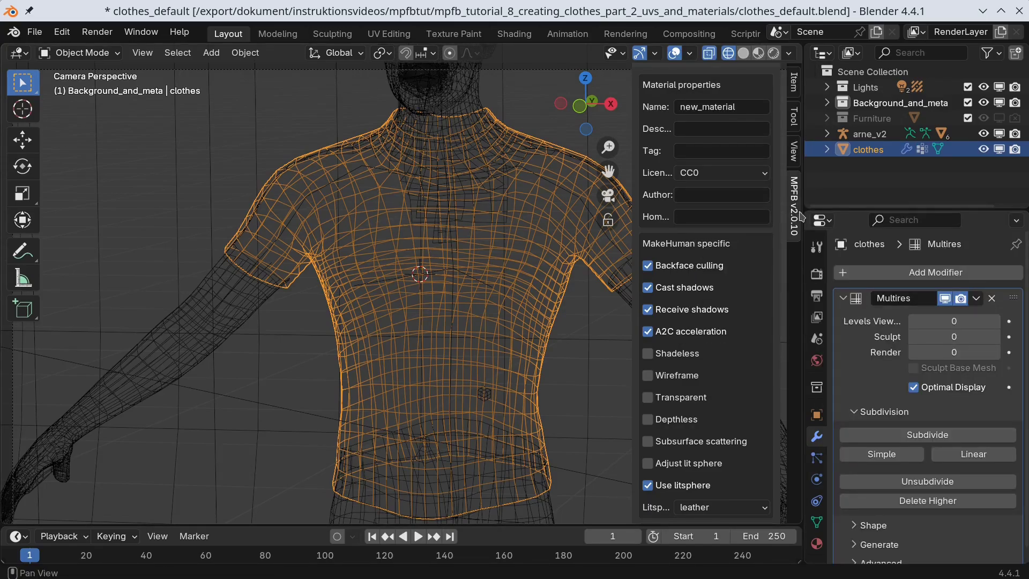
- Subdivide the shirt's Multires modifier to level 2 and show the shirt in solid shading from the front
left_click_drag(803, 216, 761, 216)
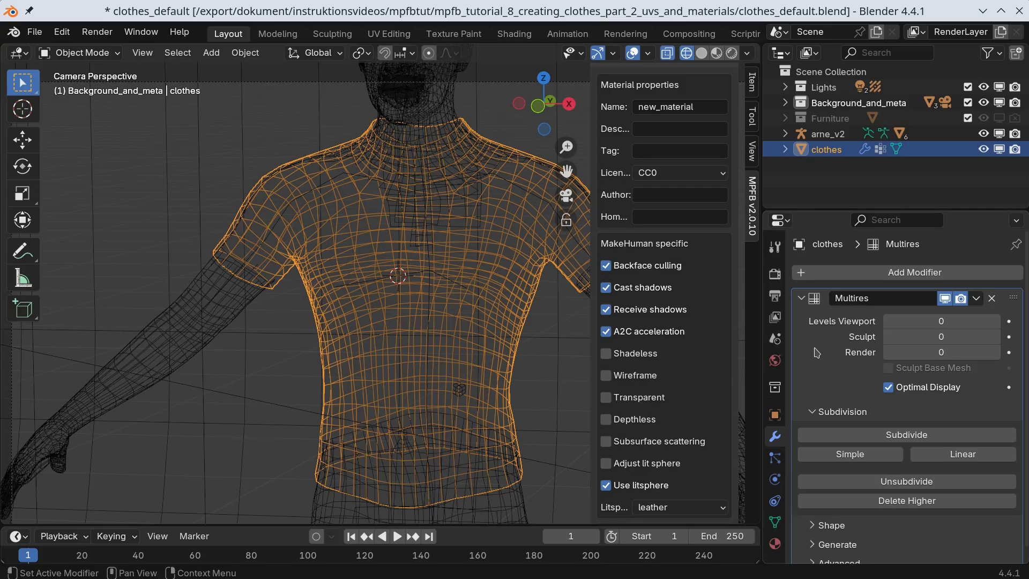
left_click(921, 443)
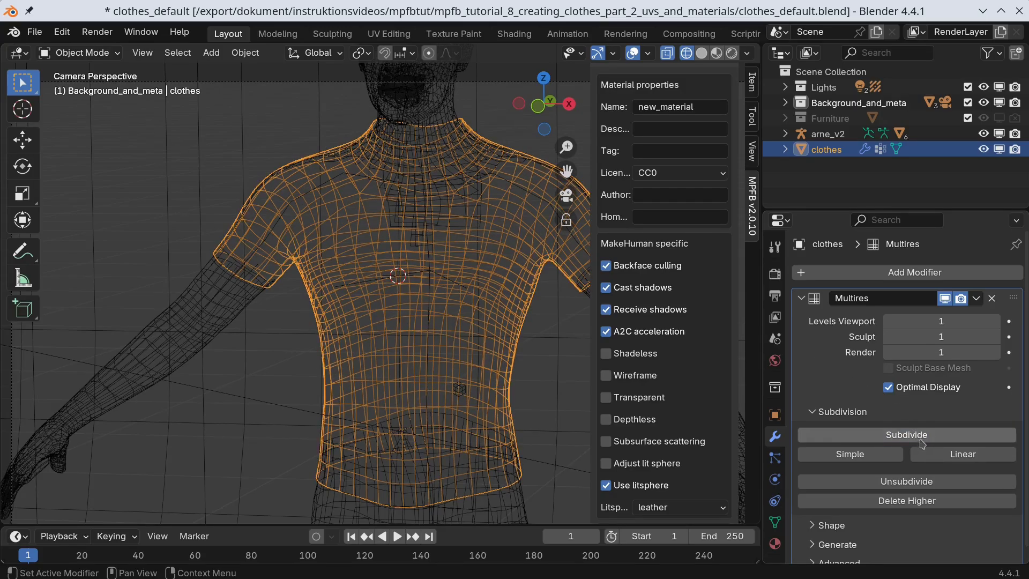
left_click(701, 53)
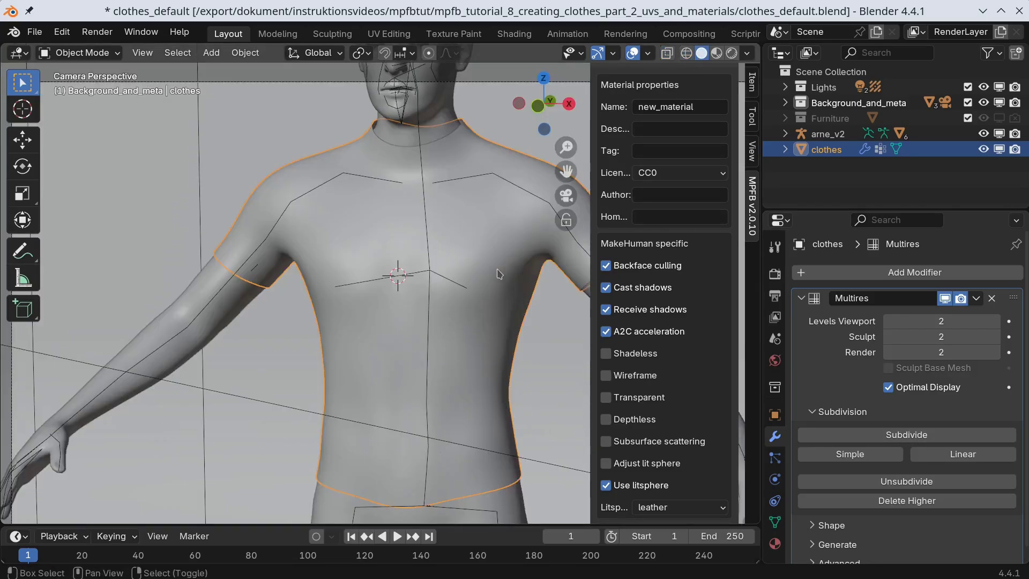
middle_click_drag(499, 273, 398, 272, "shift")
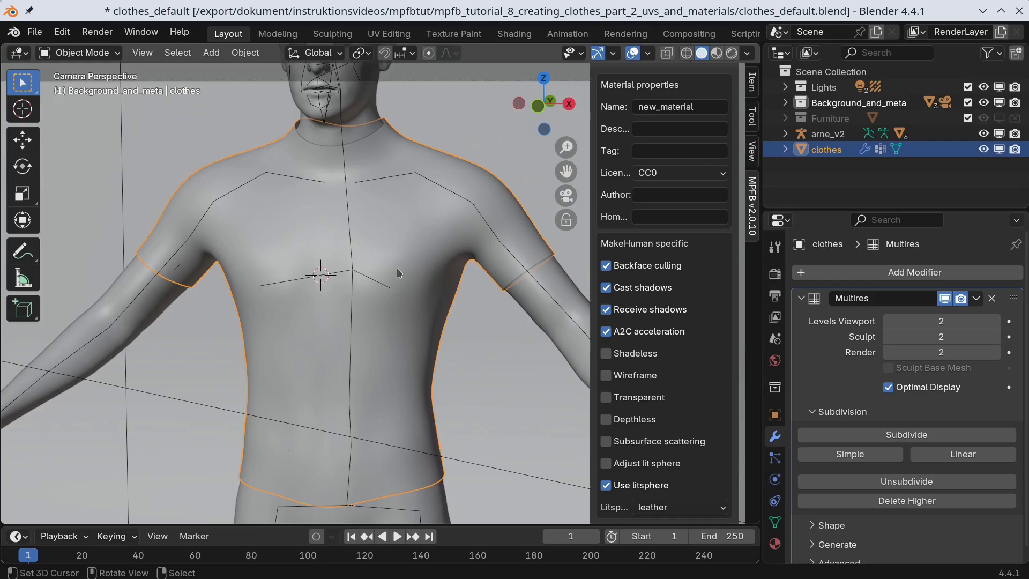
key("KP_1")
scroll(397, 268, "up", 7)
scroll(403, 250, "down", 3)
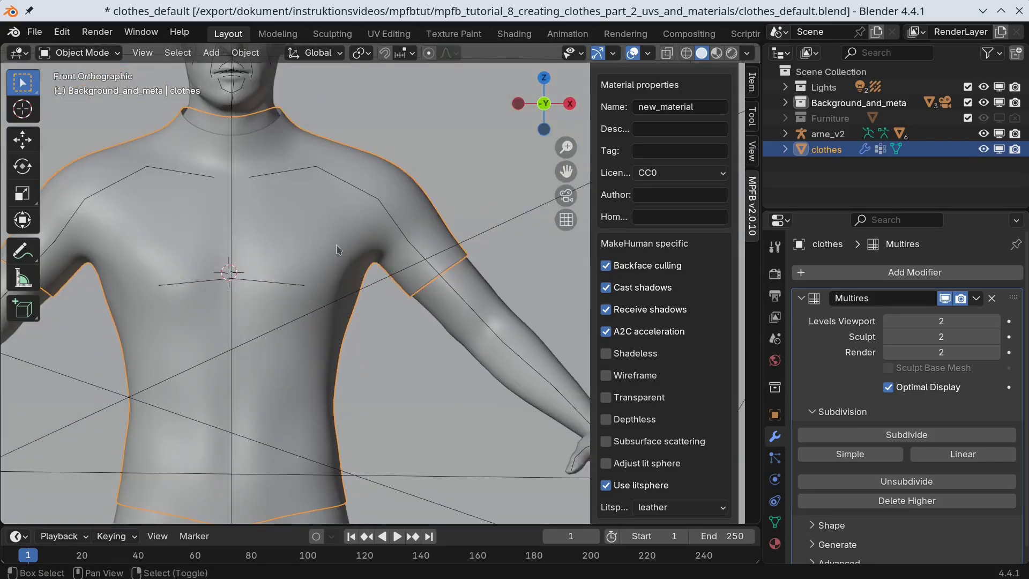
middle_click_drag(338, 249, 434, 236, "shift")
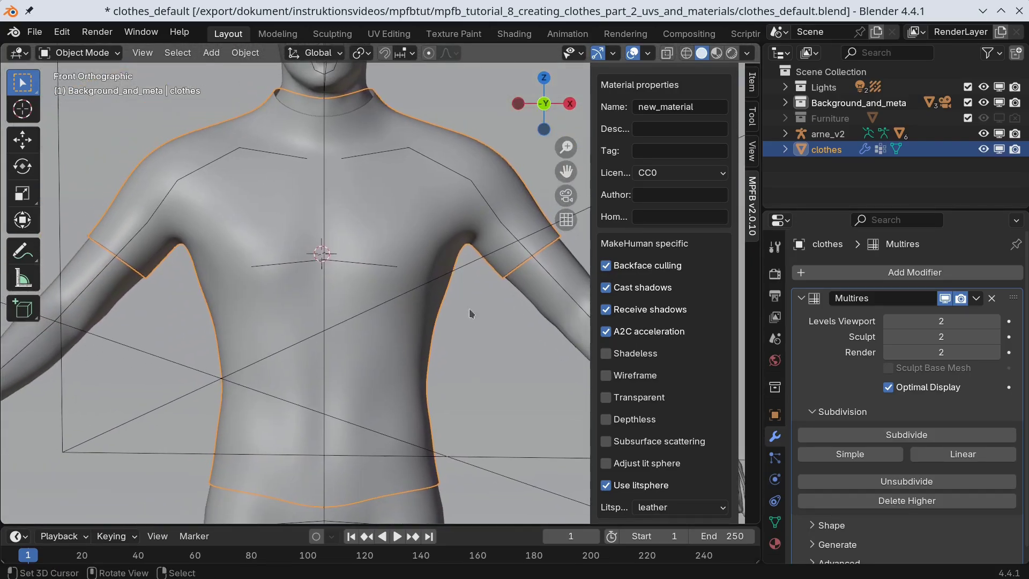
- Switch the shirt to Sculpt Mode and show the brush settings
left_click(751, 115)
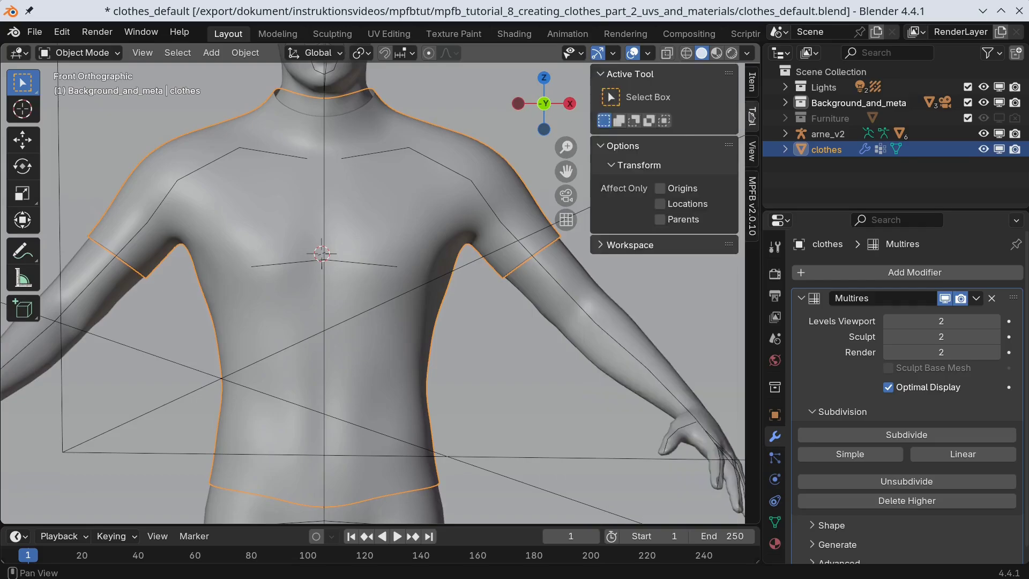
left_click(752, 81)
left_click(80, 52)
left_click(105, 105)
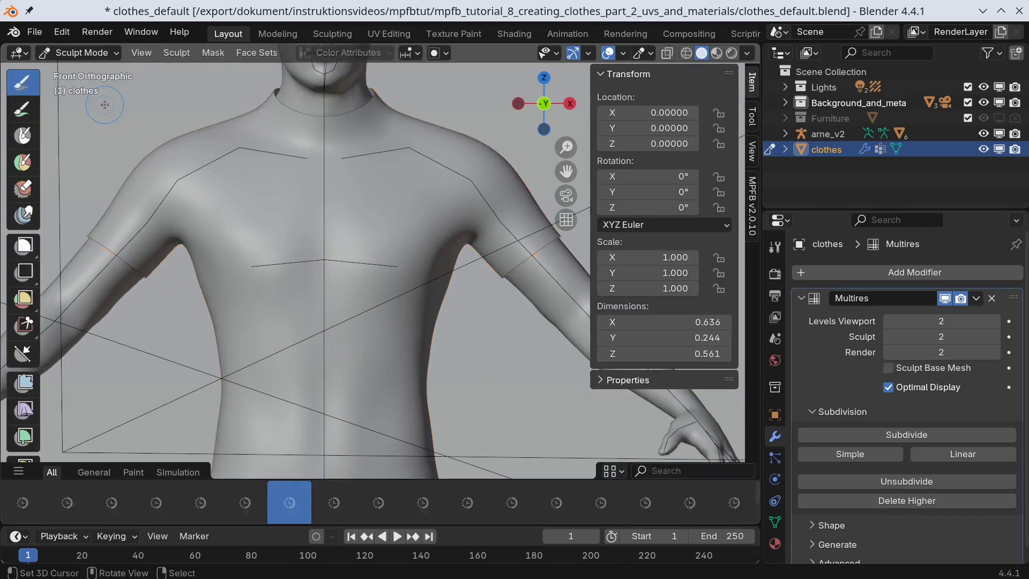
left_click(752, 115)
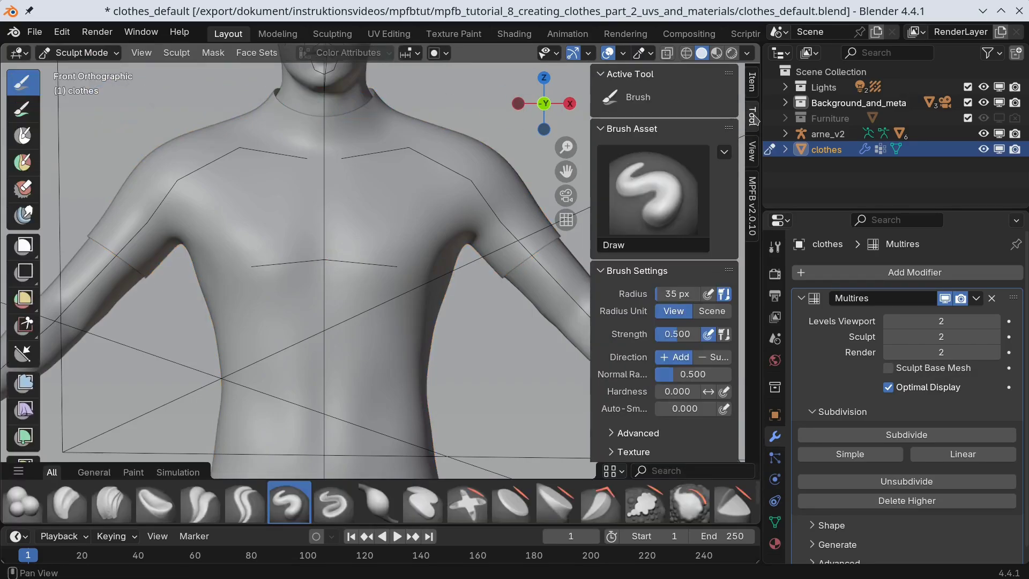
scroll(643, 322, "down", 5)
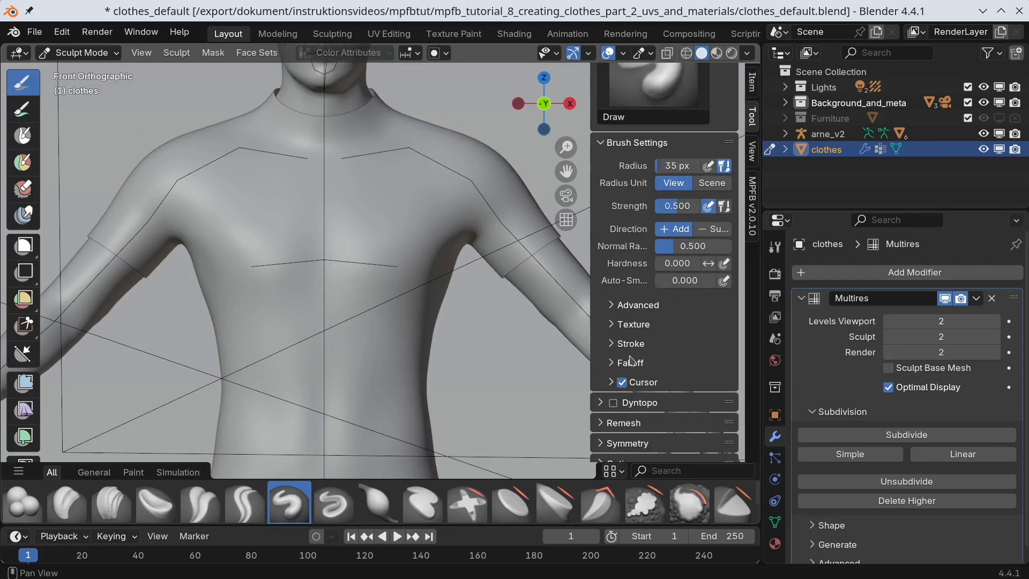
scroll(632, 362, "down", 2)
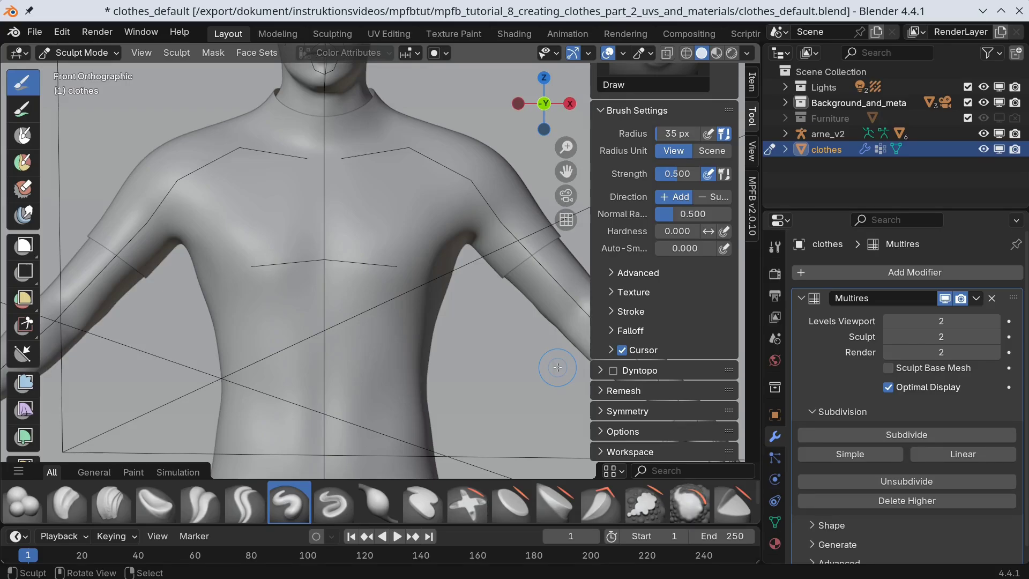
- Search the brush assets for "grab" and choose the Grab Cloth simulation brush
left_click(692, 468)
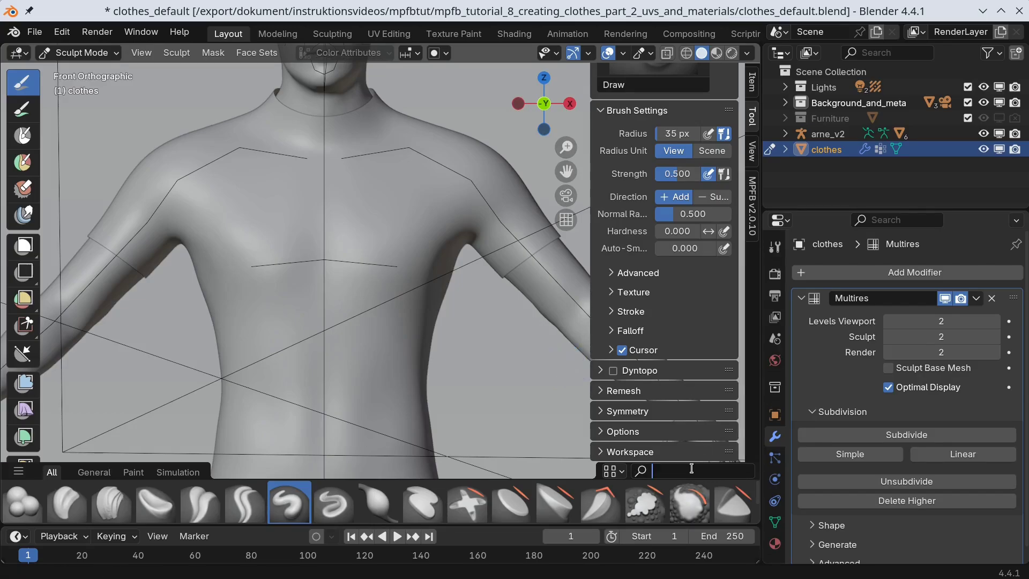
type("grab")
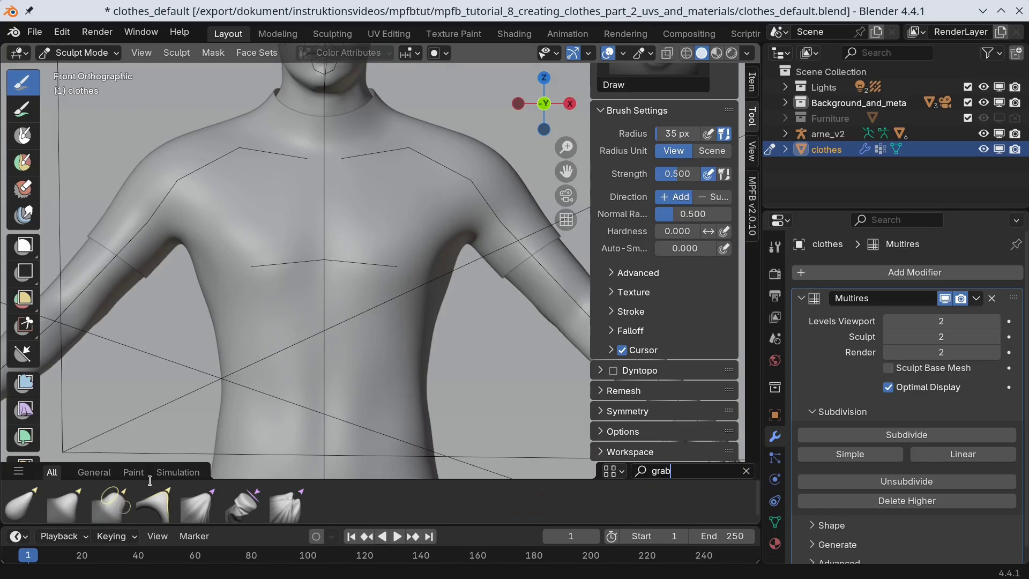
left_click(177, 473)
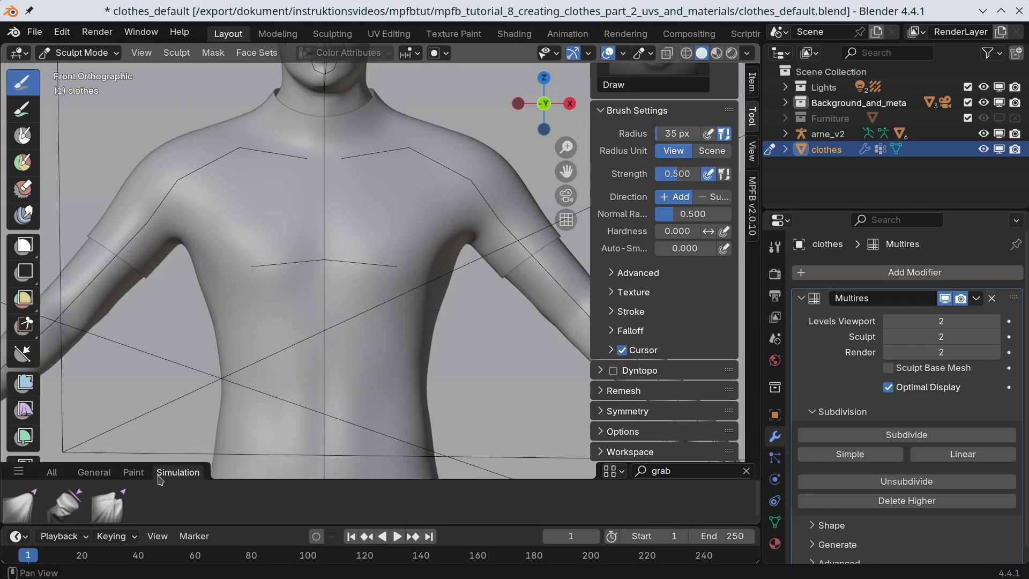
left_click(20, 506)
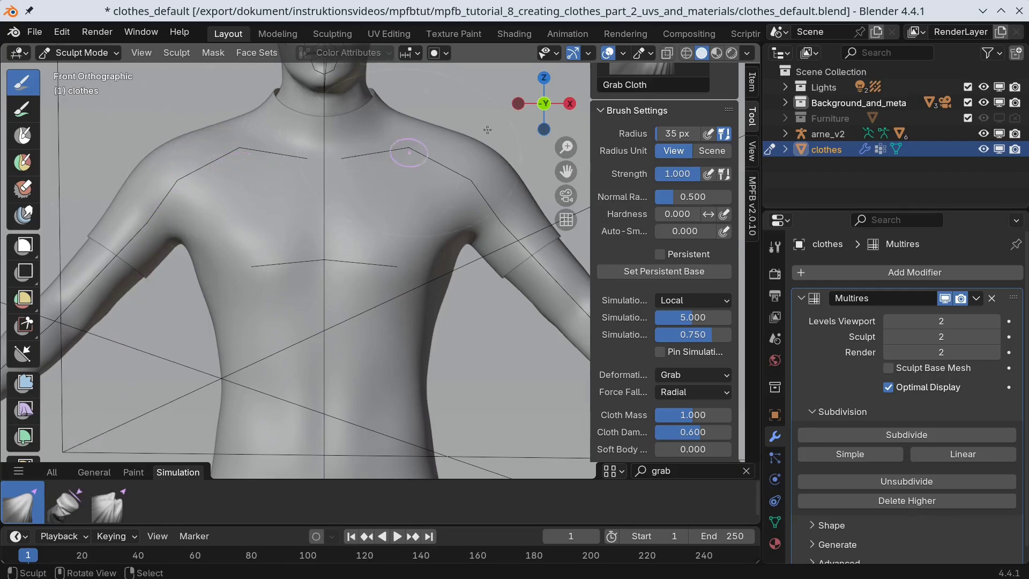
- Set the Grab Cloth brush's radius to 50 px and its normal radius to 0.4
left_click(676, 133)
type("50")
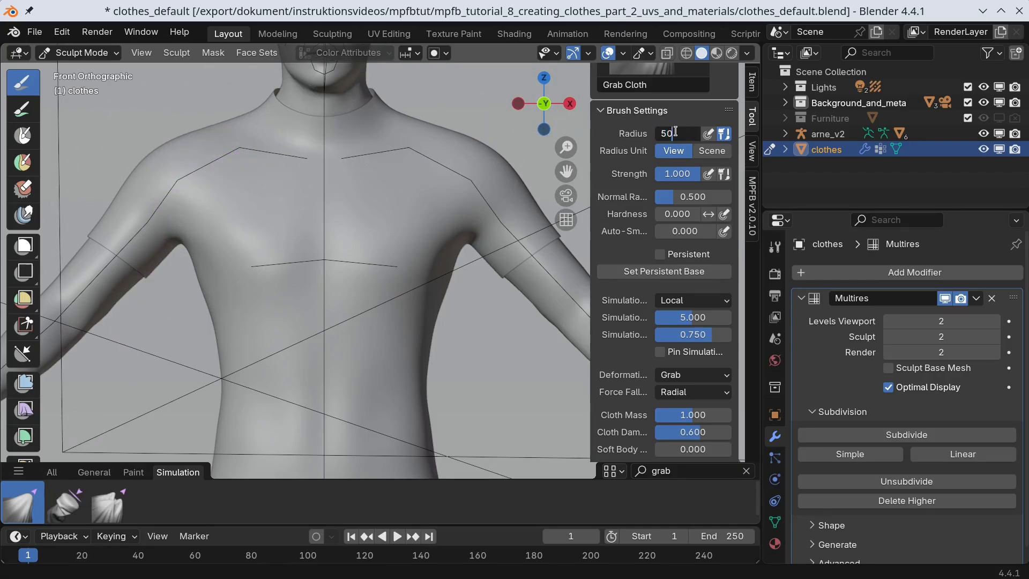
key("Return")
left_click(684, 197)
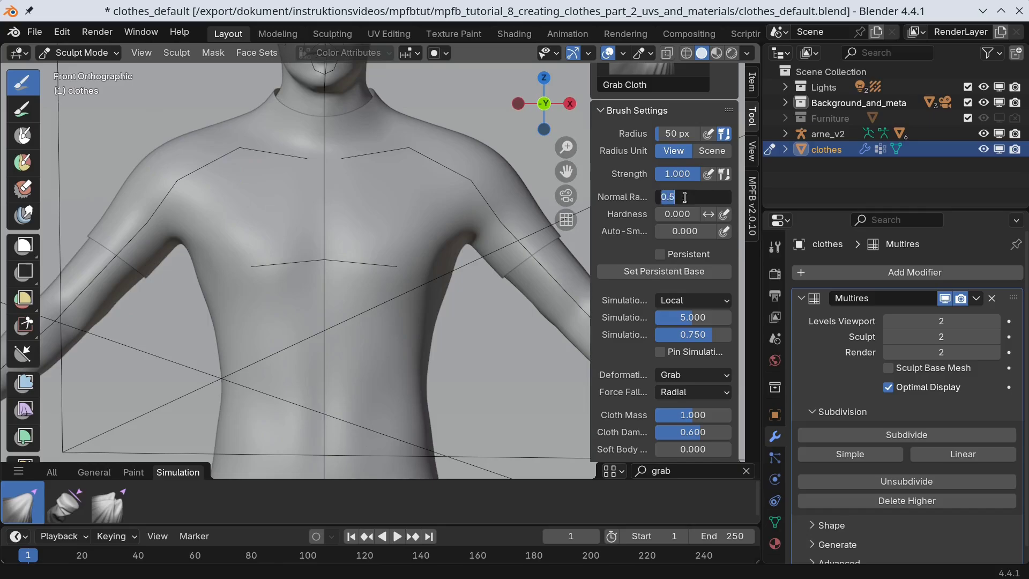
type("0.4")
key("Return")
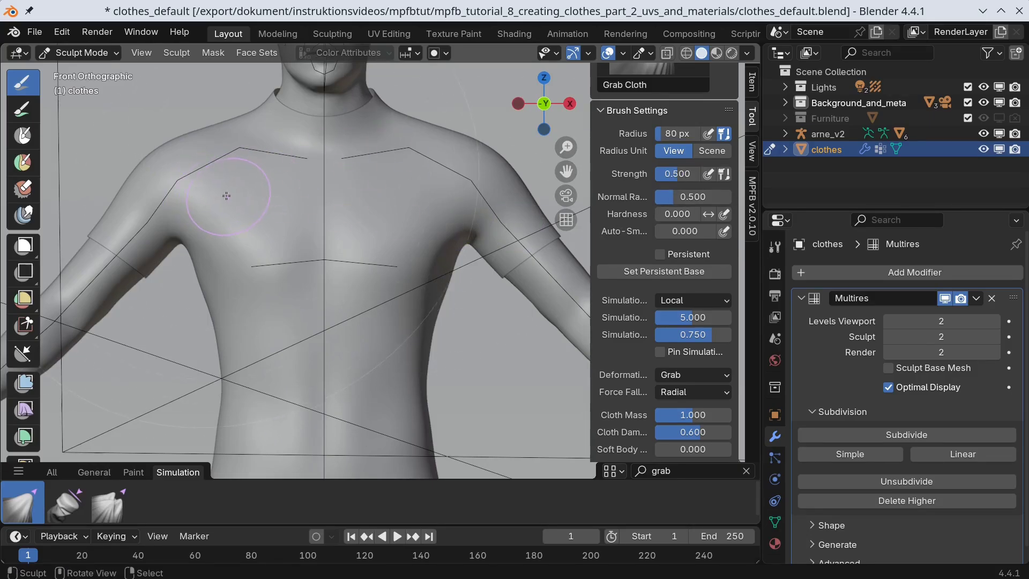
- Pull cloth folds into the shirt near both armpits, at the waist and below the chest with Grab Cloth
left_click_drag(226, 195, 195, 173)
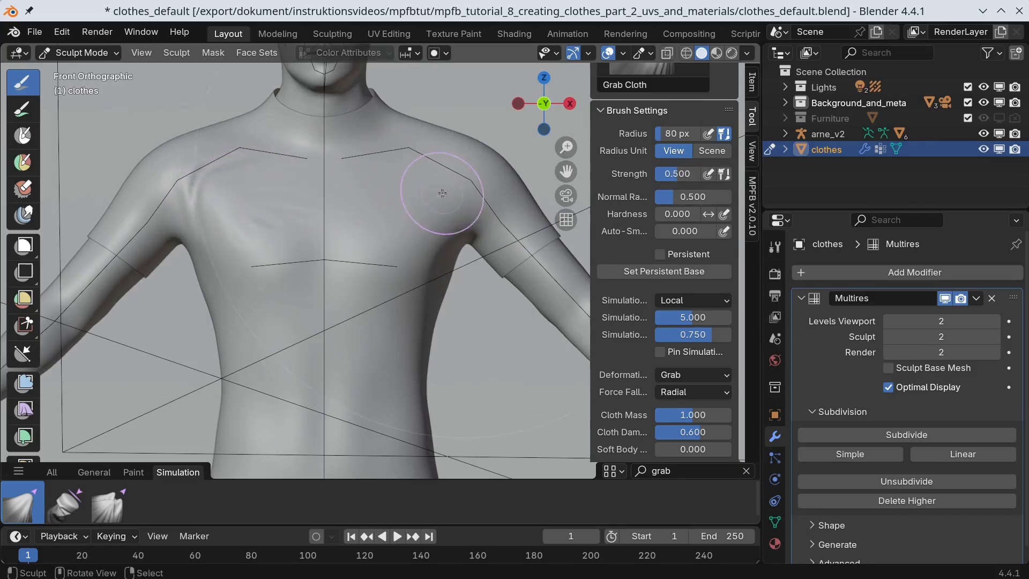
mouse_move(441, 193)
left_mouse_down()
mouse_move(434, 174)
mouse_move(428, 185)
left_mouse_up()
middle_click_drag(475, 393, 483, 293, "shift")
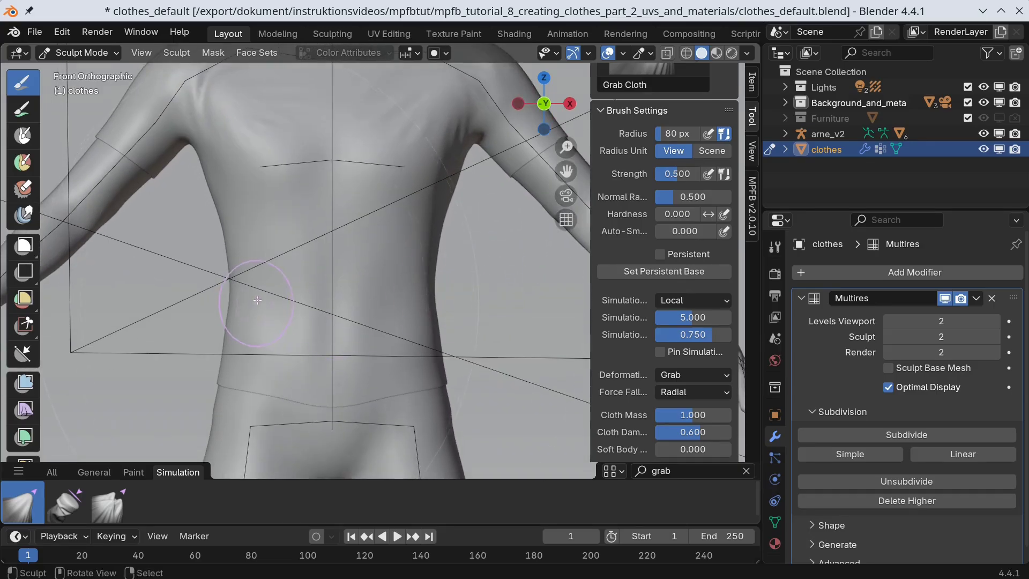
left_click_drag(289, 346, 253, 292)
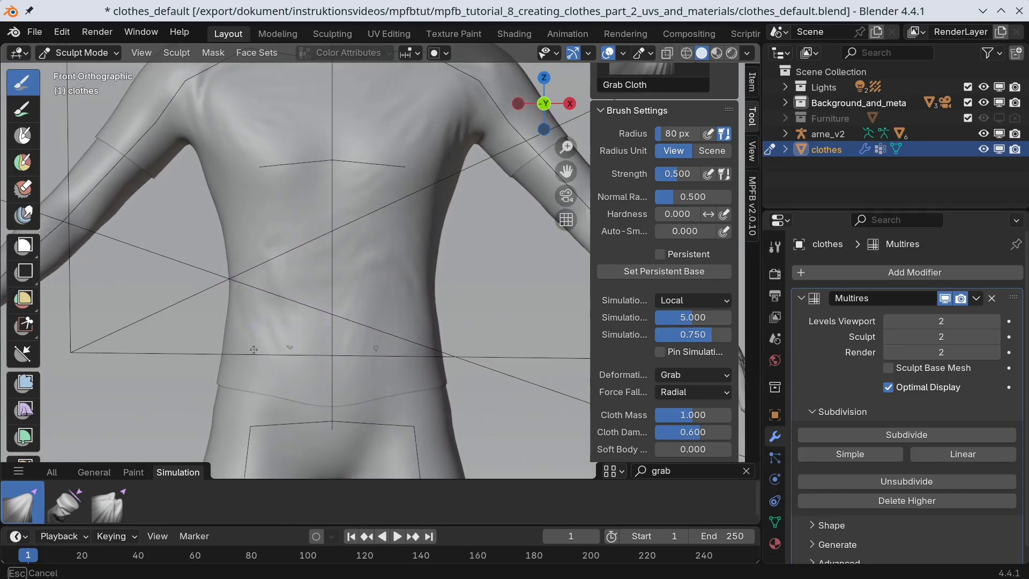
left_click_drag(270, 177, 245, 187)
scroll(464, 221, "down", 2)
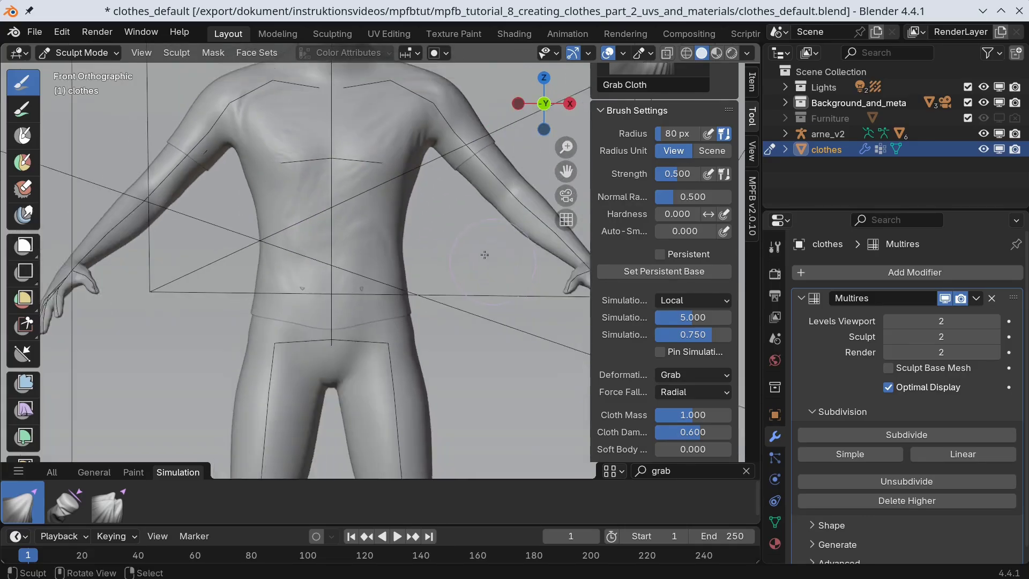
- Add more Grab Cloth folds down the middle of the chest and along the lower front near the hem
scroll(482, 246, "up", 1)
middle_click_drag(336, 136, 329, 190, "shift")
left_click_drag(323, 165, 318, 129)
middle_click_drag(461, 360, 477, 298, "shift")
scroll(478, 298, "up", 1)
left_click_drag(393, 378, 358, 384)
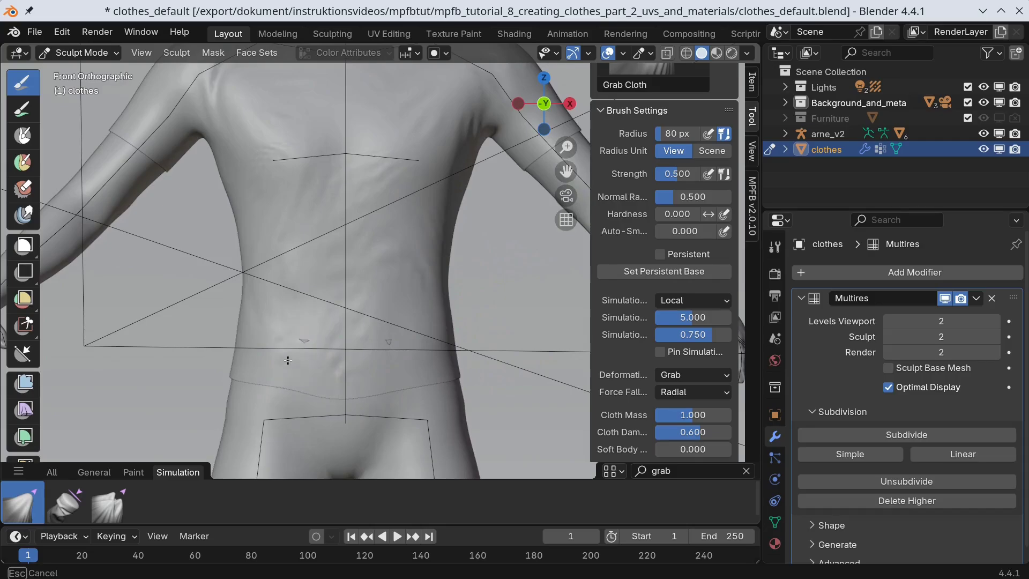
left_click_drag(288, 360, 288, 369)
- Pull cloth folds into both sleeves of the shirt with Grab Cloth
middle_click_drag(503, 269, 504, 390, "shift")
left_click_drag(152, 208, 139, 230)
left_click_drag(515, 220, 549, 250)
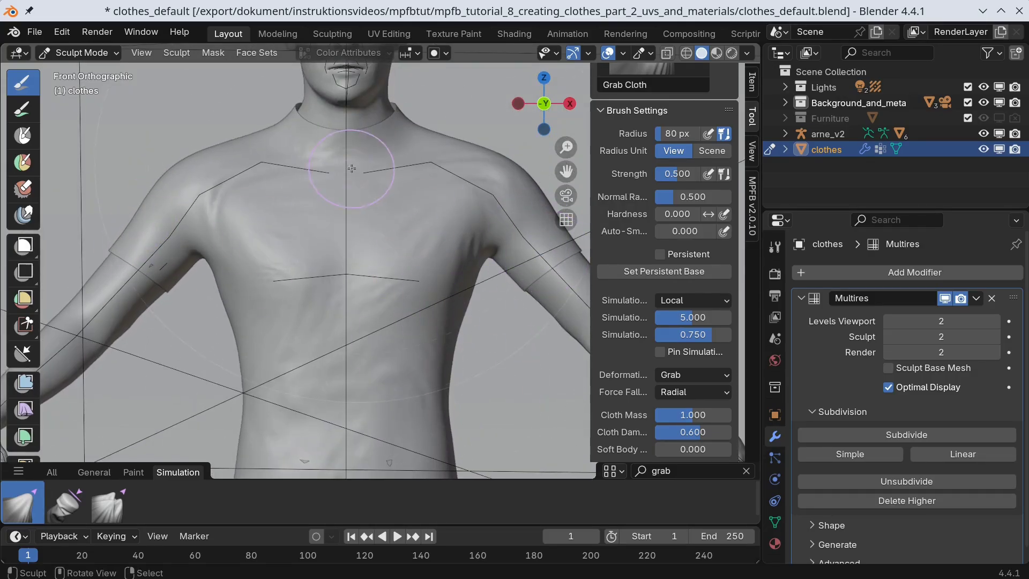
- Search the general brush assets for "strip" and choose the Clay Strips brush
middle_click_drag(523, 356, 498, 301, "shift")
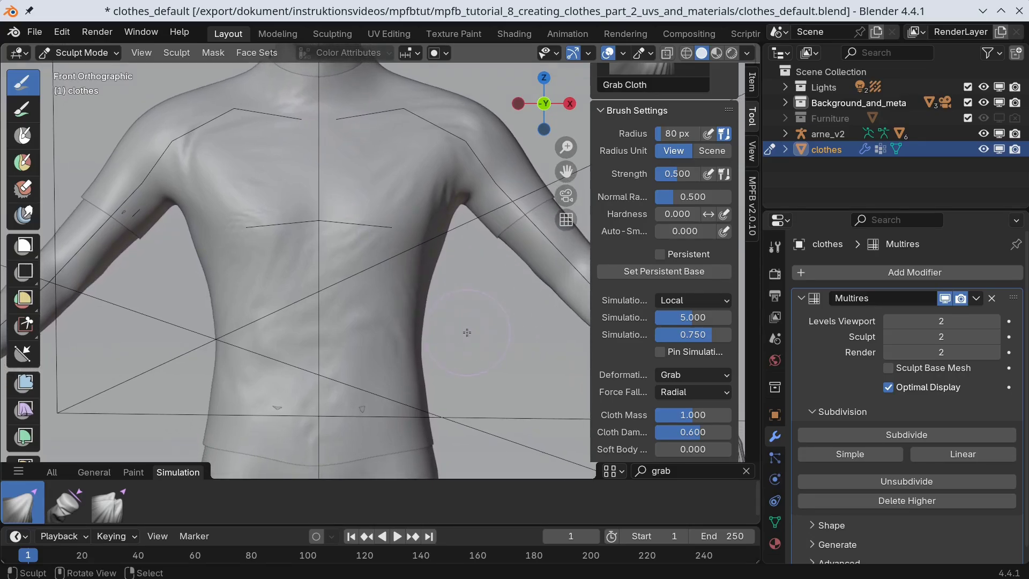
left_click(691, 470)
type("strip")
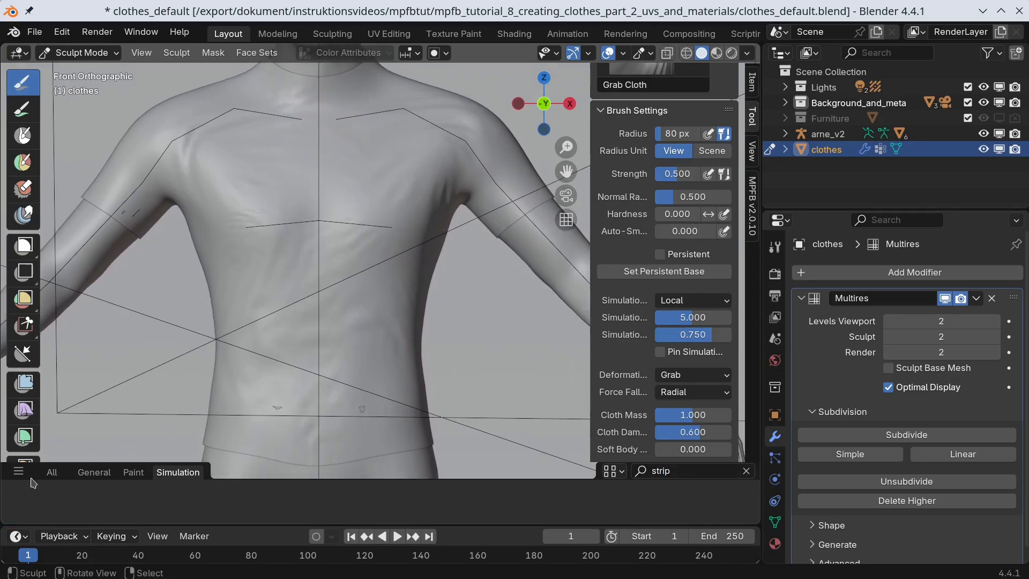
left_click(93, 471)
left_click(22, 501)
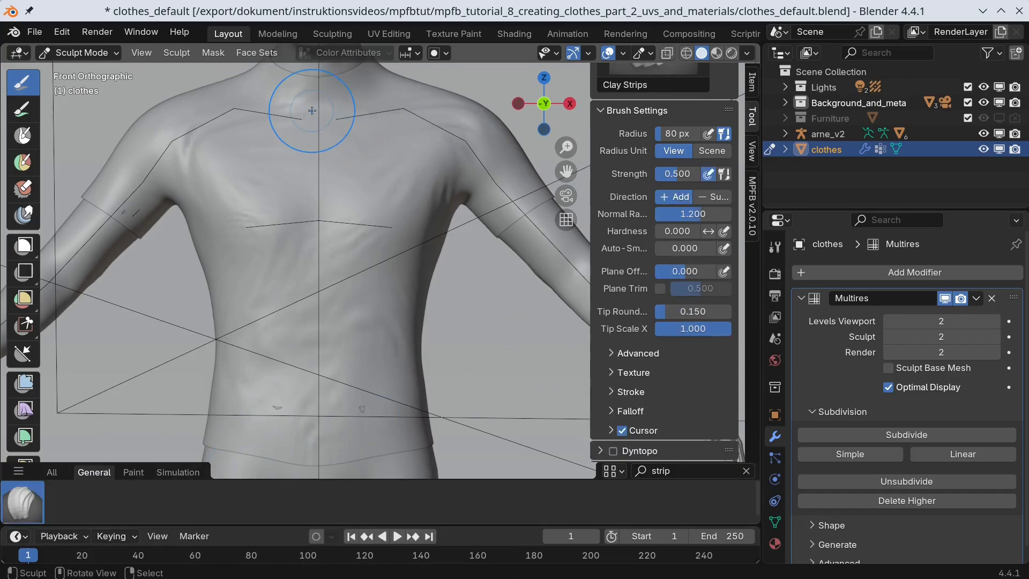
- Set the Clay Strips brush's radius to 20 px and its strength to 0.4
left_click(680, 134)
type("20")
key("Return")
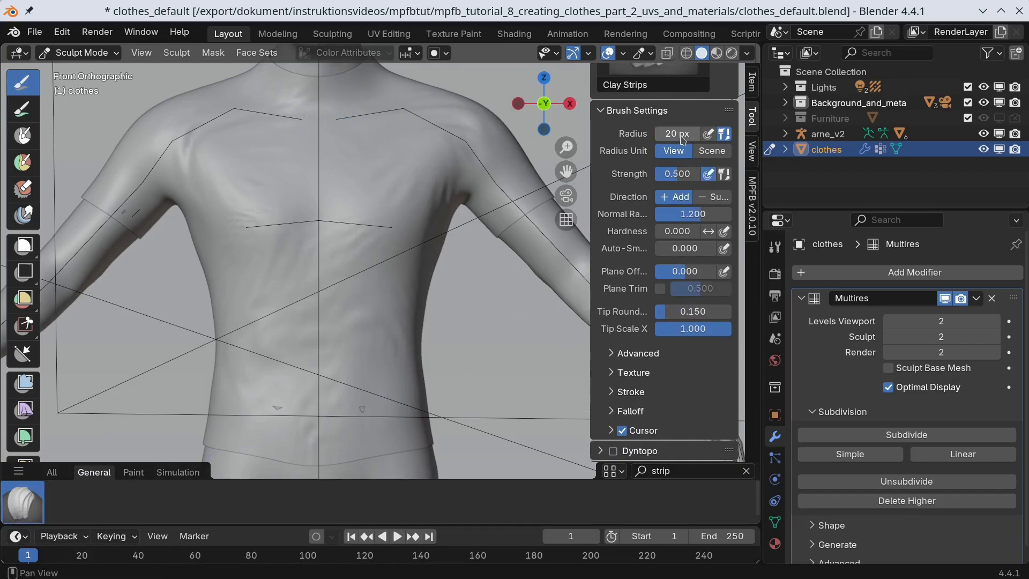
left_click(694, 172)
type("0.3")
key("BackSpace")
type("4")
key("Return")
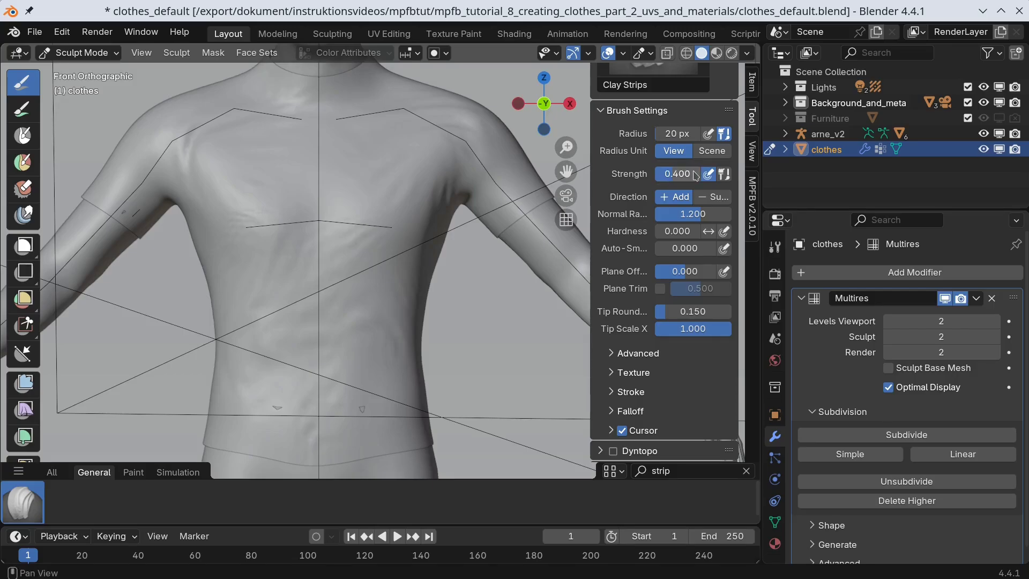
- Sculpt a raised strip down the centre of the shirt's front from the collar to the hem with Clay Strips
left_click_drag(320, 80, 318, 92)
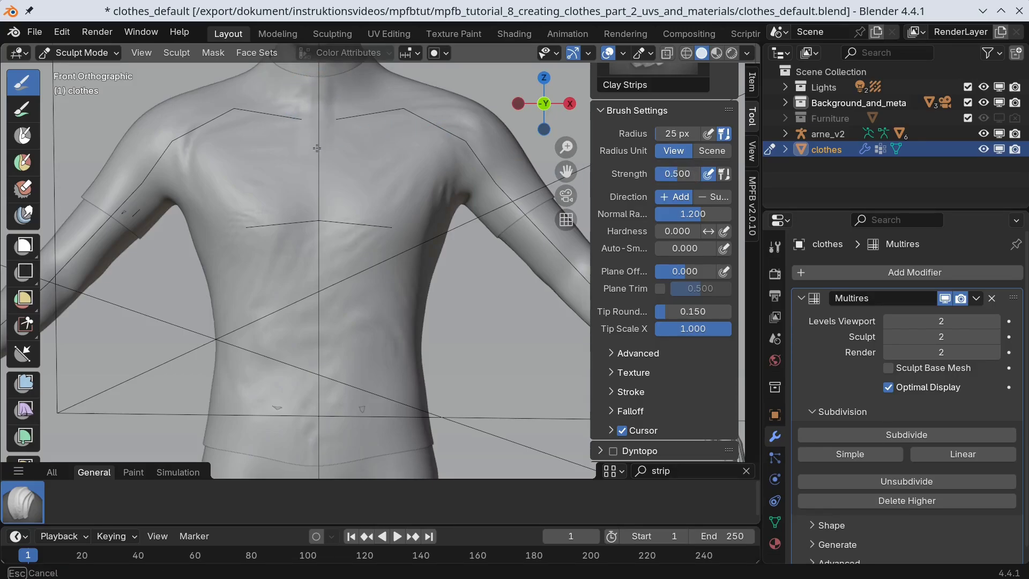
left_click_drag(317, 148, 317, 483)
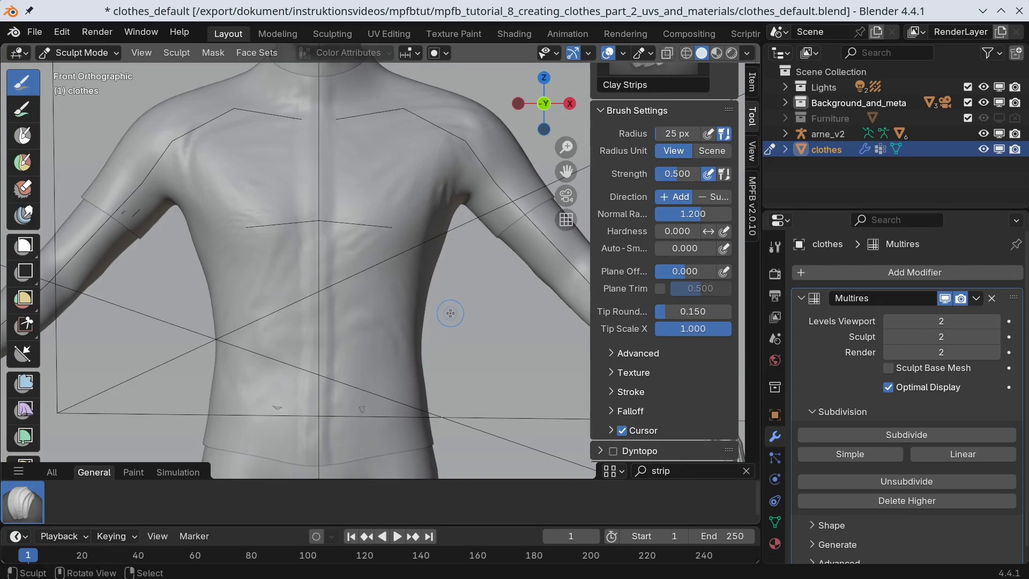
- Choose the Smooth brush and soften the raised strip along the centre front from the collar to the hem
left_click(692, 471)
type("smoth")
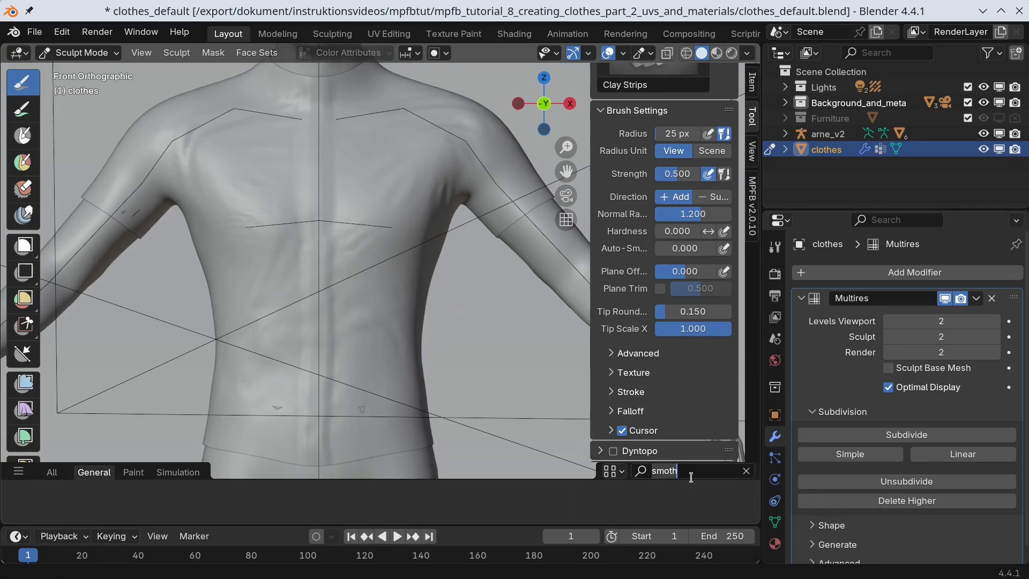
type("o")
left_click(23, 502)
left_click_drag(311, 103, 303, 216)
left_click_drag(306, 351, 320, 453)
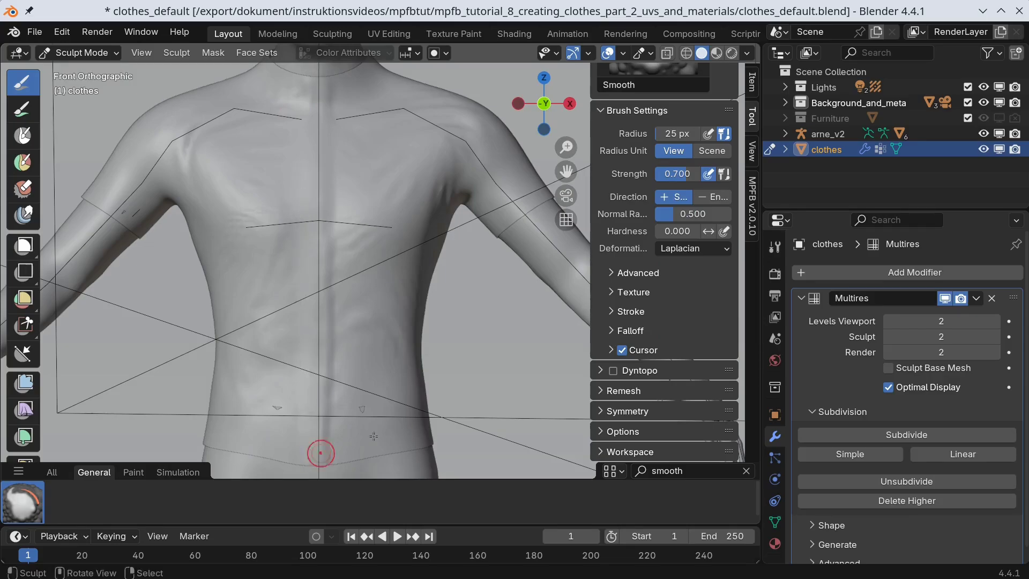
- Search the simulation brush assets for "gra" and choose the Grab Cloth brush
left_click(690, 471)
type("gra")
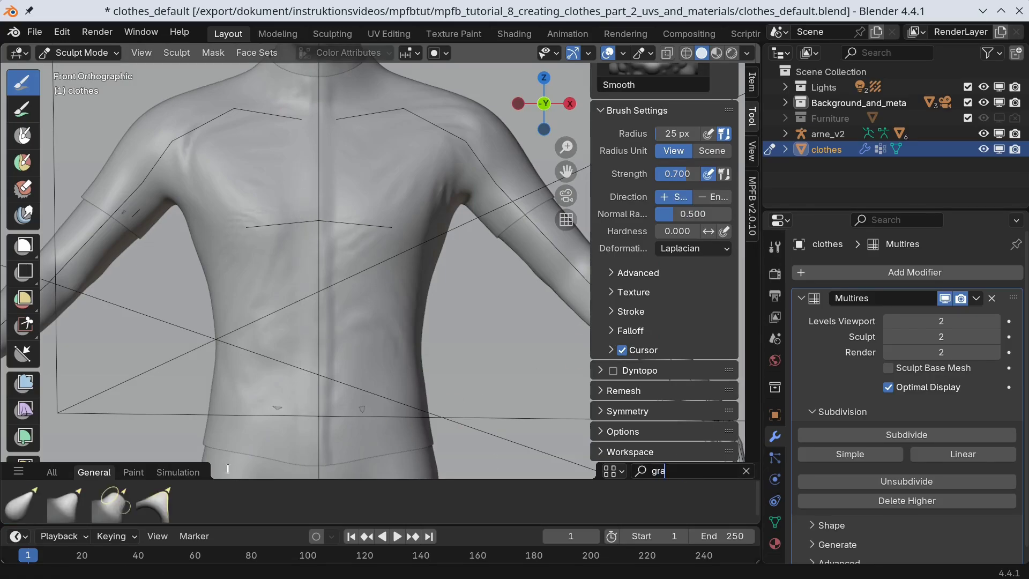
left_click(178, 472)
left_click(22, 502)
- Tug the cloth along the edge of the centre strip from the upper chest to the hem with Grab Cloth
left_click_drag(289, 154, 304, 297)
left_click_drag(305, 390, 306, 448)
left_click(306, 448)
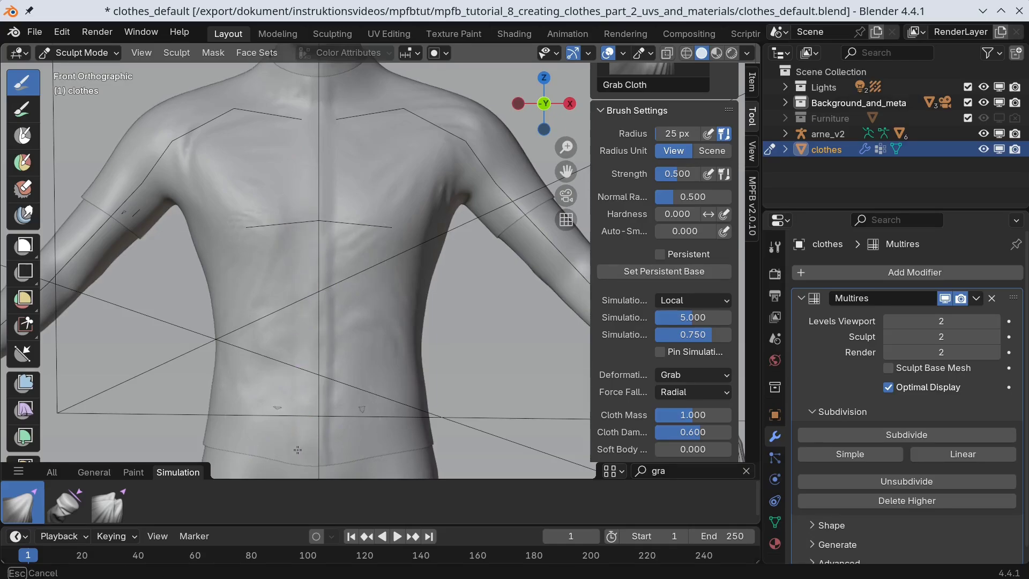
mouse_move(290, 156)
left_mouse_down()
mouse_move(294, 191)
mouse_move(282, 144)
left_mouse_up()
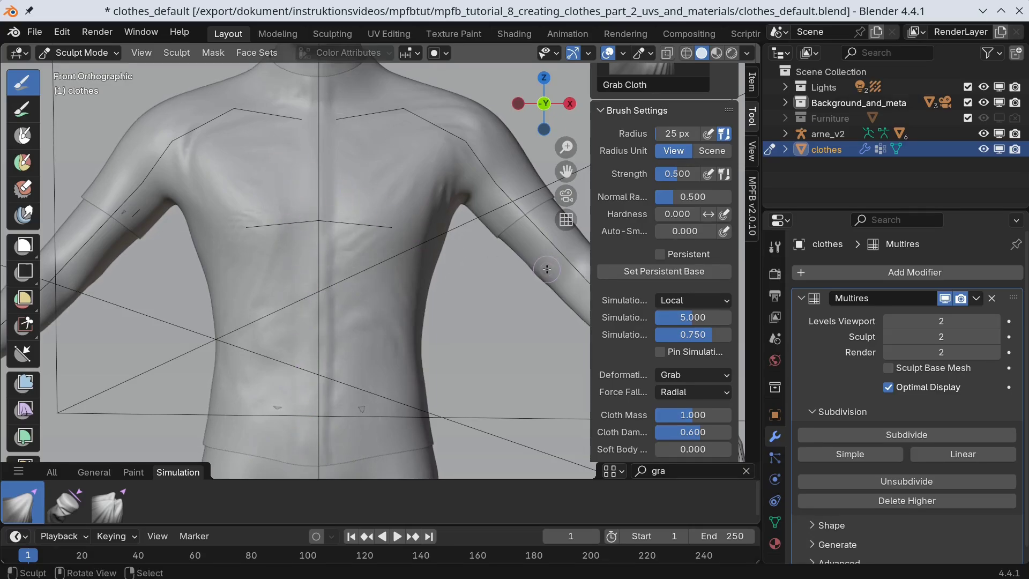
- Subdivide the Multires modifier to level 4 for viewport, sculpt and render
middle_click_drag(296, 228, 198, 261)
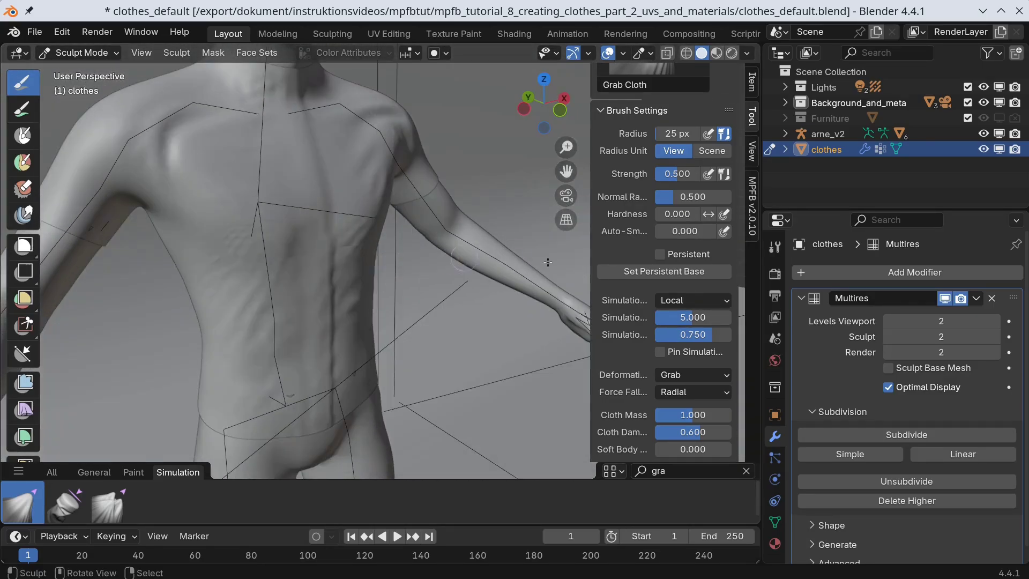
left_click(911, 437)
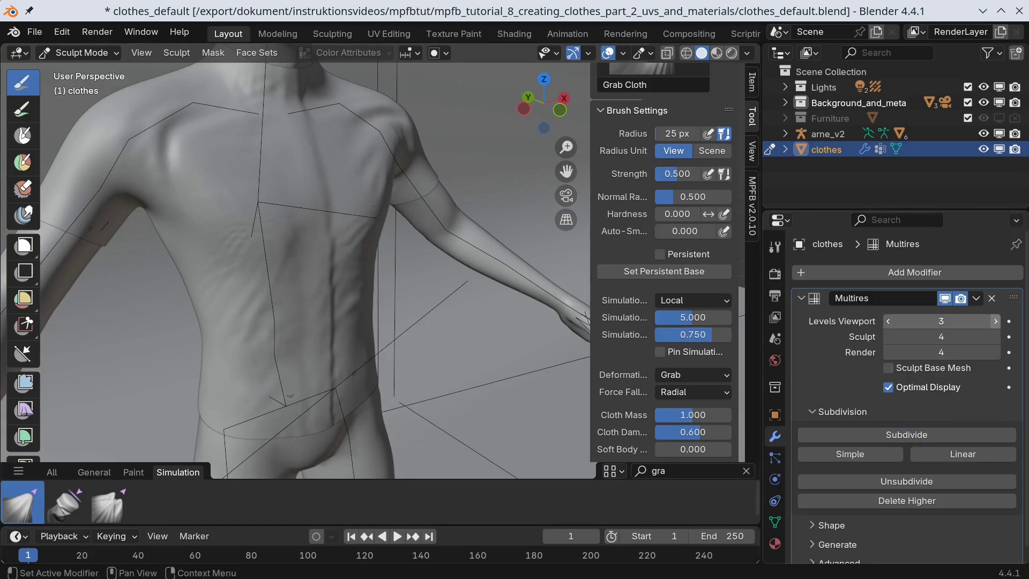
key("KP_1")
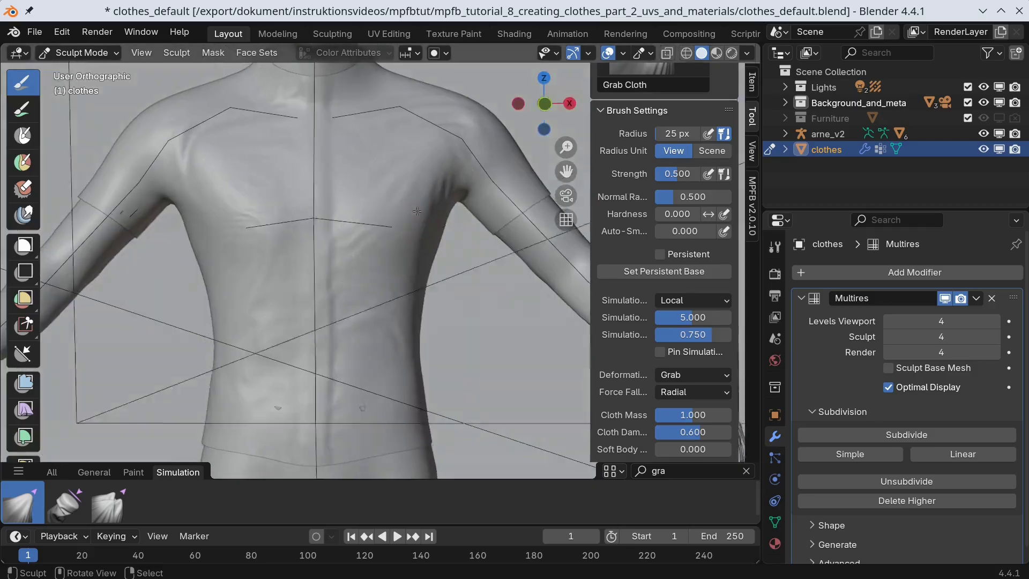
- Search all brush assets for "blob" and choose the Blob brush
left_click(696, 475)
type("blob")
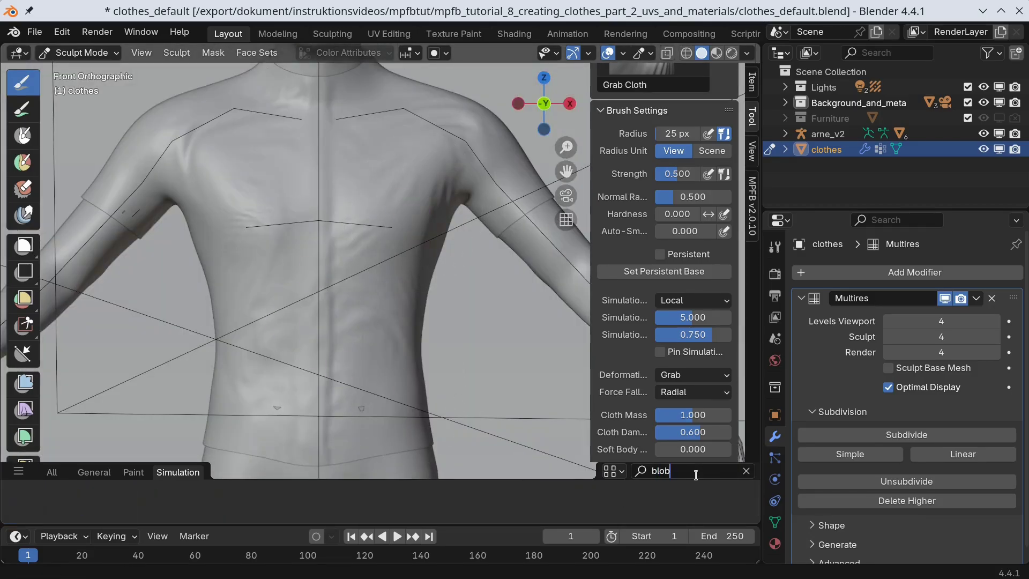
key("Return")
left_click(52, 472)
left_click(23, 502)
- Set the Blob brush's radius to 20 px and its strength to 0.8
scroll(387, 118, "up", 4)
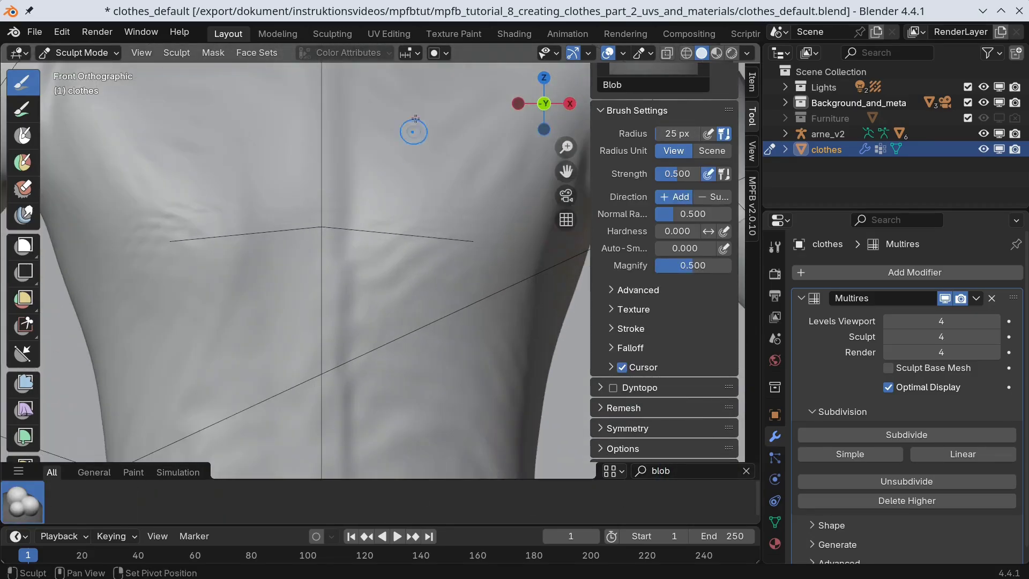
middle_click_drag(413, 131, 453, 408, "shift")
left_click(676, 134)
type("20")
key("Return")
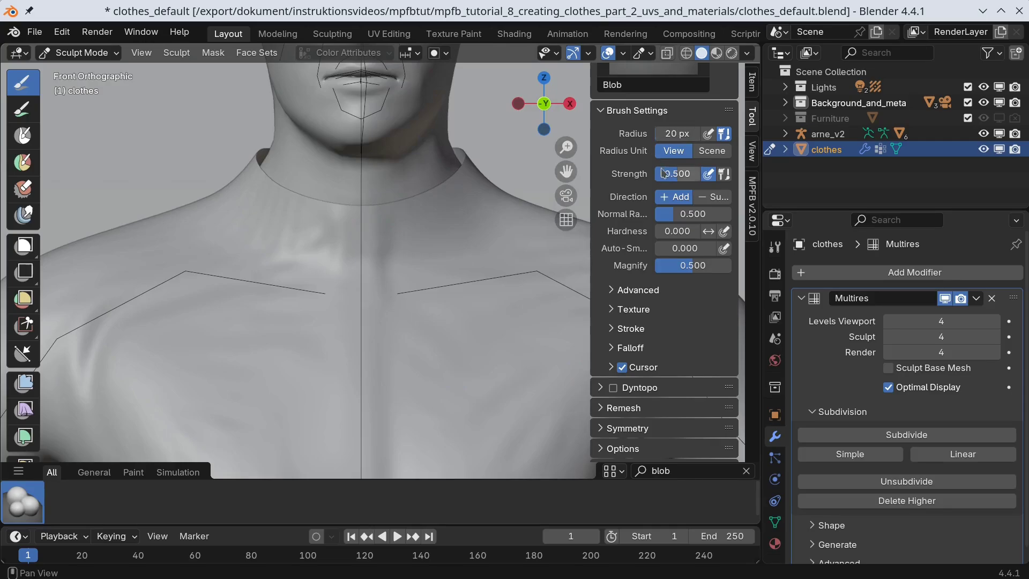
left_click(677, 175)
type("0.8")
key("Return")
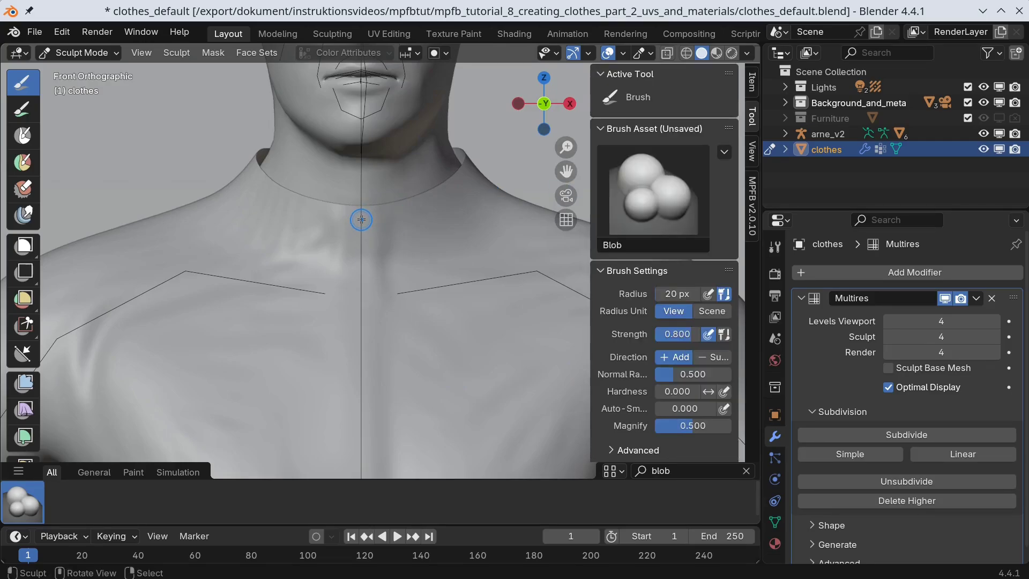
- Sculpt five evenly spaced buttons on the centre strip from the collar to just below the chest with Blob
left_click(359, 218)
left_click(361, 295)
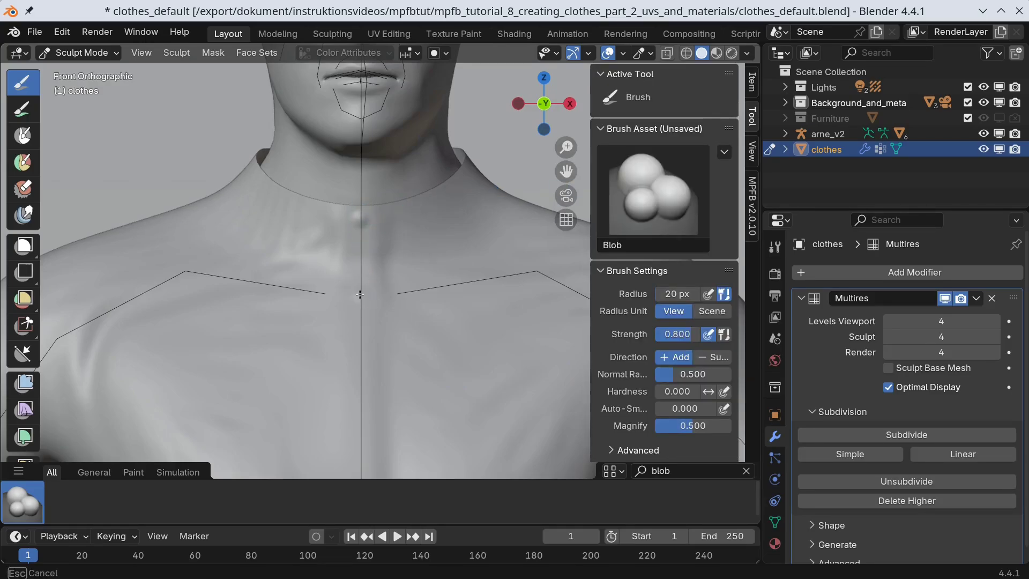
middle_click_drag(435, 378, 444, 260, "shift")
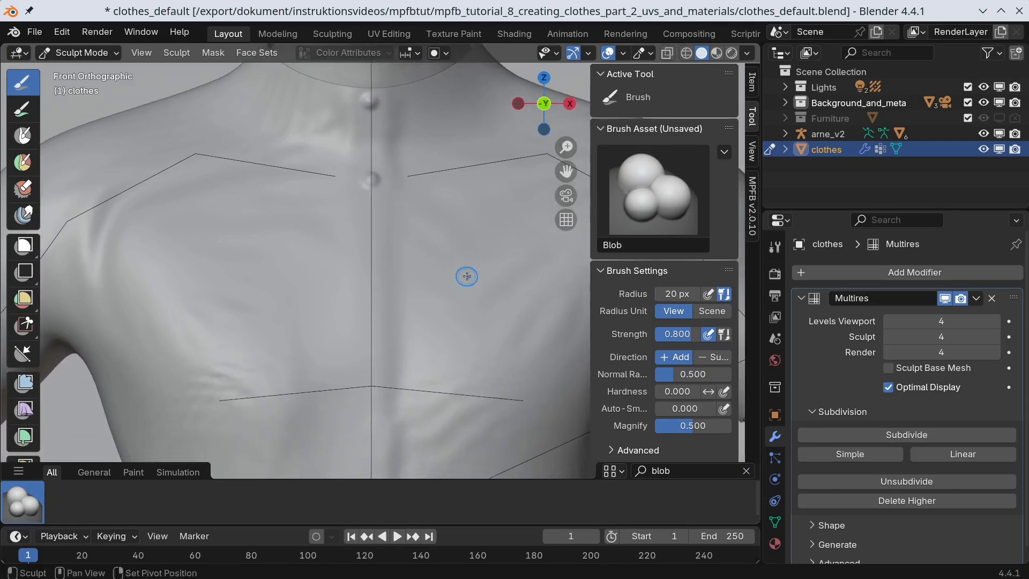
left_click(372, 258)
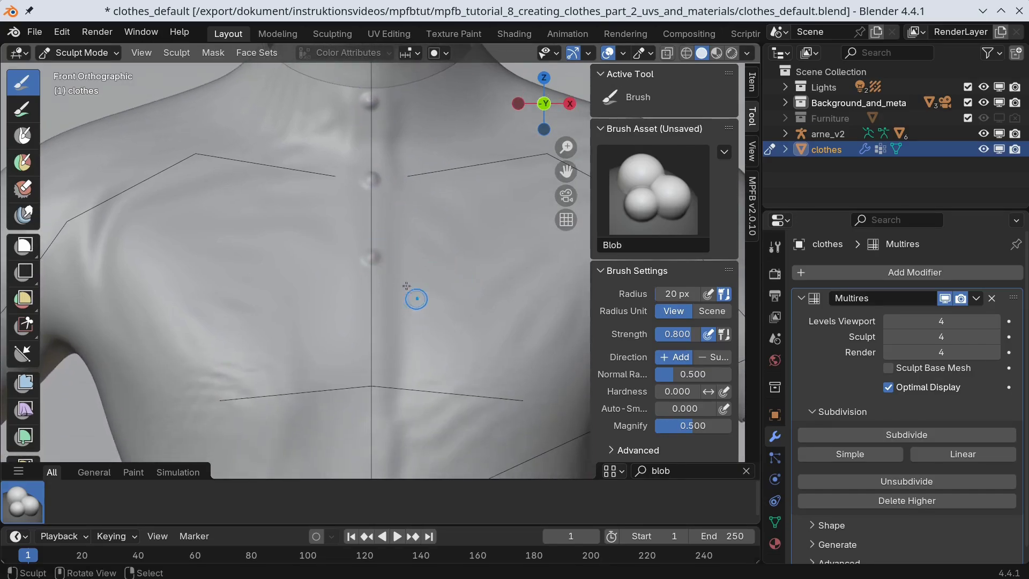
left_click(372, 258)
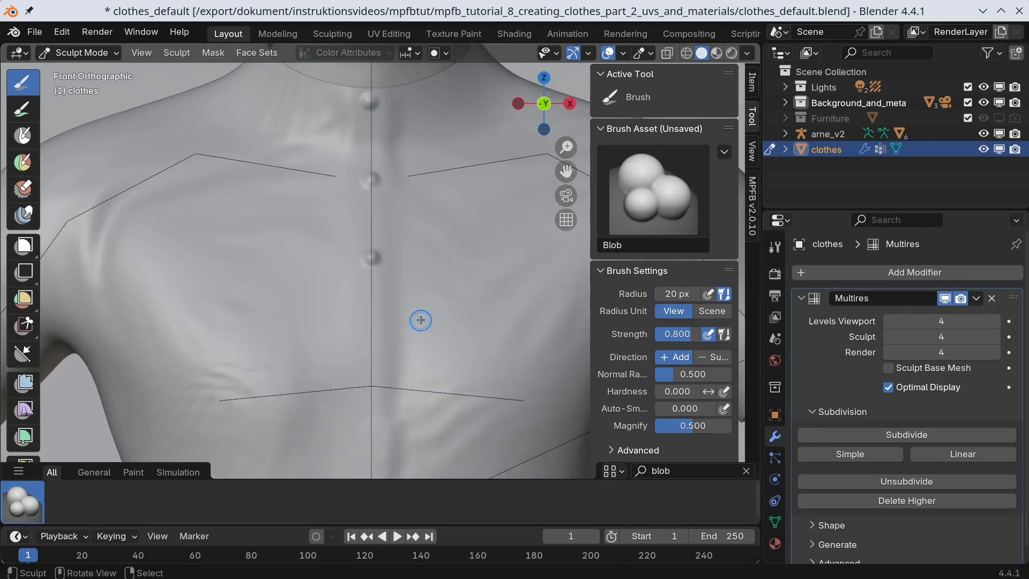
left_click(372, 342)
middle_click_drag(459, 409, 476, 260, "shift")
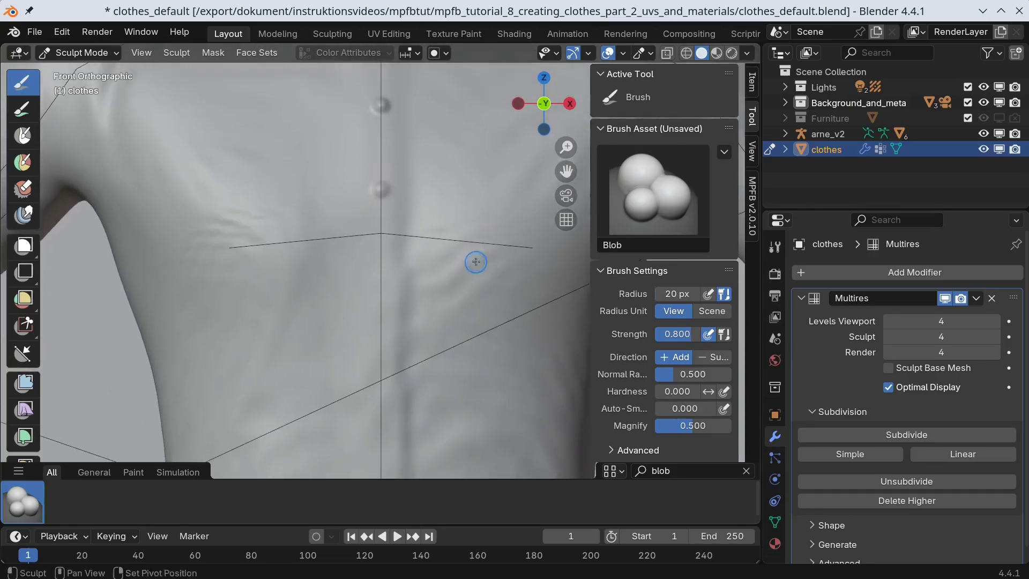
left_click(382, 279)
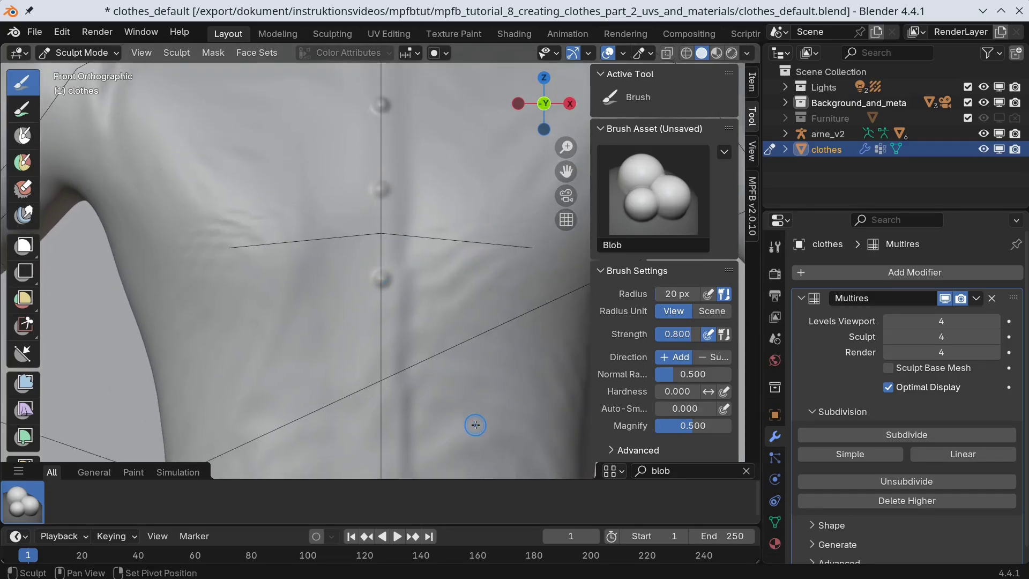
- Continue the row of Blob buttons with five more, evenly spaced down the centre strip to the hem
middle_click_drag(476, 425, 487, 289, "shift")
middle_click_drag(423, 239, 423, 294, "shift")
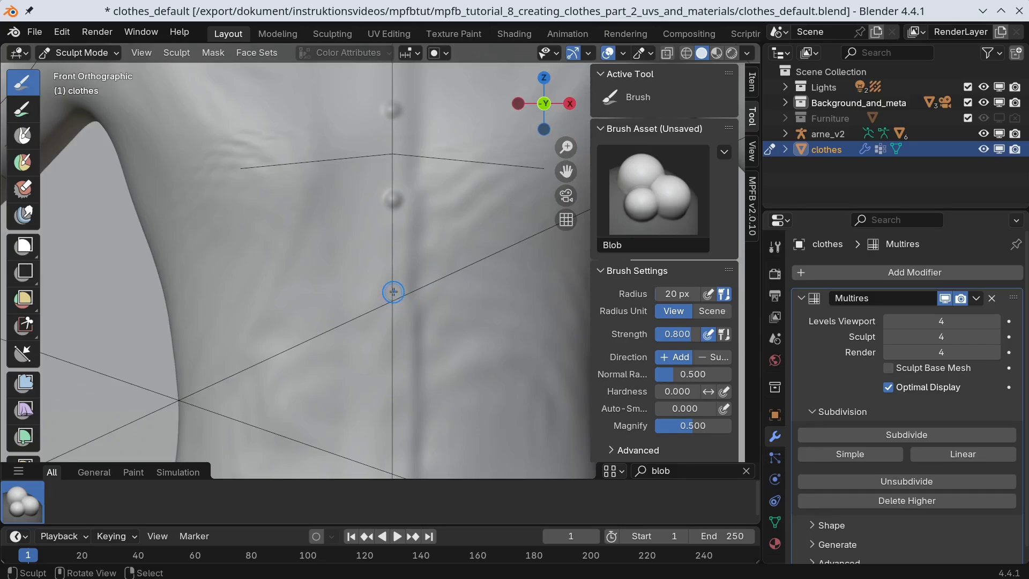
left_click_drag(393, 292, 395, 288)
middle_click_drag(390, 371, 397, 298, "shift")
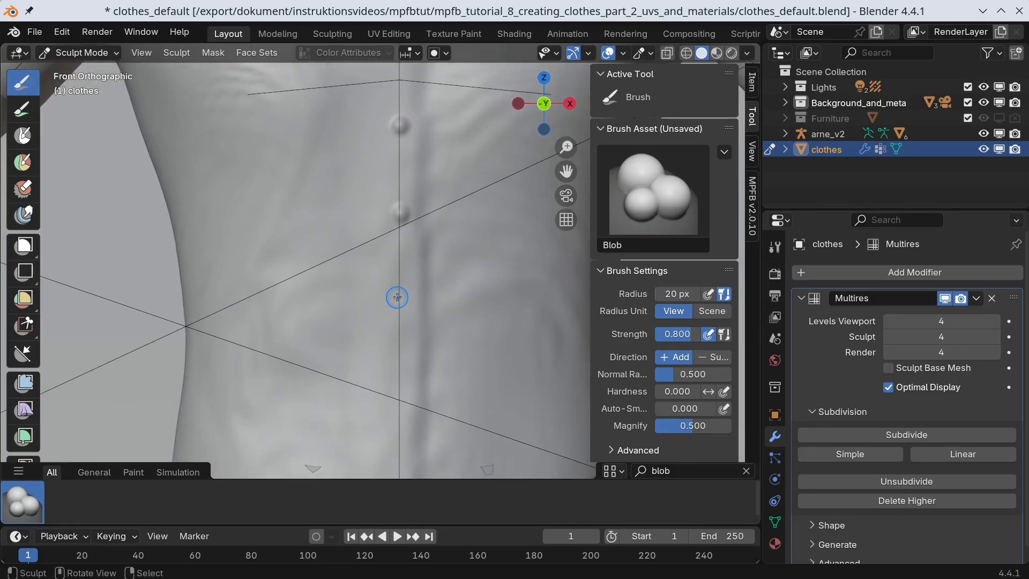
left_click_drag(399, 297, 399, 298)
middle_click_drag(399, 298, 402, 263, "shift")
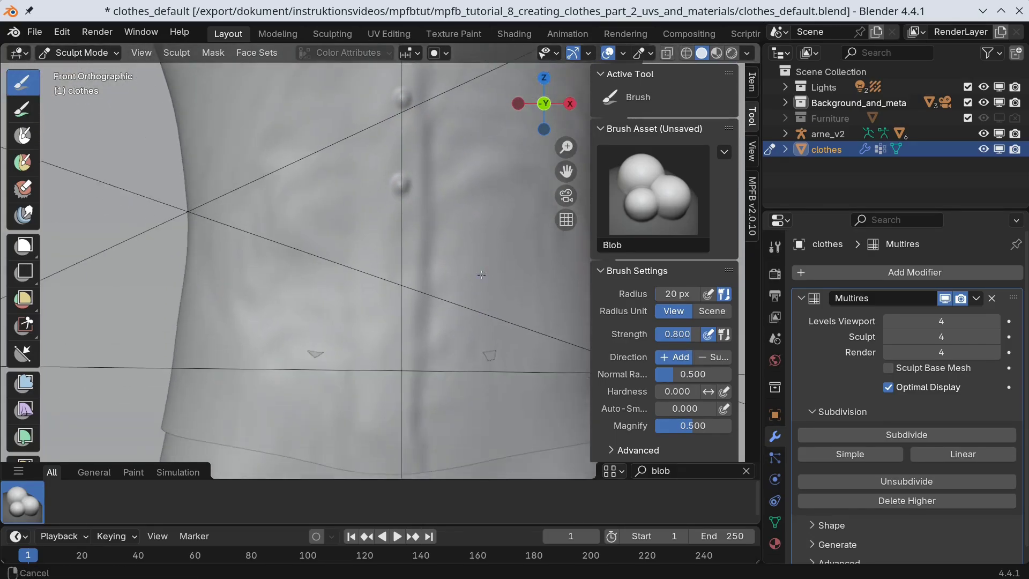
left_click_drag(400, 268, 400, 269)
left_click_drag(395, 352, 395, 353)
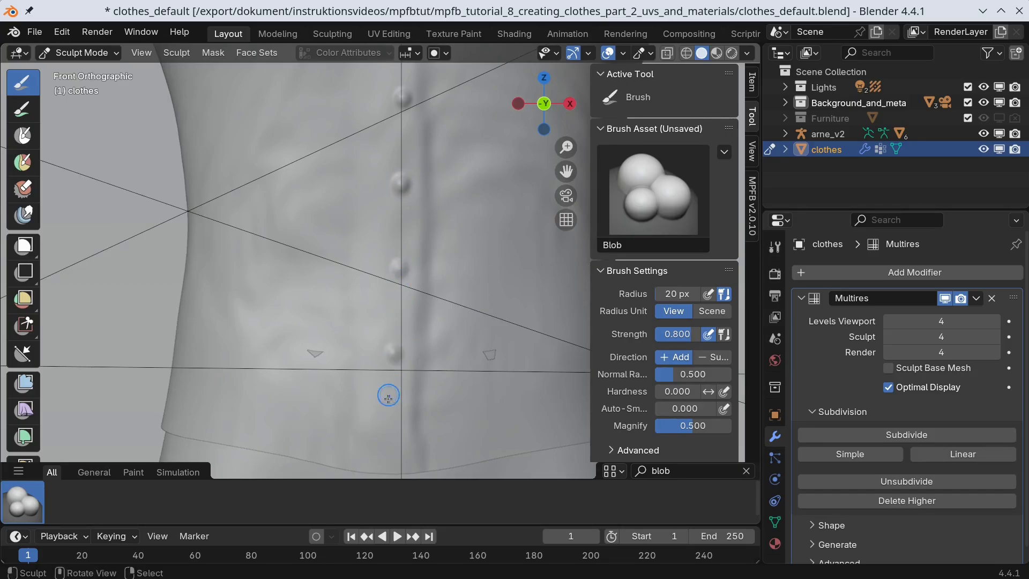
left_click_drag(391, 432, 393, 431)
- Switch the shirt to Object Mode and set the Multires modifier's viewport level to 0
scroll(420, 424, "down", 3)
mouse_move(504, 407)
middle_mouse_down("shift")
mouse_move(479, 476)
mouse_move(474, 421)
middle_mouse_up("shift")
mouse_move(405, 216)
middle_mouse_down()
mouse_move(445, 220)
mouse_move(506, 321)
mouse_move(332, 311)
mouse_move(343, 316)
mouse_move(326, 331)
middle_mouse_up()
key("KP_0")
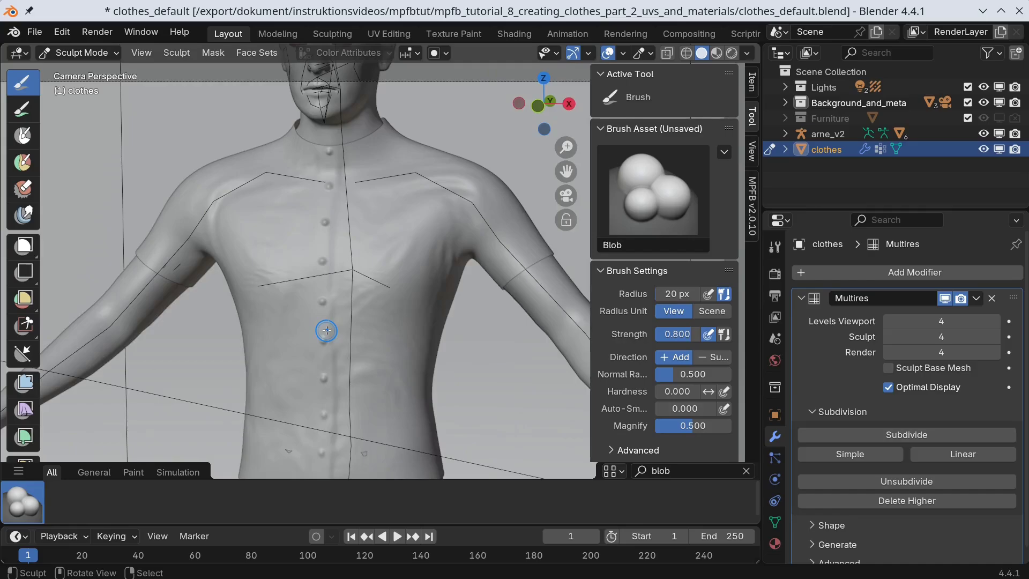
left_click(81, 52)
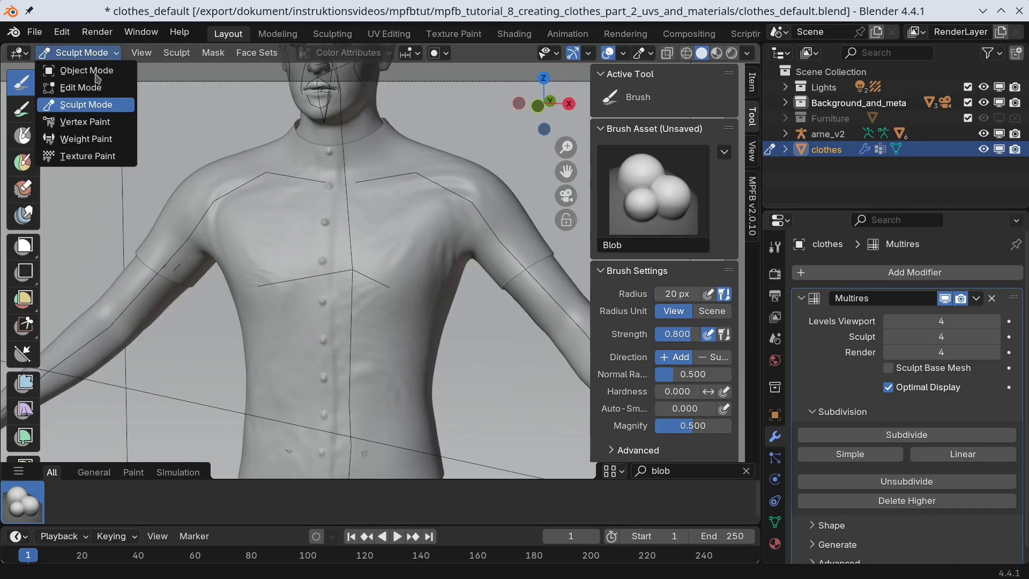
left_click(98, 75)
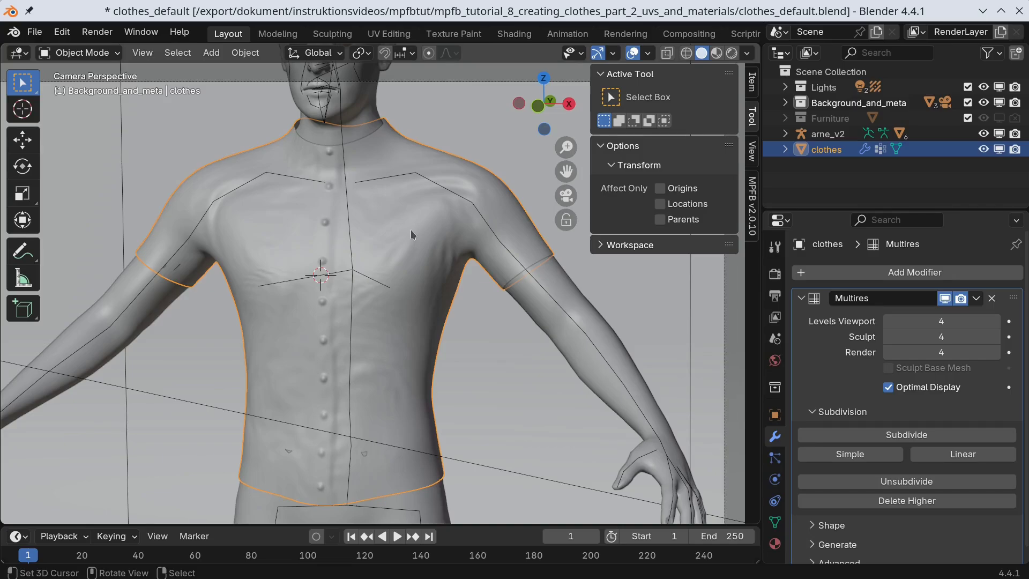
left_click(891, 323)
left_click(890, 323)
left_click(890, 323)
left_click(890, 323)
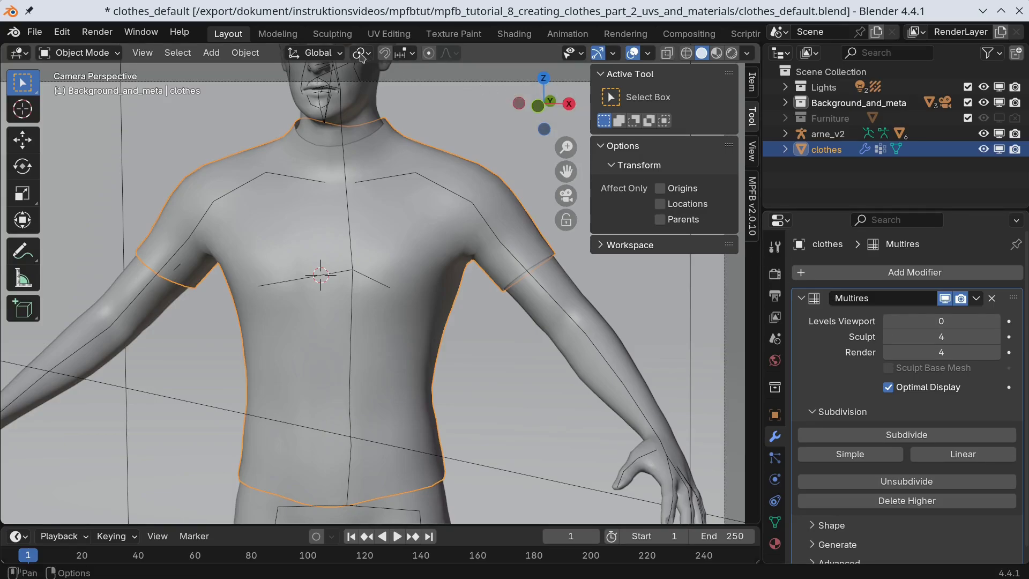
- Select the Normalmap Texture node in the shirt material's shader nodes as the bake target
left_click(514, 34)
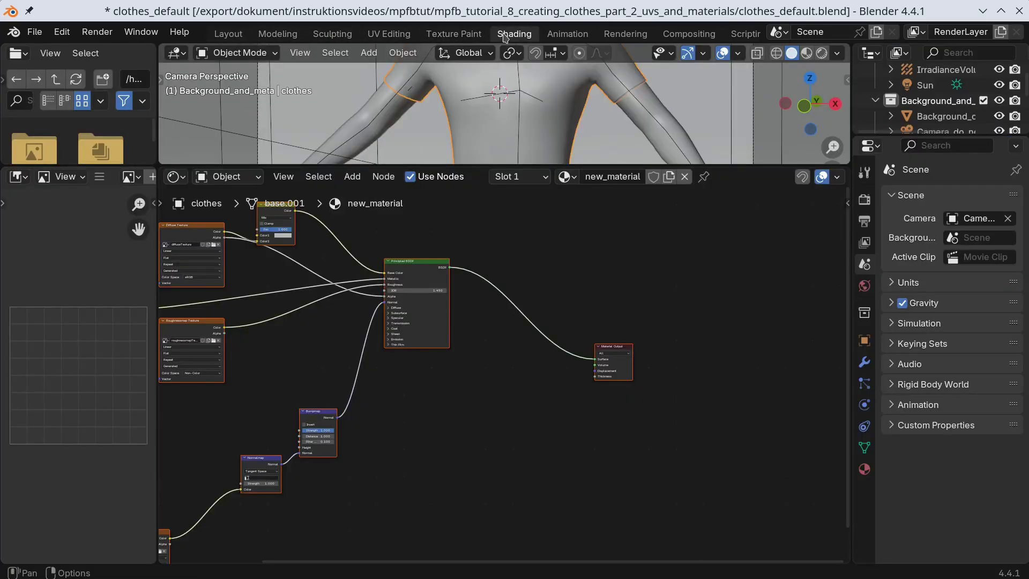
middle_click_drag(364, 412, 706, 293, "shift")
scroll(636, 381, "up", 9)
scroll(635, 384, "up", 2)
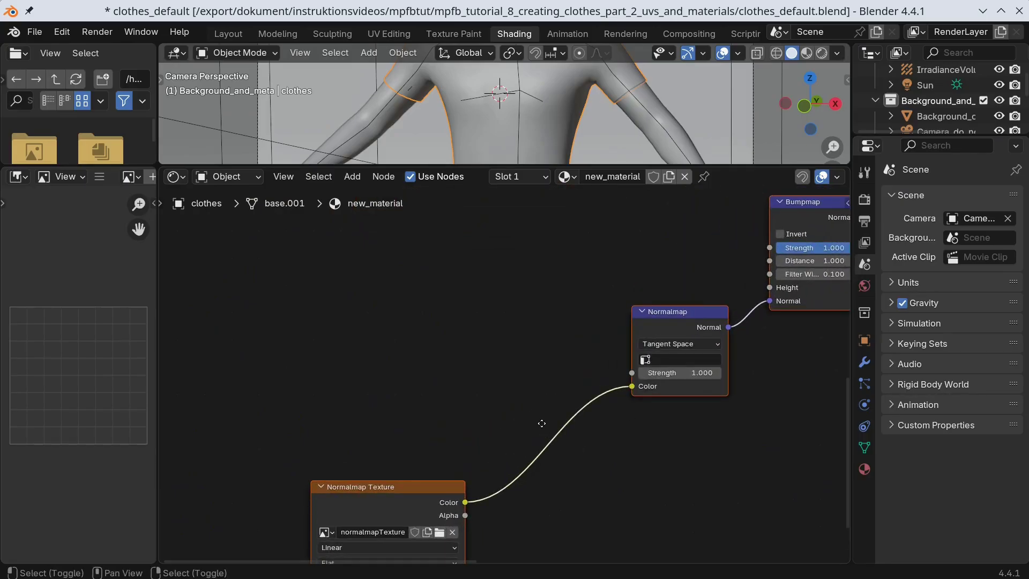
middle_click_drag(541, 423, 574, 219, "shift")
left_click(413, 297)
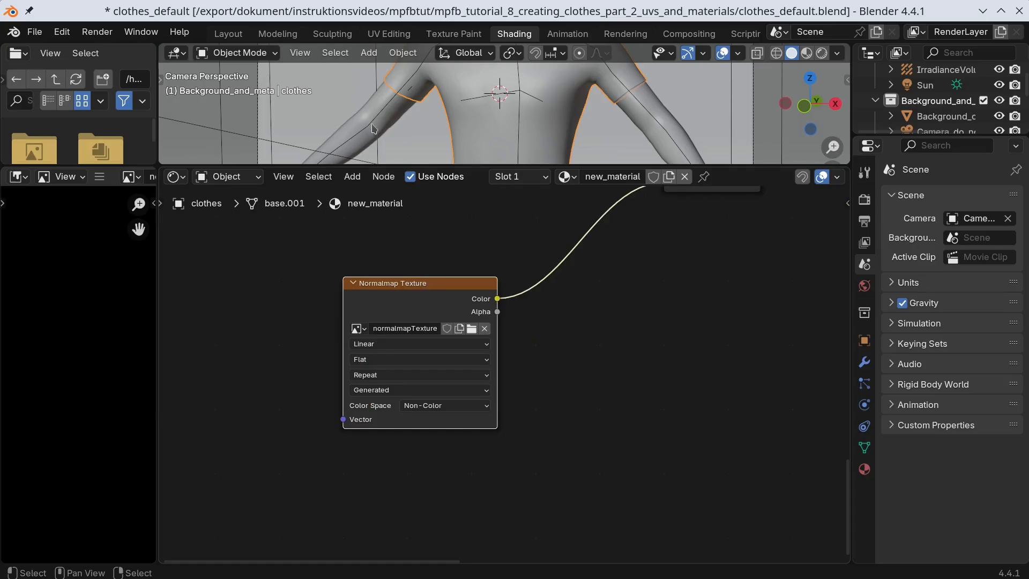
- Enable Bake from Multires in the render bake settings, with Normals as the bake type
left_click(229, 33)
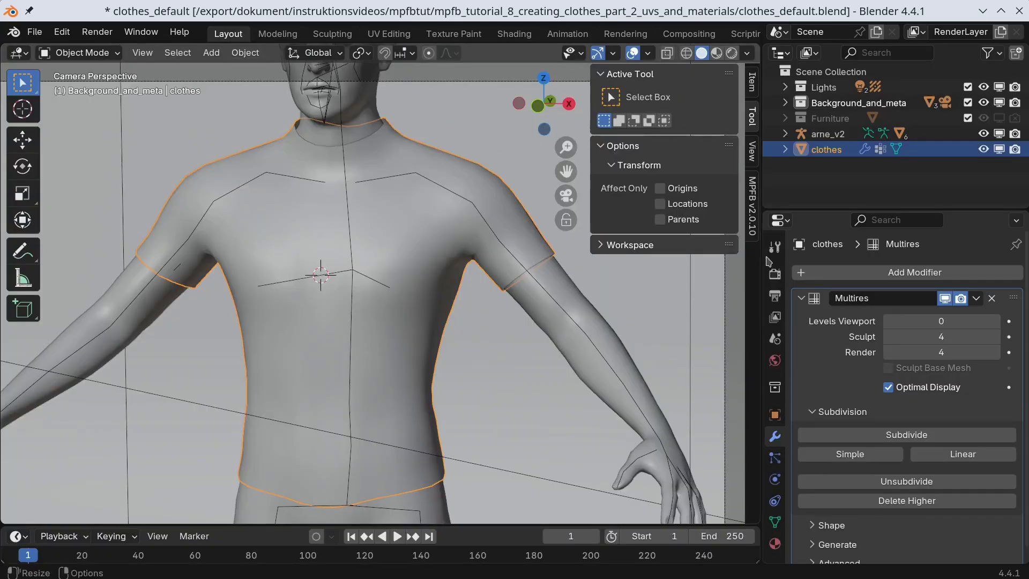
left_click(774, 275)
scroll(859, 343, "down", 15)
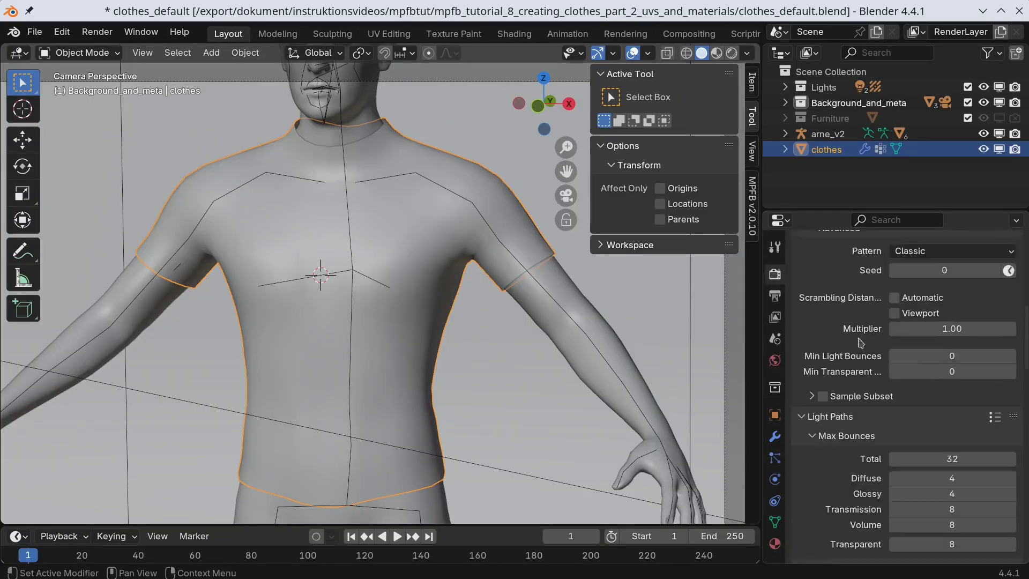
scroll(859, 343, "down", 12)
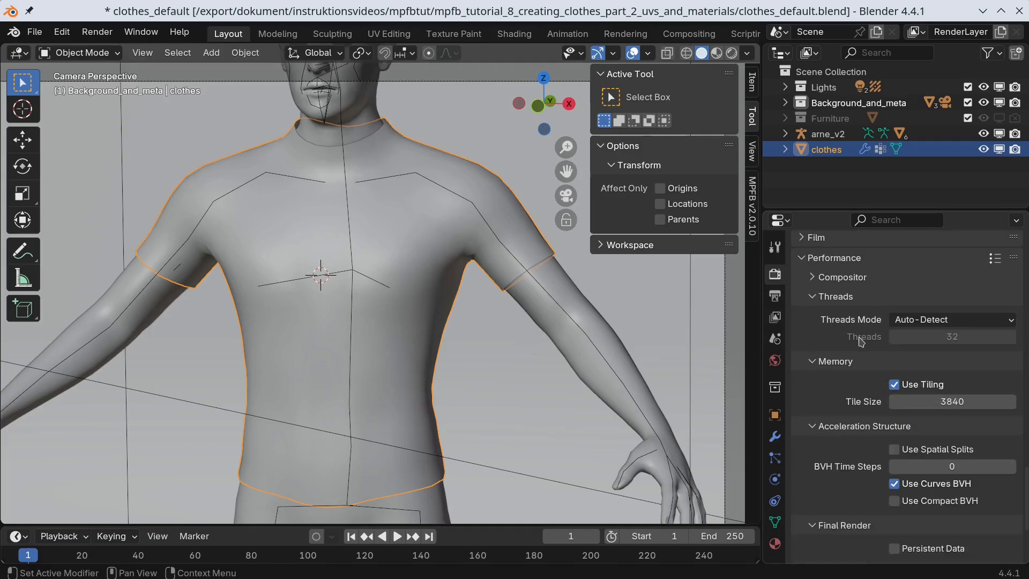
left_click(809, 492)
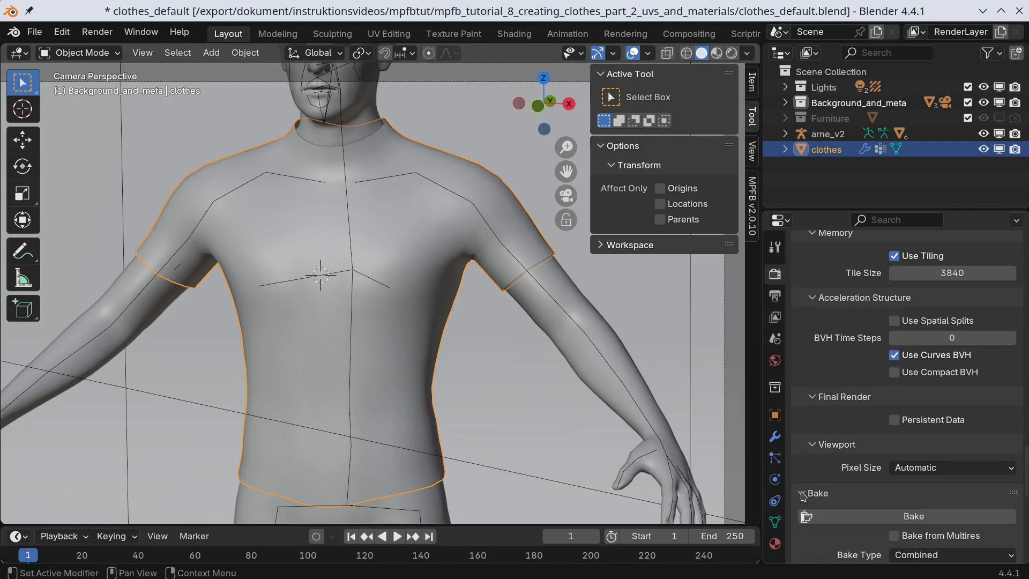
scroll(852, 423, "down", 8)
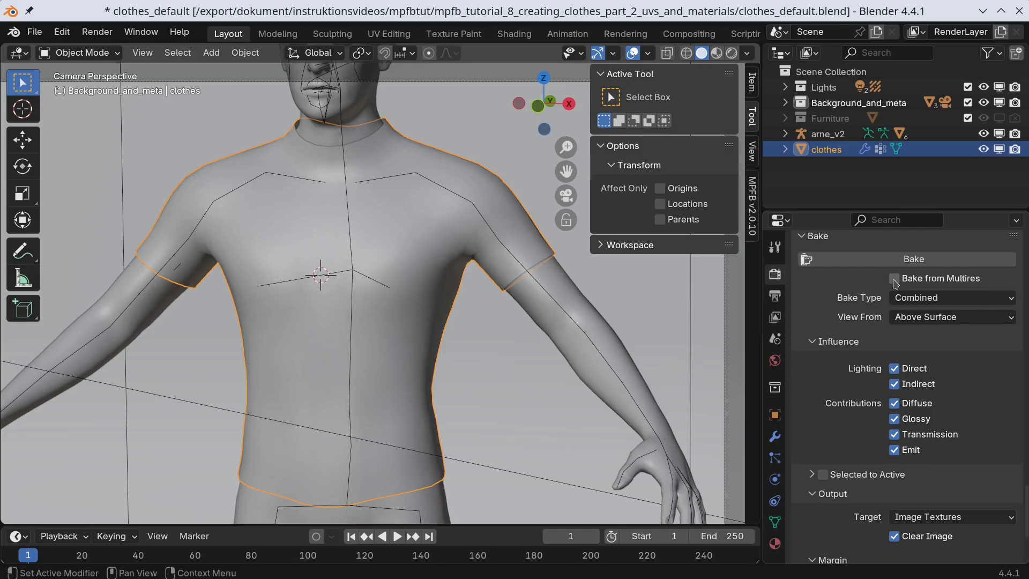
left_click(894, 278)
scroll(898, 282, "up", 3)
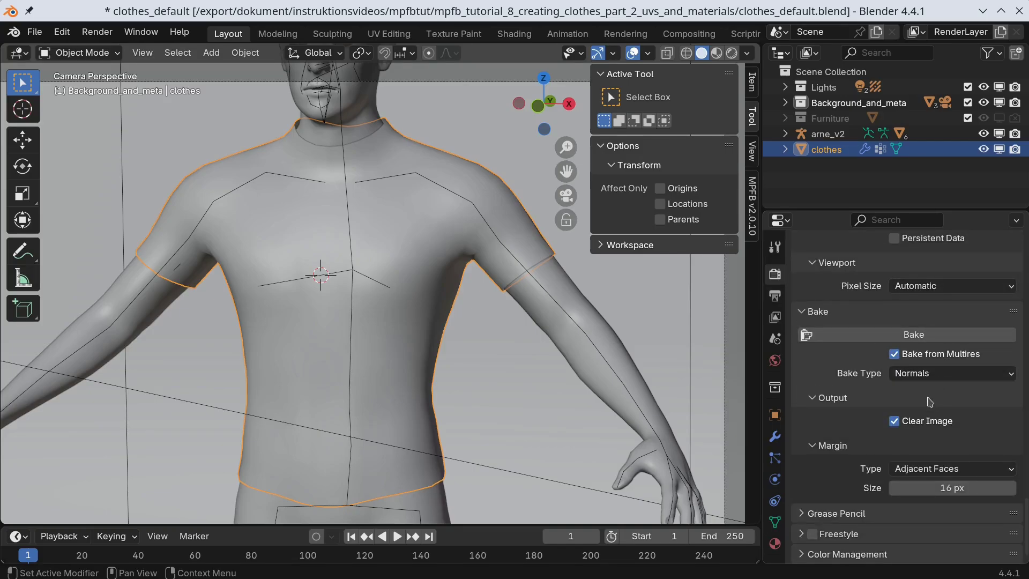
- Bake the Multires normals into the normal map texture and show it in the Texture Paint workspace
left_click(875, 337)
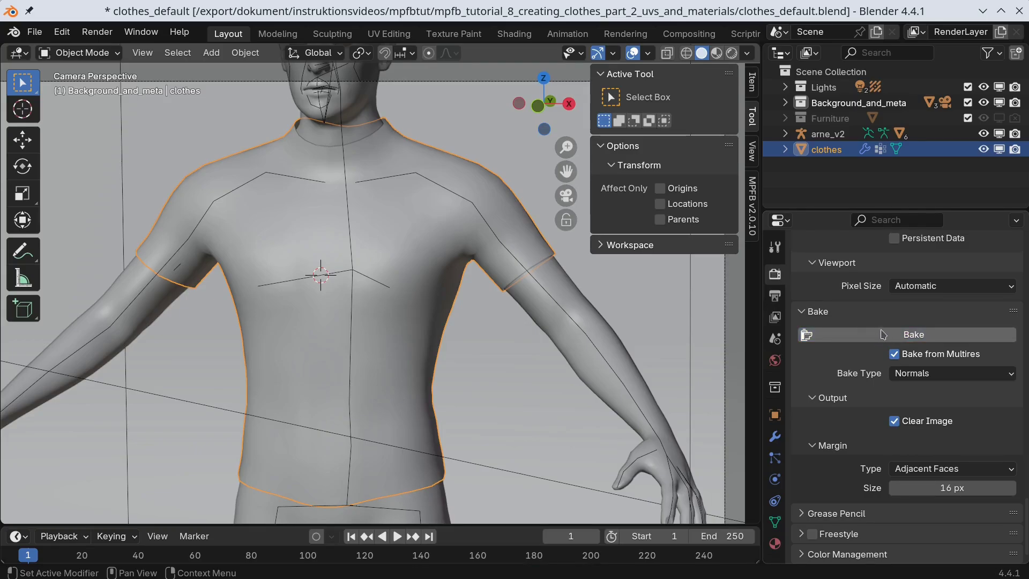
left_click(457, 38)
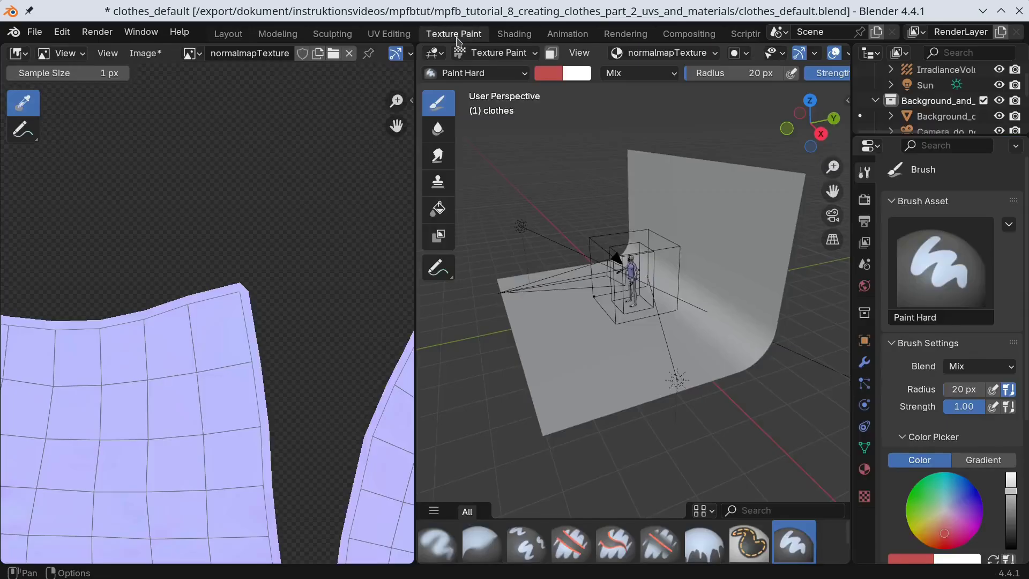
- Inspect the baked normal map over the shirt's UV islands, and delete the Multires modifier from the clothes object
scroll(230, 325, "down", 5)
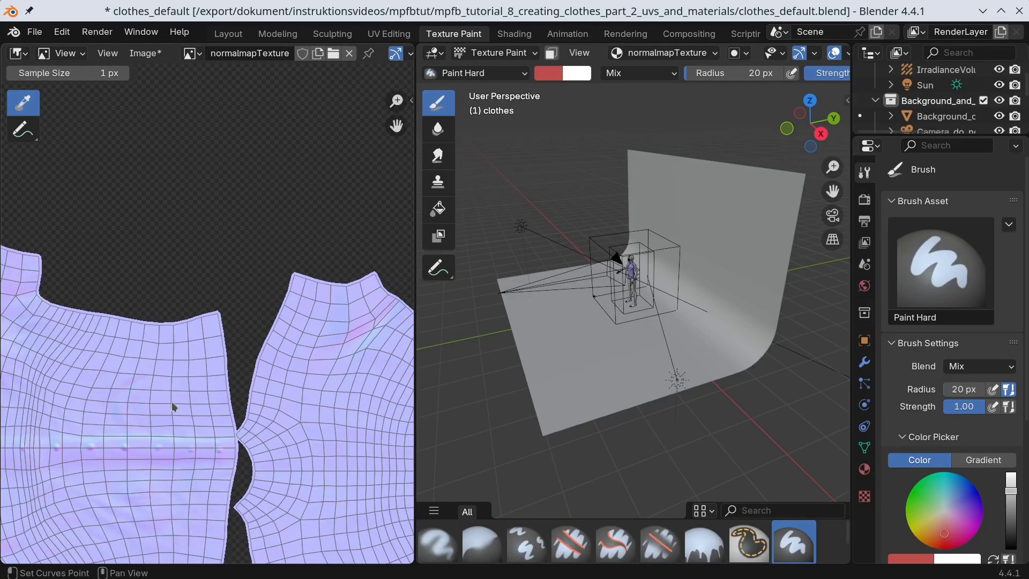
middle_click_drag(239, 352, 400, 217, "shift")
scroll(324, 274, "up", 1)
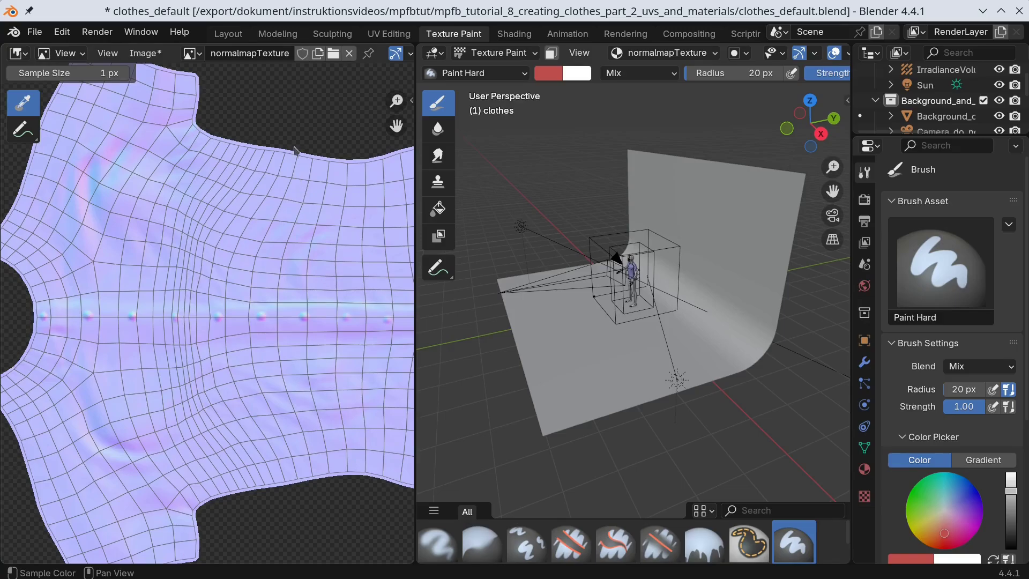
left_click(229, 33)
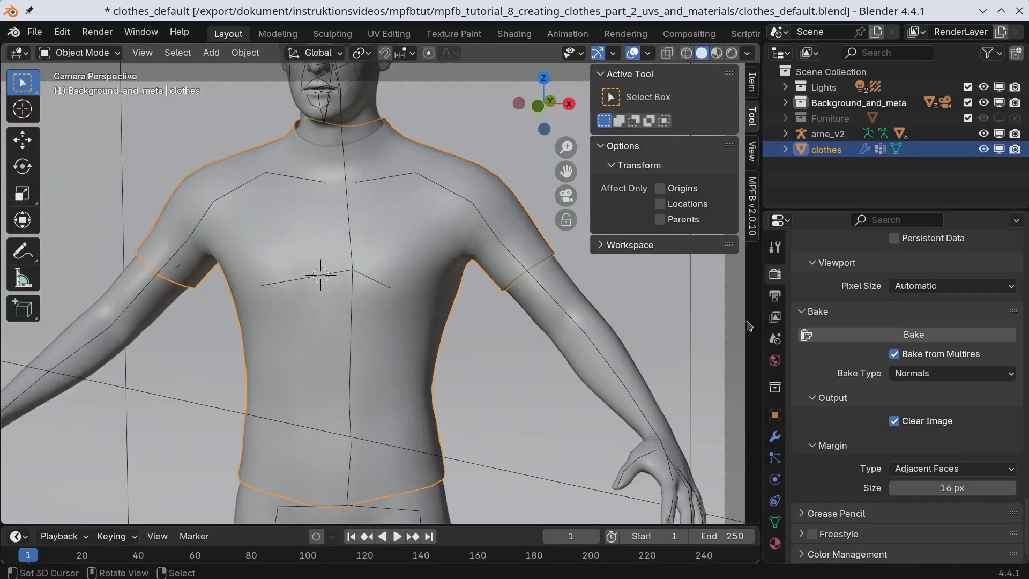
left_click(775, 436)
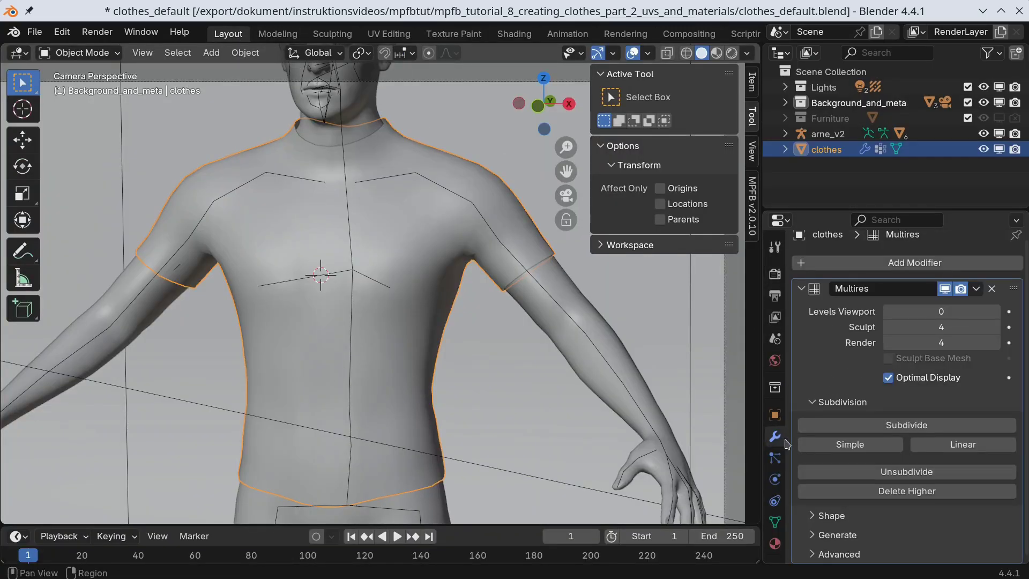
left_click(992, 290)
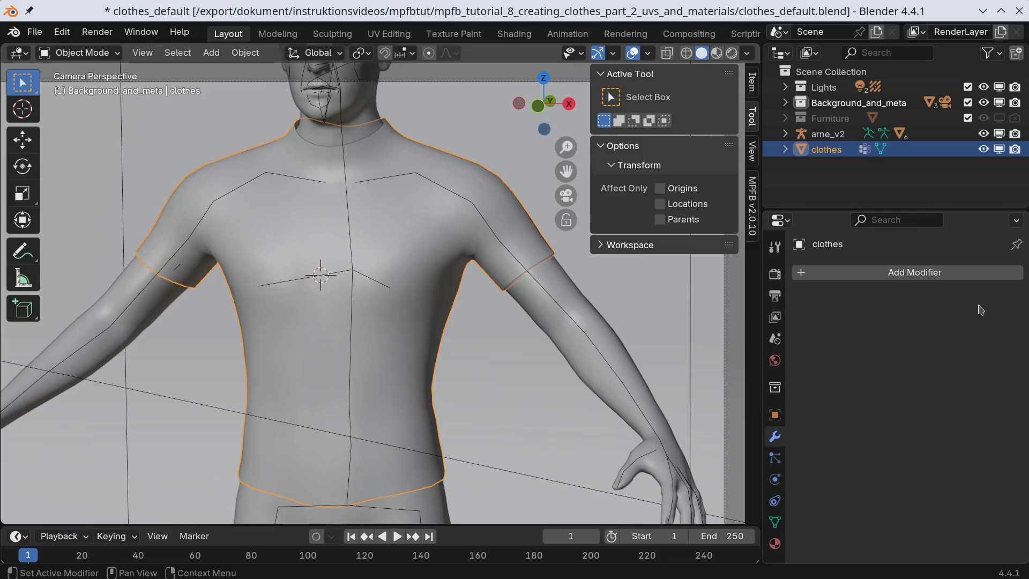
- Enlarge the Texture Paint workspace's 3D viewport and show the shirt in Material Preview shading
left_click(453, 34)
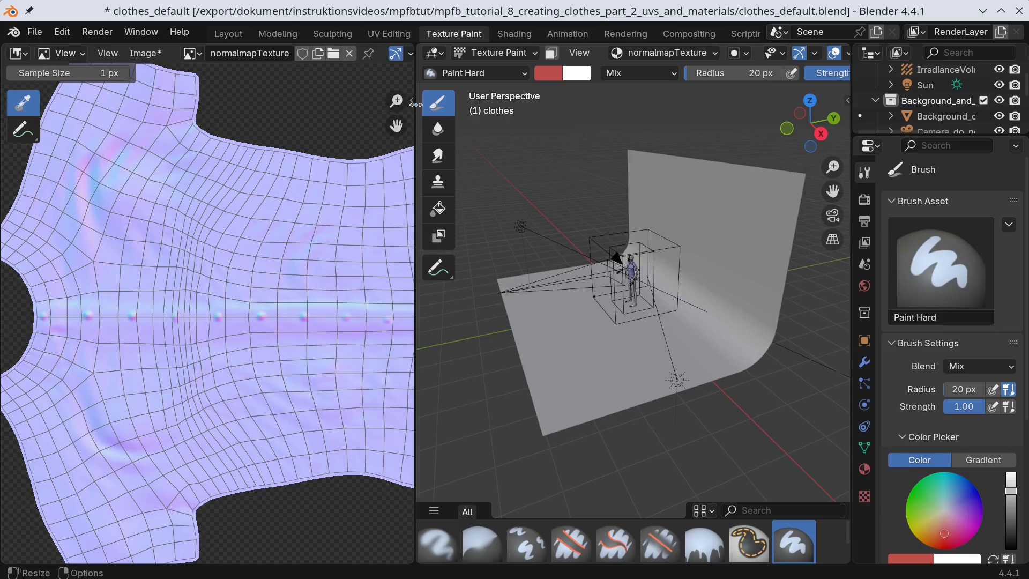
left_click_drag(415, 105, 184, 117)
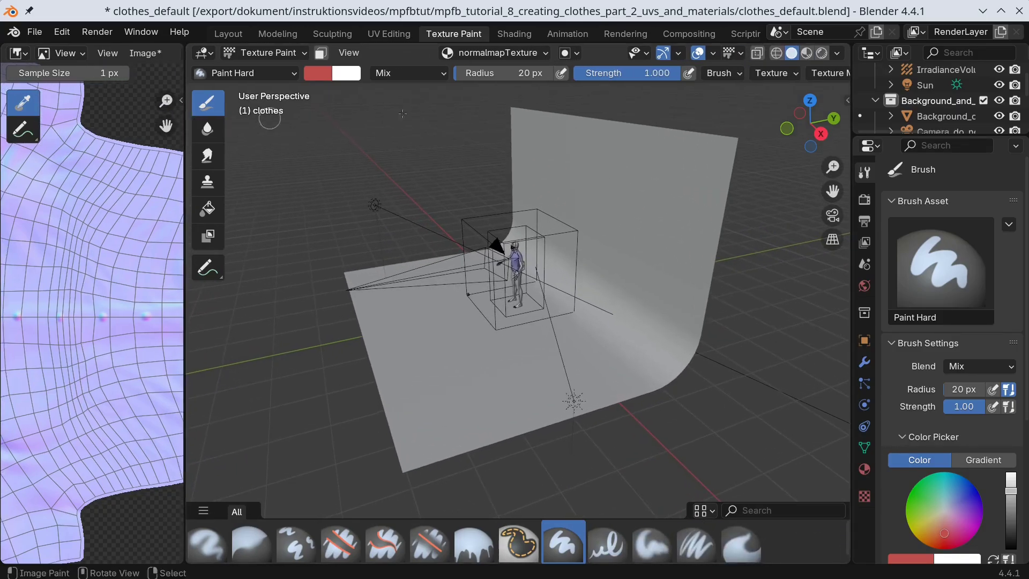
left_click(806, 53)
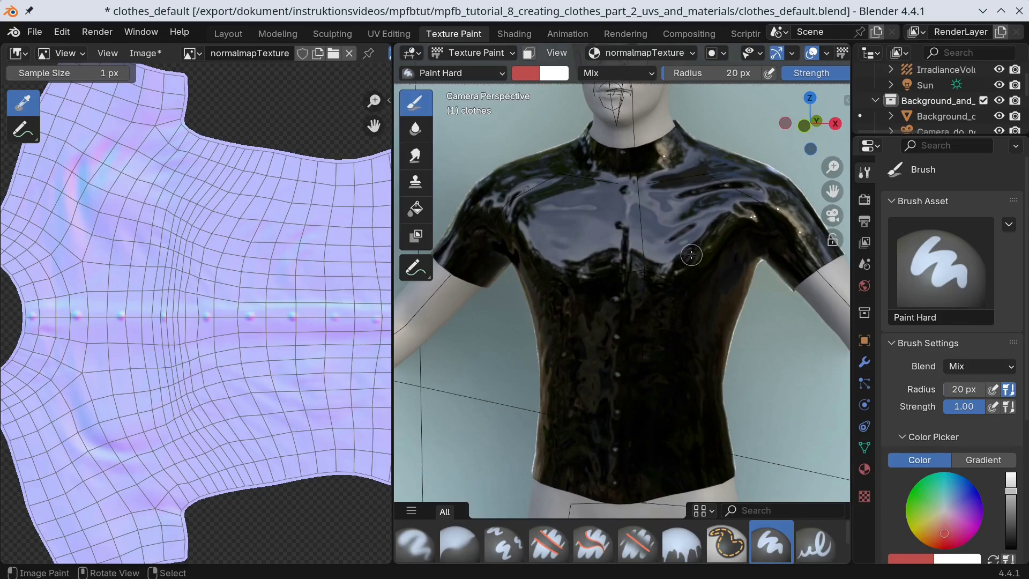
- Make roughnessmapTexture the active paint slot and switch the image editor to Paint mode
left_click(681, 54)
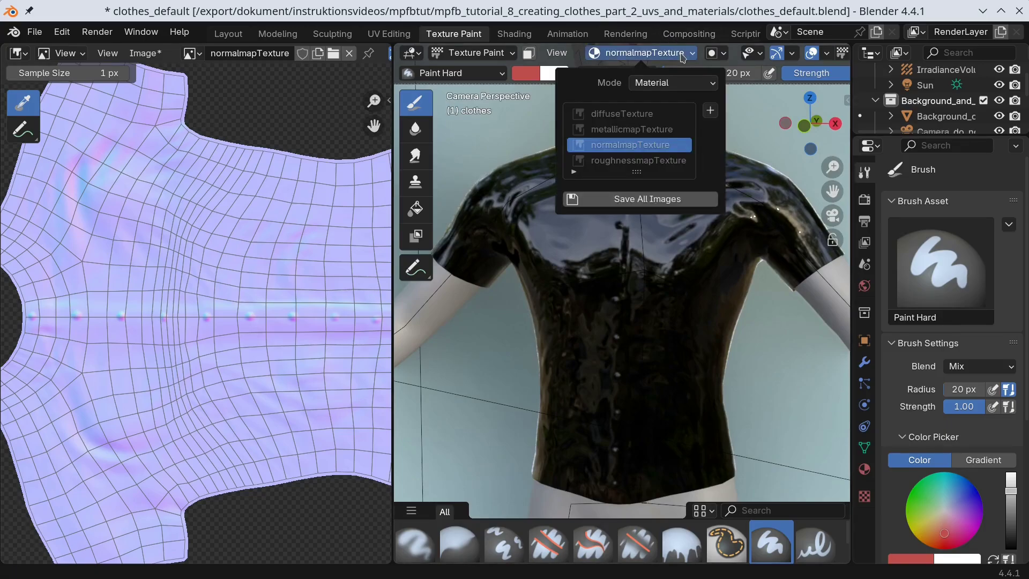
left_click(634, 161)
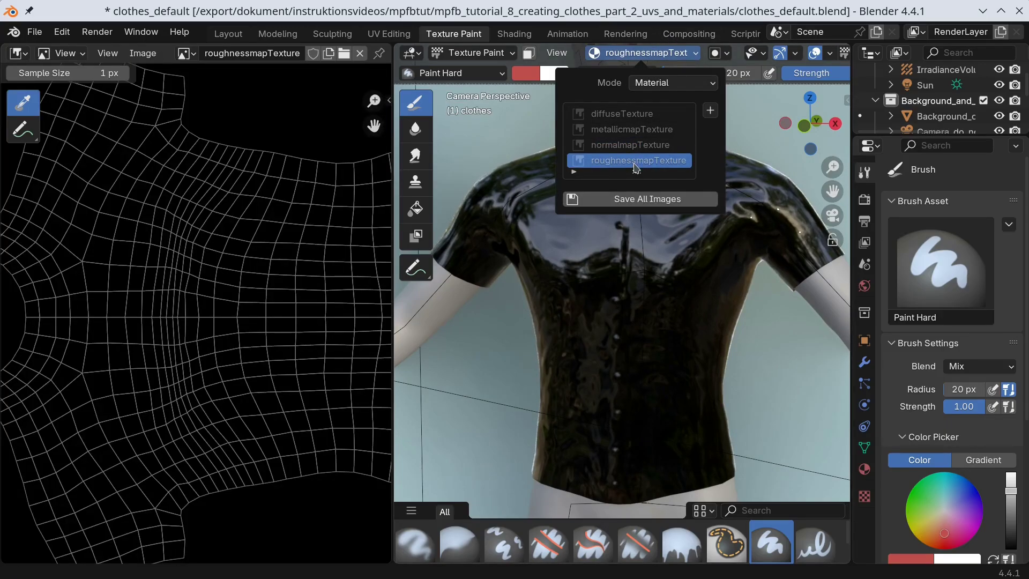
left_click(64, 53)
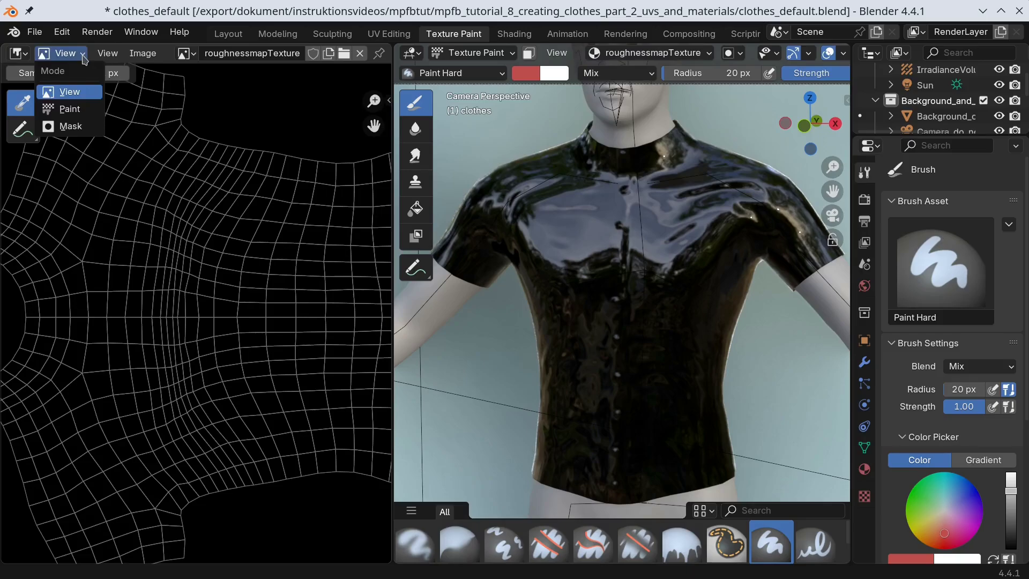
left_click(76, 106)
- Set the Paint Hard brush to a near-white colour with a radius of 150 px
key("n")
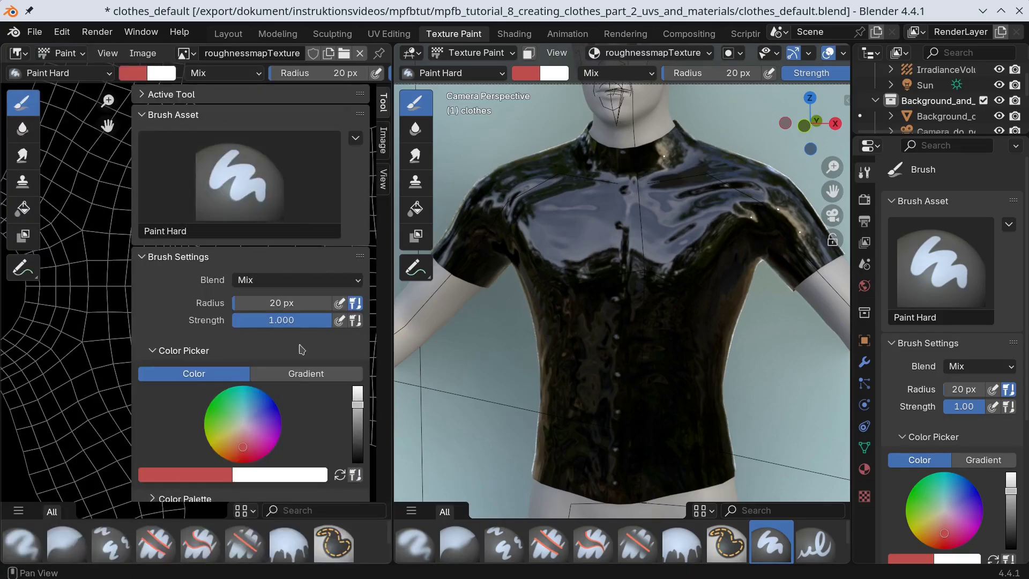
key("x")
left_click_drag(358, 393, 358, 395)
key("n")
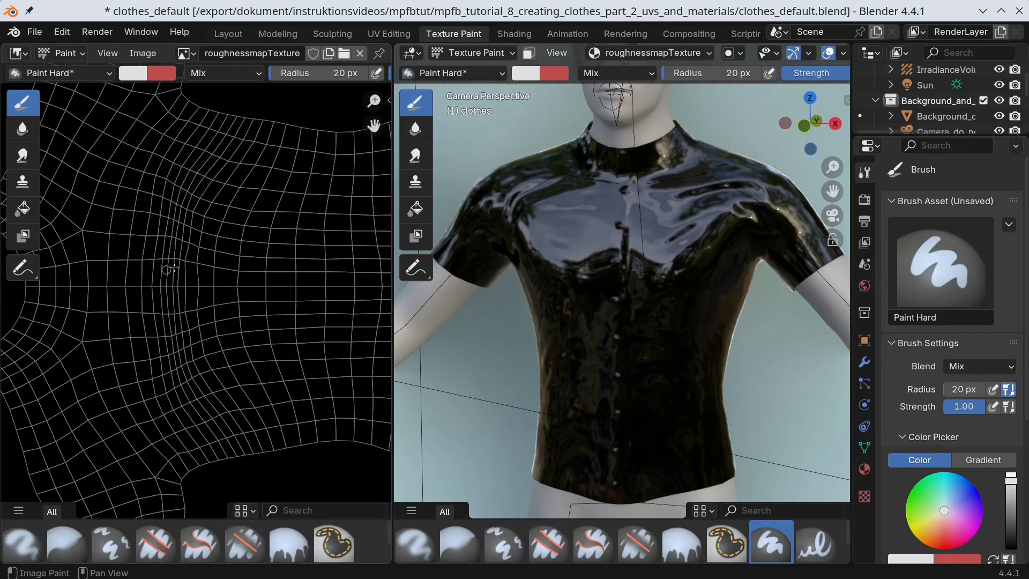
scroll(181, 266, "down", 6)
left_click(388, 97)
left_click(266, 298)
type("15+")
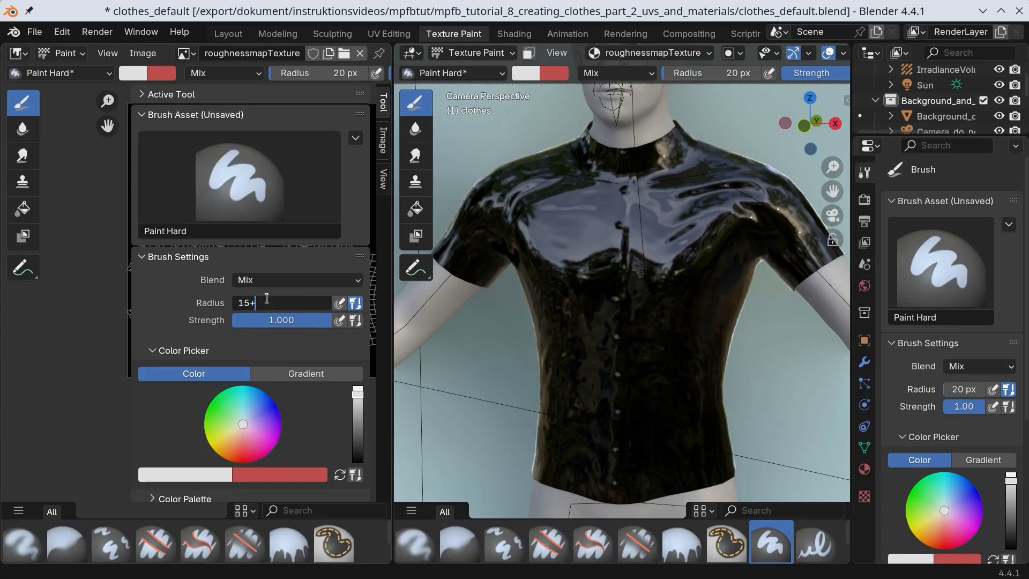
key("BackSpace")
type("0")
key("Return")
key("n")
- Paint all of the shirt's UV islands near-white in the roughness map
mouse_move(158, 213)
left_mouse_down()
mouse_move(151, 321)
mouse_move(255, 332)
mouse_move(180, 293)
mouse_move(147, 346)
mouse_move(257, 343)
mouse_move(268, 235)
left_mouse_up()
middle_click_drag(274, 236, 176, 234)
mouse_move(176, 234)
left_mouse_down()
mouse_move(302, 263)
mouse_move(187, 306)
mouse_move(268, 330)
mouse_move(204, 289)
mouse_move(264, 333)
left_mouse_up()
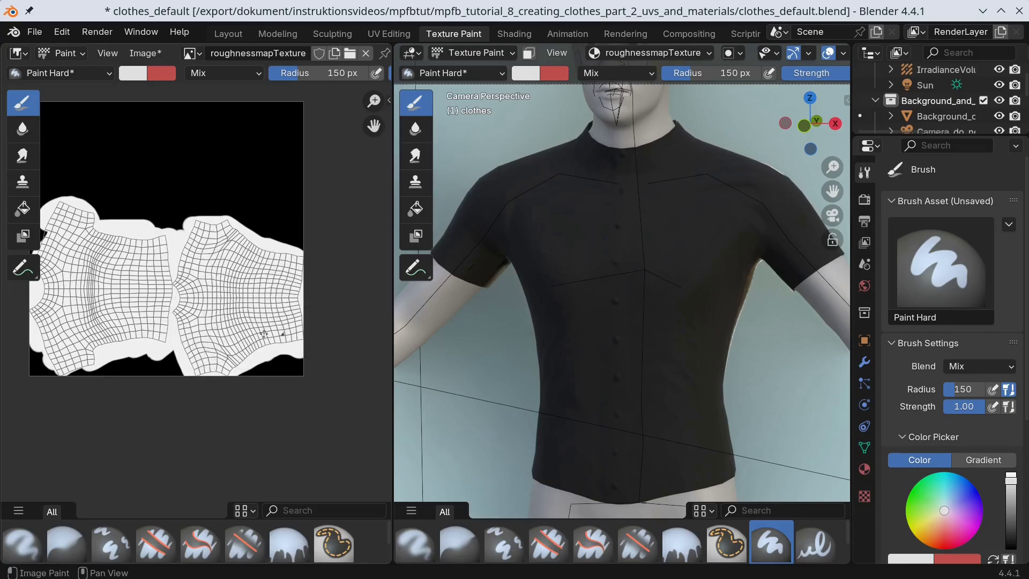
middle_click_drag(97, 268, 191, 261)
- Make diffuseTexture the active paint slot and set the brush colour to a dark maroon
left_click(651, 52)
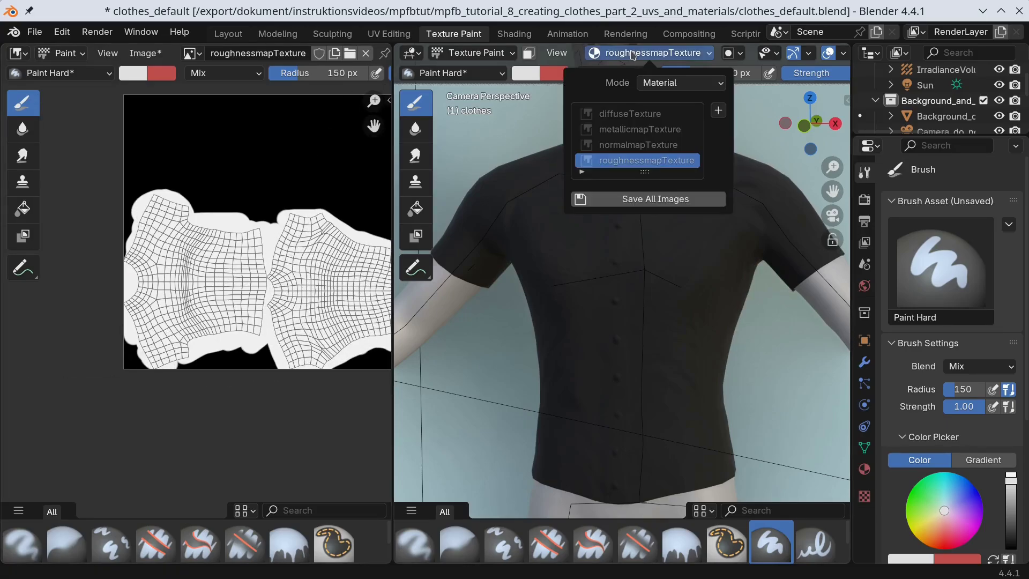
left_click(622, 115)
key("n")
left_click(841, 136)
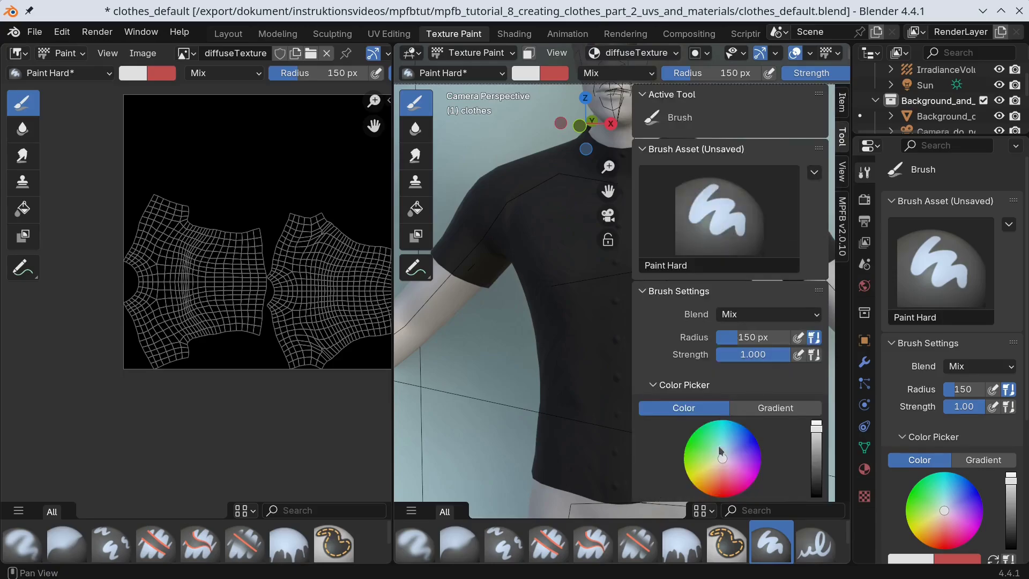
left_click_drag(722, 455, 730, 469)
left_click_drag(816, 431, 816, 477)
scroll(758, 445, "down", 4)
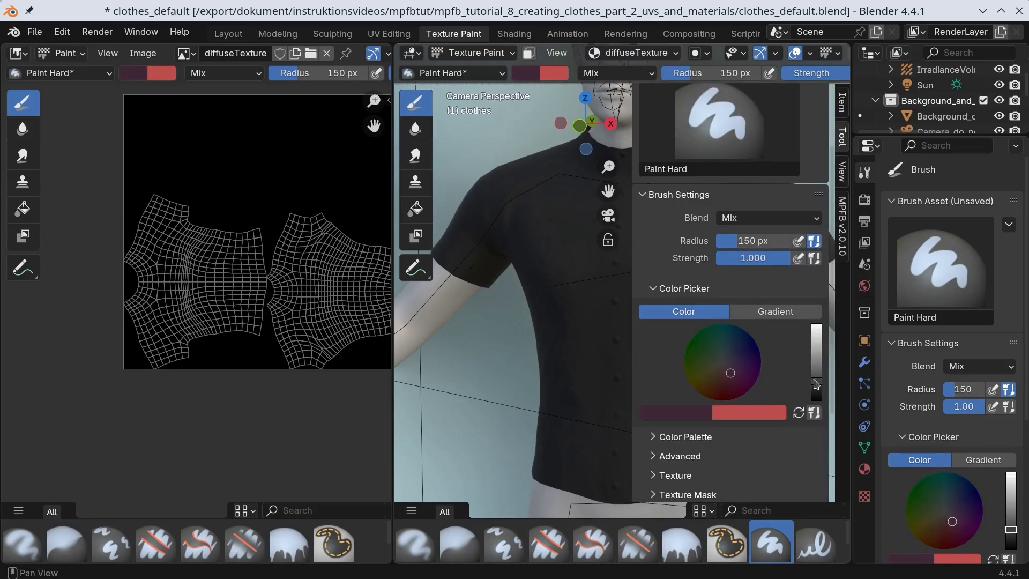
- Paint the whole shirt dark maroon in the diffuse texture, covering the UV islands and any patches missed on the model
left_click_drag(552, 296, 573, 298)
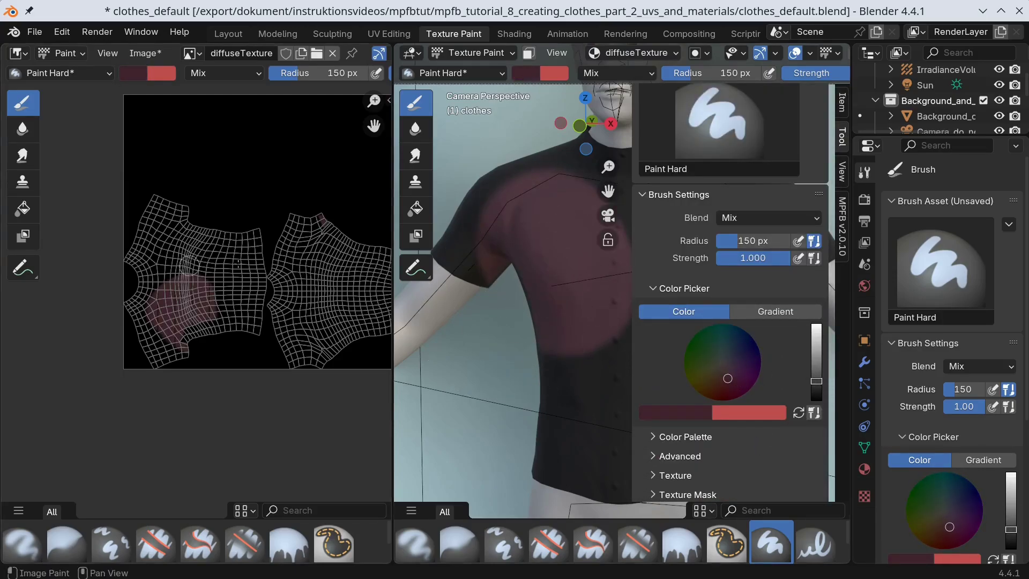
scroll(560, 238, "down", 1)
mouse_move(252, 241)
left_mouse_down()
mouse_move(160, 215)
mouse_move(375, 258)
mouse_move(259, 308)
mouse_move(137, 278)
mouse_move(343, 268)
mouse_move(322, 351)
mouse_move(258, 262)
left_mouse_up()
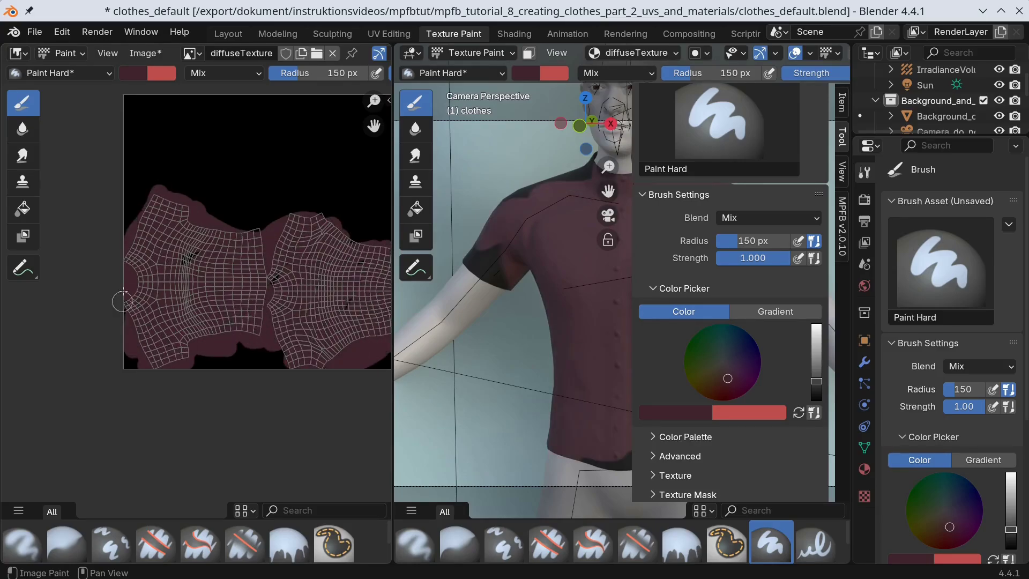
middle_click_drag(129, 350, 56, 358)
key("n")
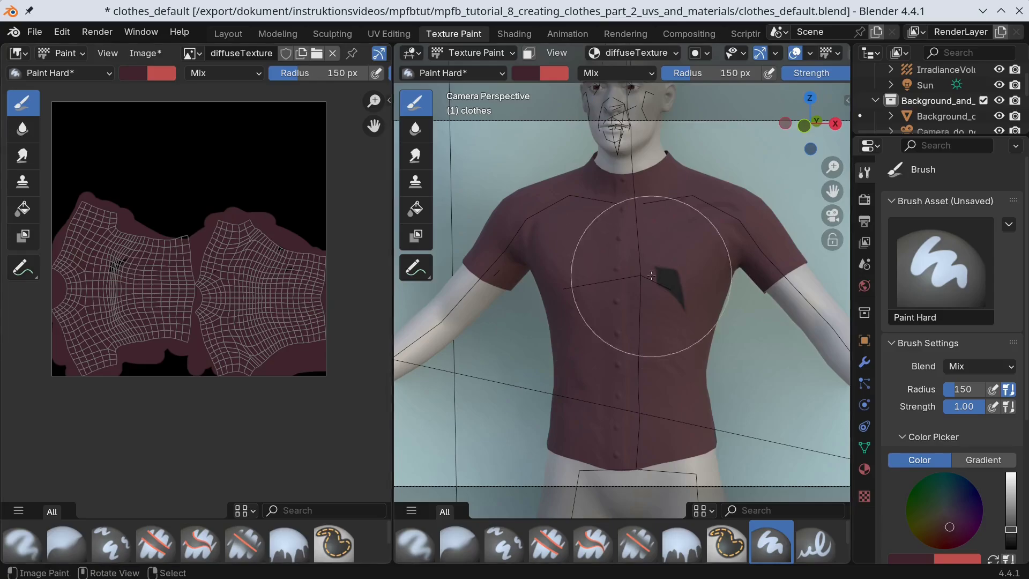
left_click_drag(609, 333, 623, 326)
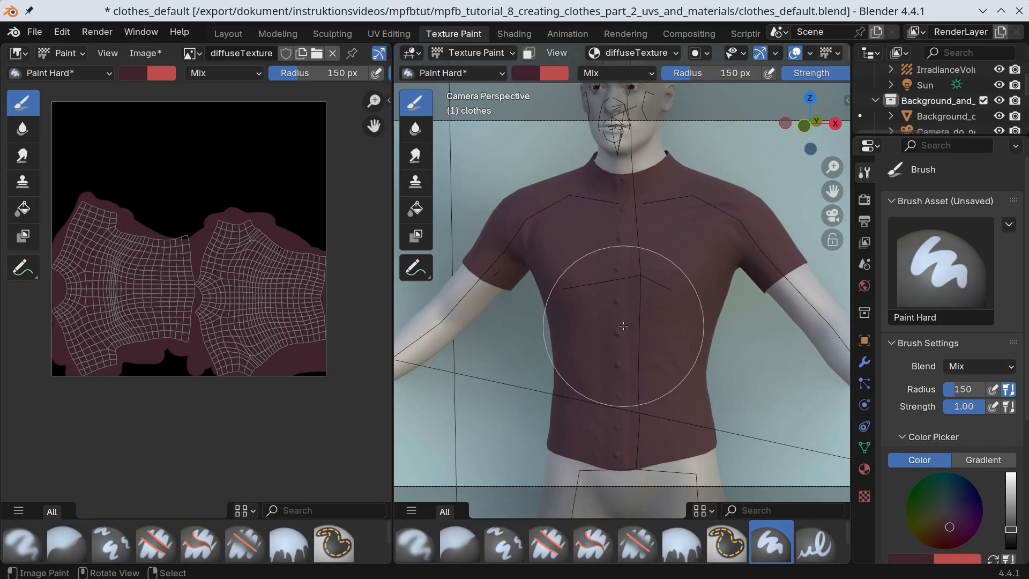
- Make roughnessmapTexture the active paint slot again and set the brush colour to a neutral dark grey
left_click(676, 53)
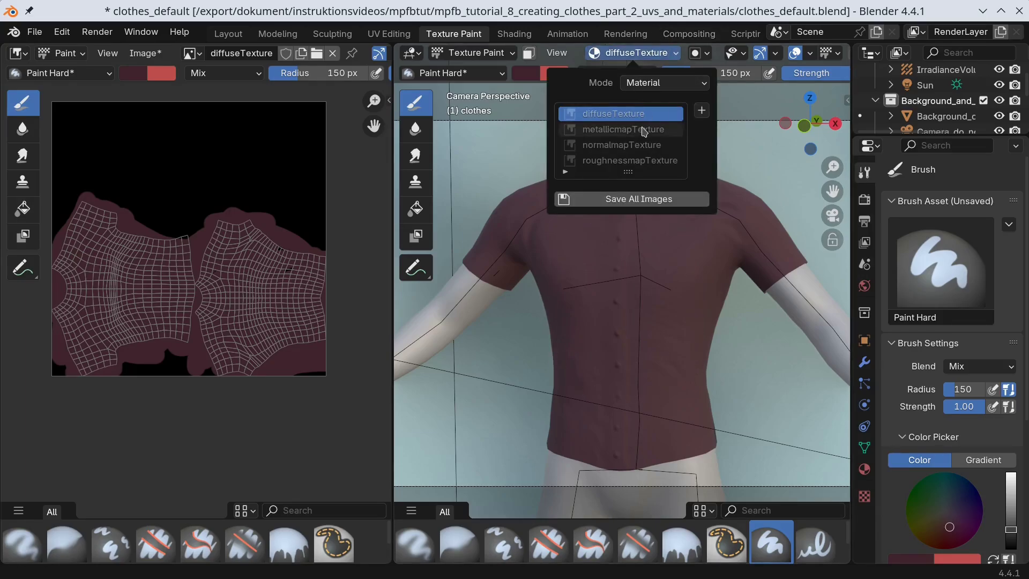
left_click(630, 161)
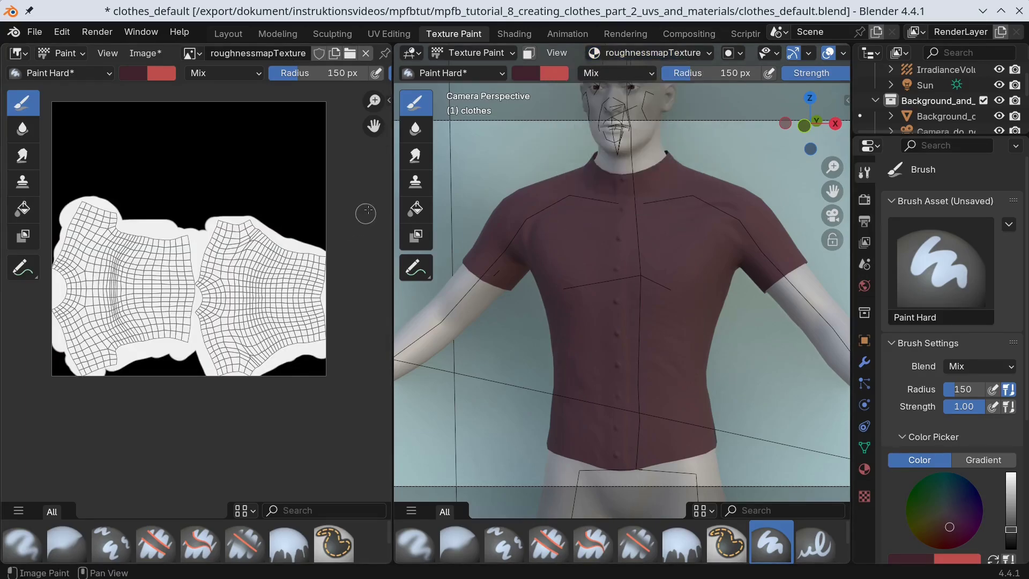
left_click_drag(393, 212, 230, 211)
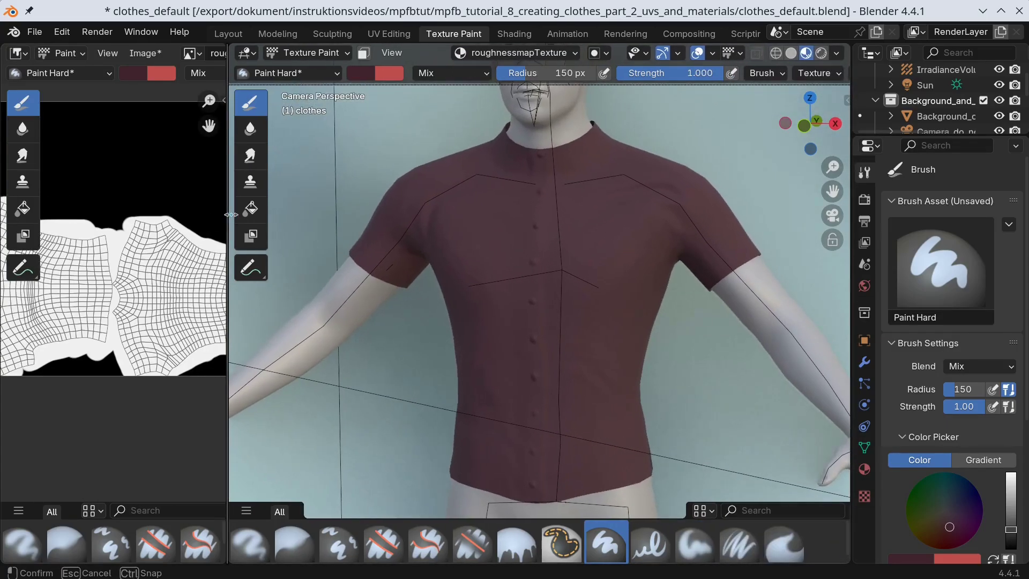
scroll(602, 179, "up", 5)
middle_click_drag(633, 173, 655, 320, "shift")
key("n")
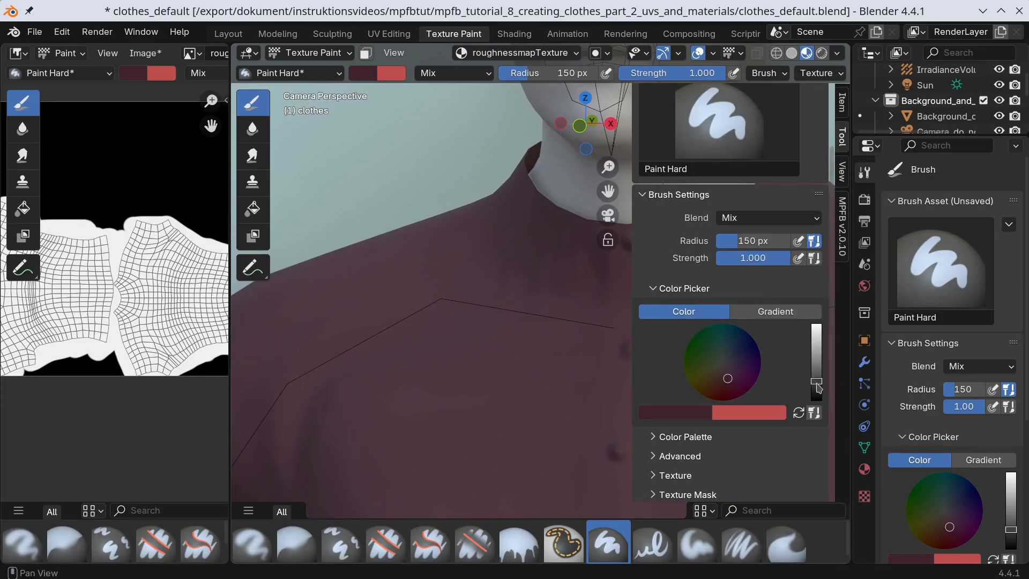
left_click_drag(818, 384, 816, 378)
middle_click_drag(524, 291, 377, 306, "shift")
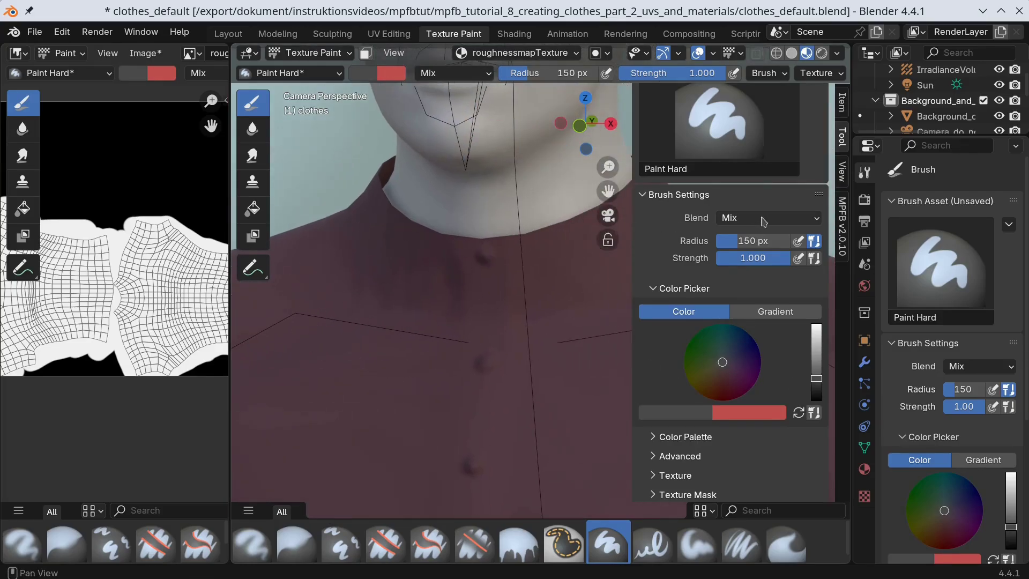
- Set the brush radius to 20 px to suit the size of the shirt buttons
left_click(761, 240)
type("10")
key("Return")
scroll(509, 221, "up", 3)
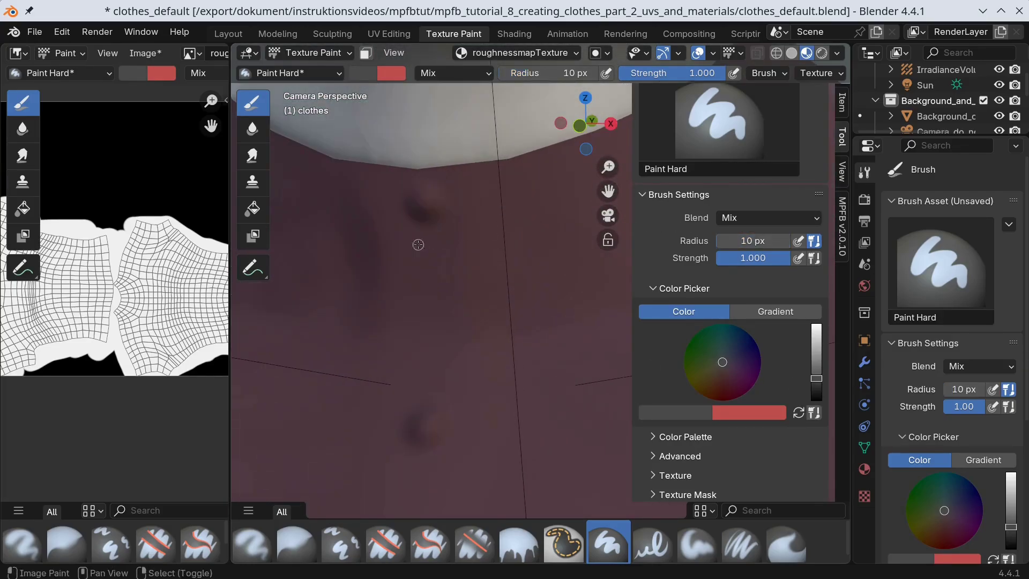
middle_click_drag(418, 245, 506, 264, "shift")
left_click(741, 241)
key("Return")
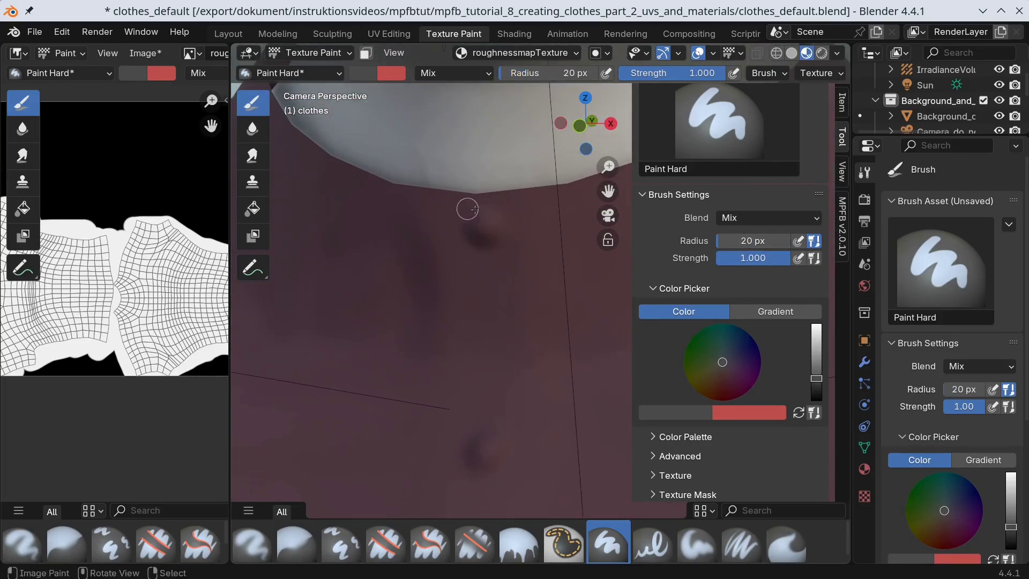
- Paint dark grey over every button down the shirt front in the roughness texture
mouse_move(495, 218)
left_mouse_down()
mouse_move(478, 233)
mouse_move(471, 223)
mouse_move(483, 211)
mouse_move(495, 236)
left_mouse_up()
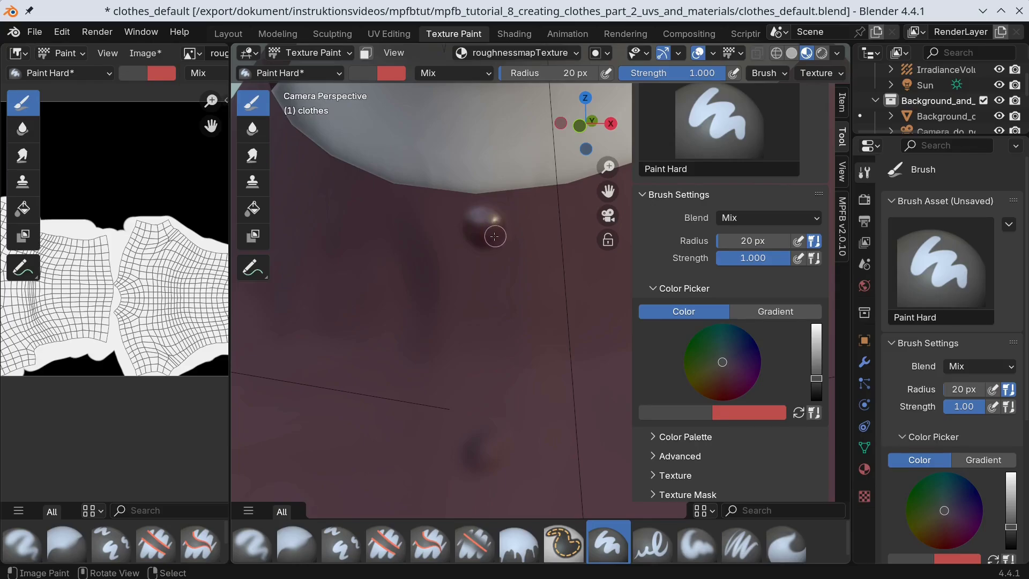
middle_click_drag(524, 416, 511, 259, "shift")
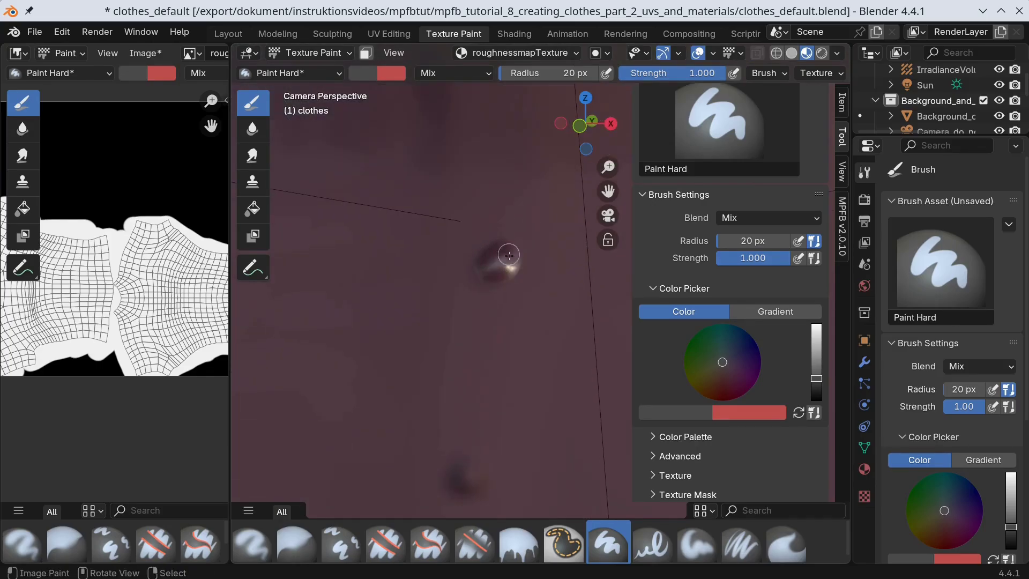
middle_click_drag(485, 480, 511, 268, "shift")
left_click_drag(506, 255, 490, 266)
middle_click_drag(479, 479, 519, 292, "shift")
left_click_drag(518, 292, 502, 298)
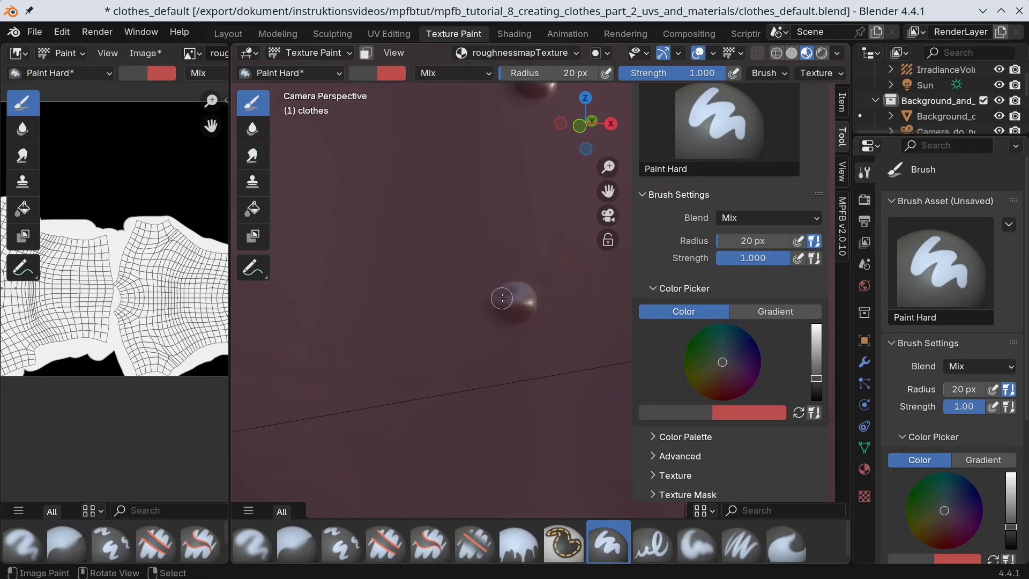
middle_click_drag(523, 483, 503, 223, "shift")
mouse_move(503, 223)
left_mouse_down()
mouse_move(489, 241)
mouse_move(514, 241)
left_mouse_up()
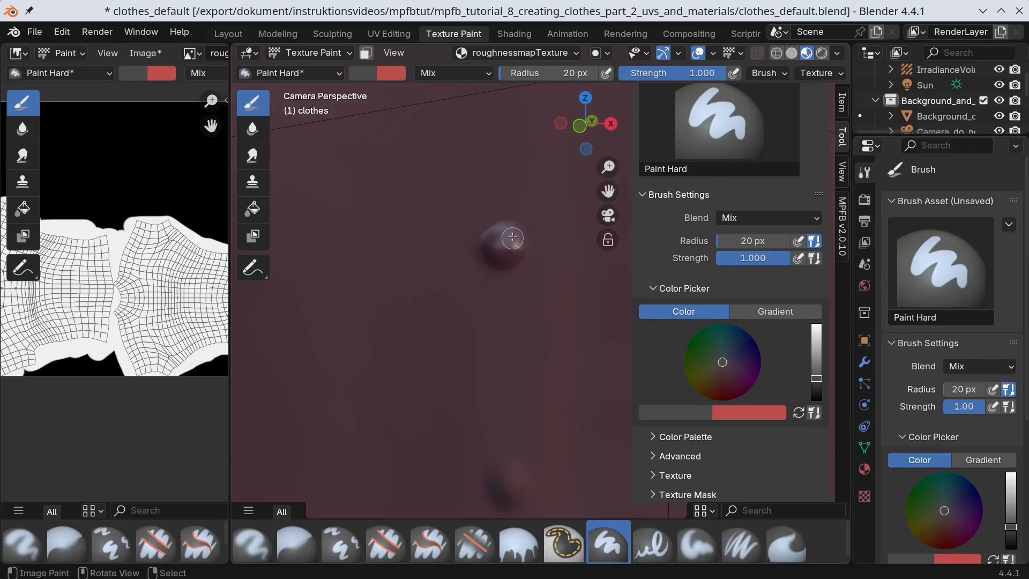
middle_click_drag(531, 482, 544, 279, "shift")
left_click_drag(527, 268, 512, 288)
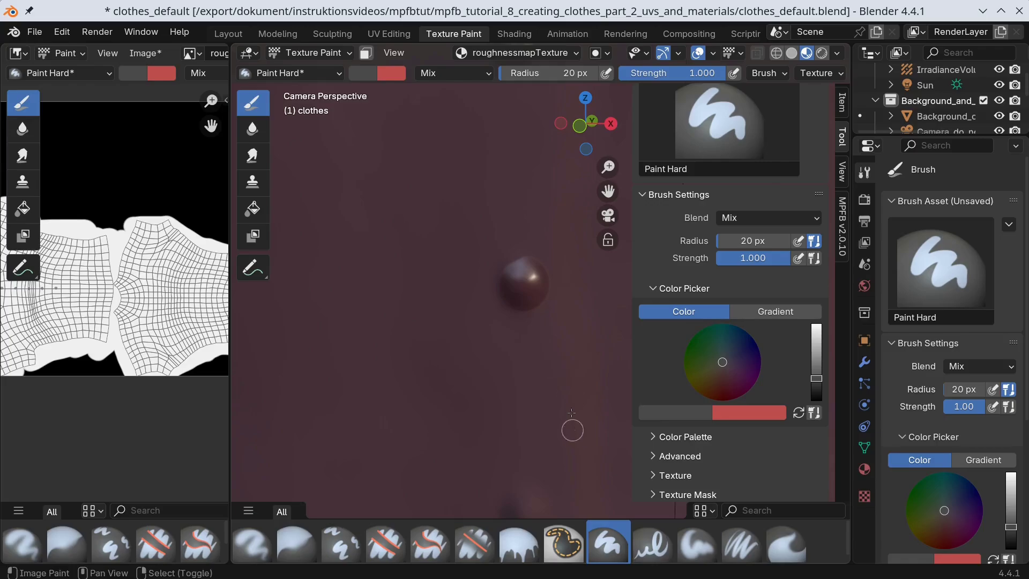
middle_click_drag(525, 484, 511, 314, "shift")
mouse_move(510, 321)
left_mouse_down()
mouse_move(524, 335)
mouse_move(503, 336)
mouse_move(529, 343)
left_mouse_up()
middle_click_drag(557, 477, 522, 216, "shift")
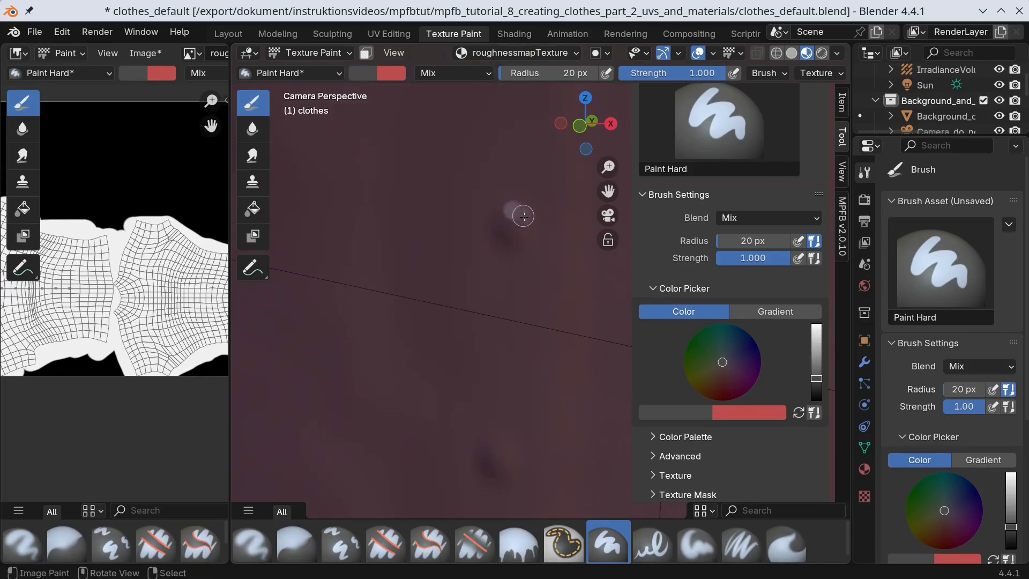
left_click_drag(521, 216, 500, 227)
middle_click_drag(501, 450, 531, 231, "shift")
mouse_move(526, 252)
left_mouse_down()
mouse_move(526, 230)
mouse_move(532, 238)
left_mouse_up()
middle_click_drag(570, 427, 523, 268, "shift")
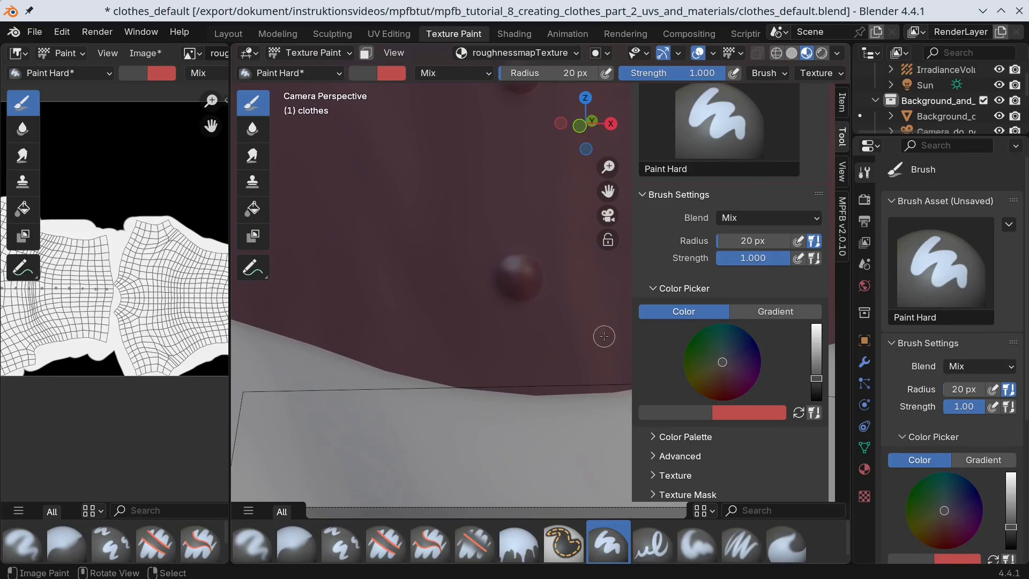
- Make metallicmapTexture the active paint slot and set the brush colour to pure white
left_click(575, 53)
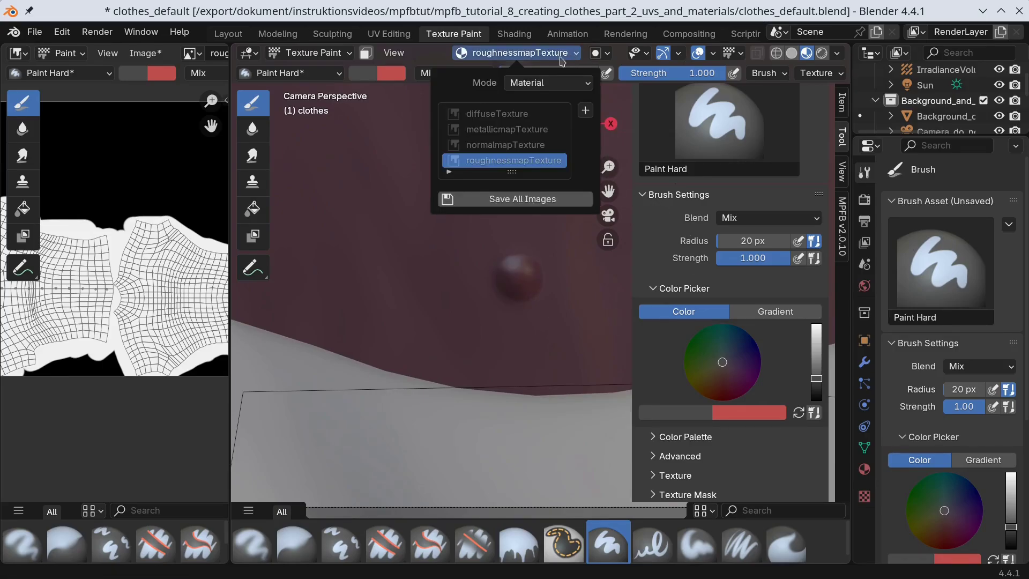
left_click(506, 129)
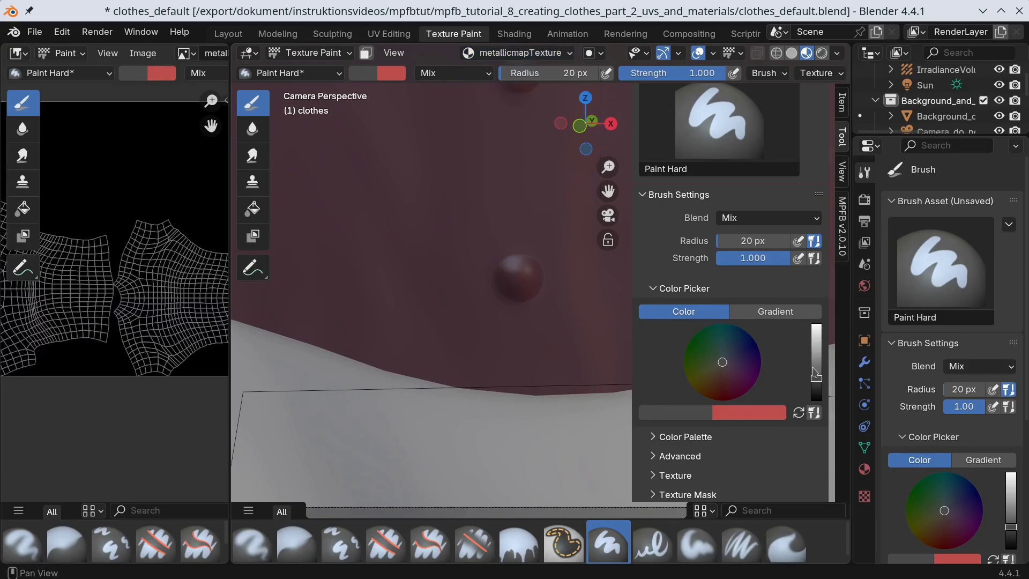
left_click_drag(814, 372, 816, 323)
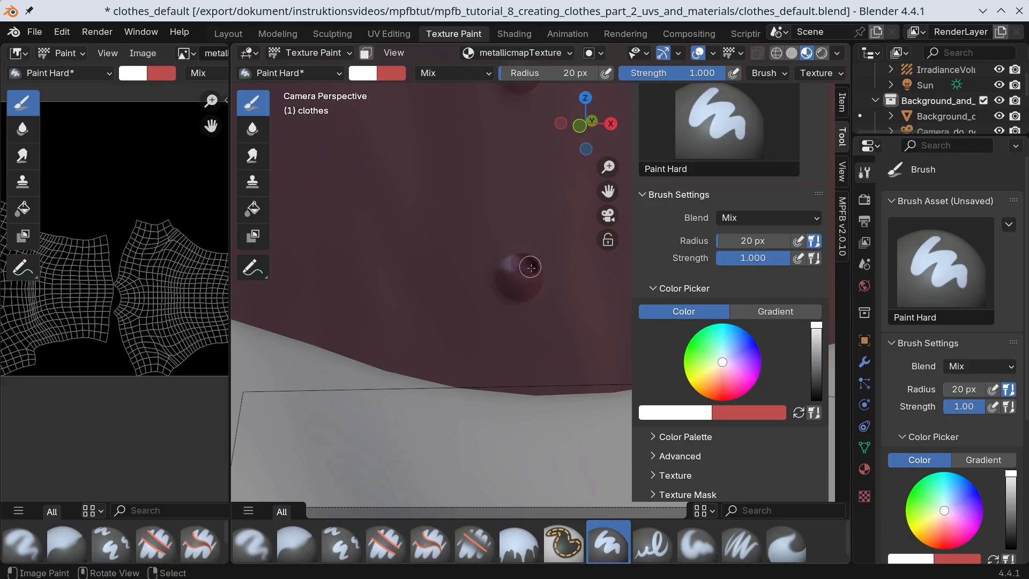
- Paint all the shirt buttons white in the metallic texture, from the hem up to the collar
mouse_move(531, 267)
left_mouse_down()
mouse_move(523, 293)
mouse_move(501, 285)
mouse_move(505, 267)
mouse_move(524, 266)
mouse_move(509, 279)
mouse_move(517, 281)
left_mouse_up()
mouse_move(484, 273)
left_mouse_down()
mouse_move(467, 293)
mouse_move(472, 272)
left_mouse_up()
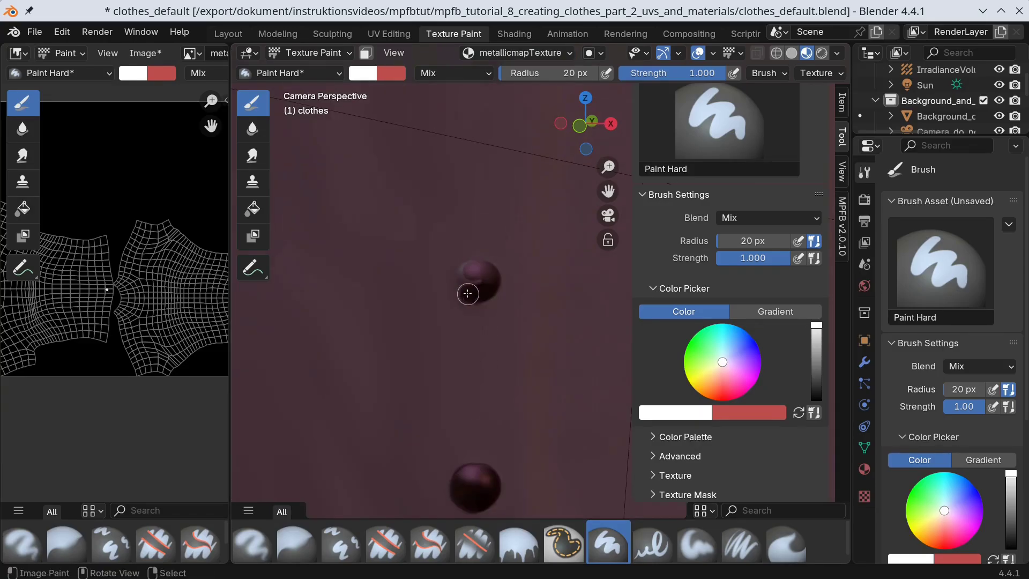
middle_click_drag(502, 151, 491, 305, "shift")
mouse_move(491, 306)
left_mouse_down()
mouse_move(480, 298)
mouse_move(502, 303)
left_mouse_up()
mouse_move(532, 213)
middle_mouse_down("shift")
mouse_move(451, 337)
mouse_move(480, 329)
mouse_move(460, 329)
mouse_move(454, 311)
mouse_move(428, 328)
mouse_move(426, 316)
mouse_move(513, 352)
mouse_move(531, 204)
mouse_move(529, 328)
middle_mouse_up("shift")
mouse_move(493, 262)
left_mouse_down()
mouse_move(481, 244)
mouse_move(492, 266)
left_mouse_up()
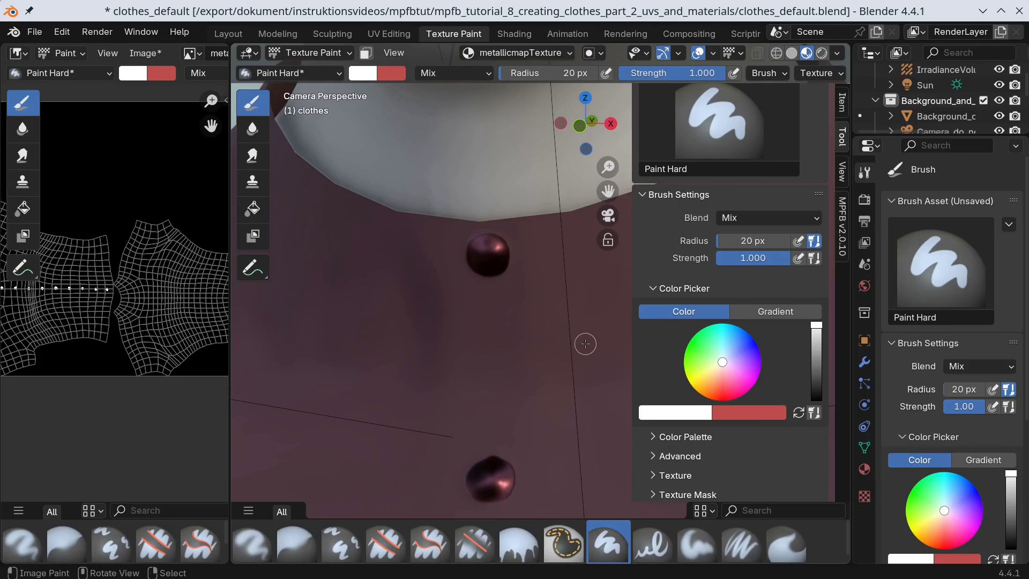
- Make diffuseTexture the active paint slot, with a light grey brush colour and a radius of 15 px
left_click_drag(816, 325, 816, 334)
left_click(569, 53)
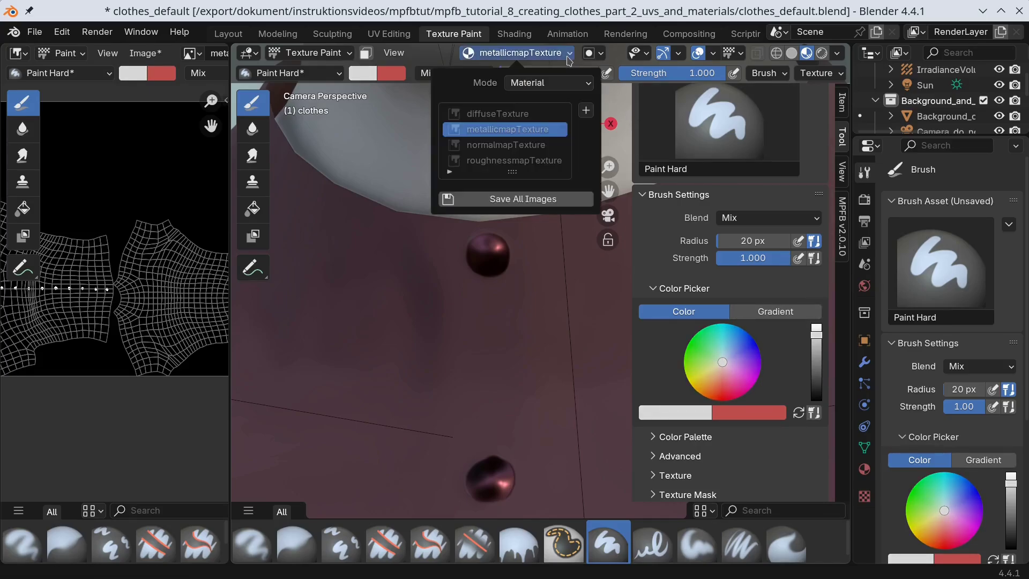
left_click(502, 115)
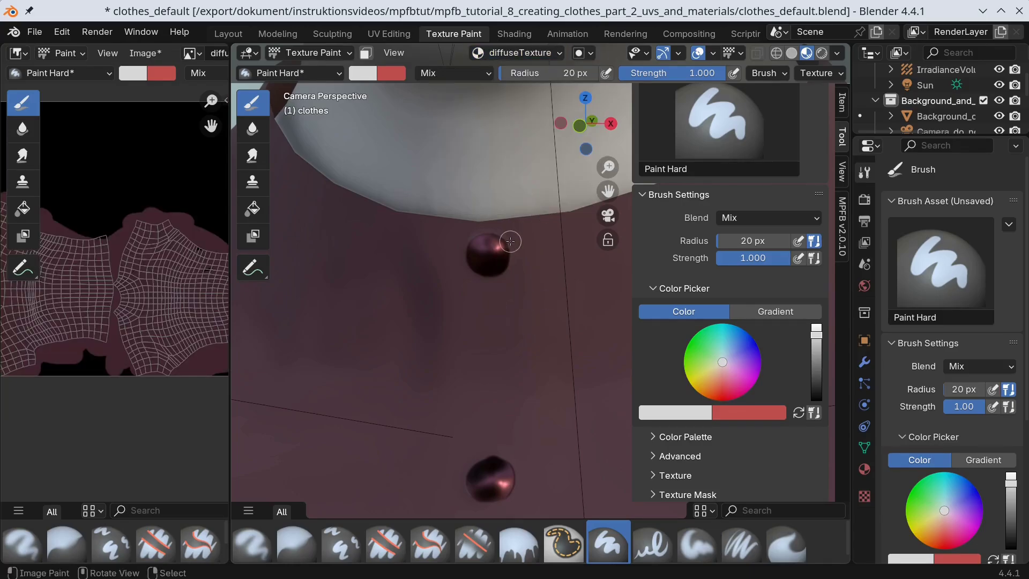
left_click(751, 242)
type("15")
key("Return")
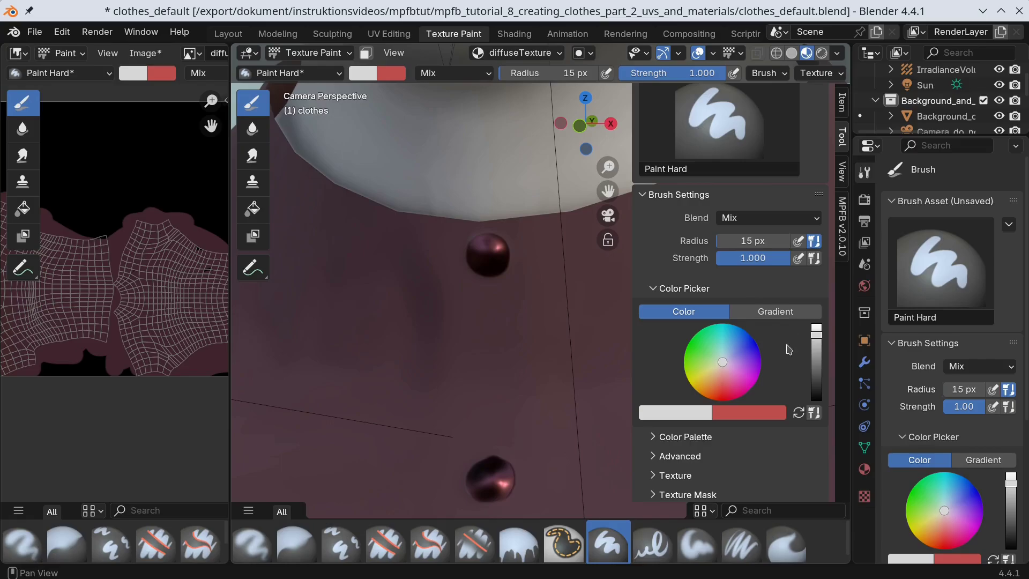
left_click_drag(814, 336, 816, 341)
- Paint the top button light grey in the diffuse texture, undoing the stray dab and cleaning the edge with maroon sampled from the texture
scroll(573, 272, "up", 3)
mouse_move(461, 211)
left_mouse_down()
mouse_move(490, 236)
mouse_move(465, 259)
mouse_move(441, 238)
mouse_move(465, 210)
mouse_move(454, 231)
mouse_move(476, 244)
left_mouse_up()
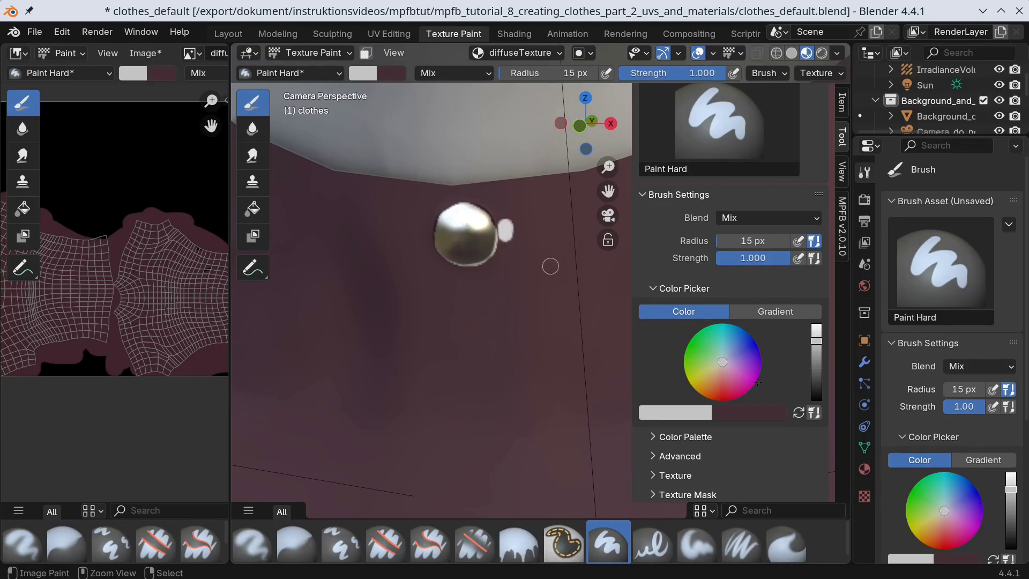
key("ctrl+z")
left_click(797, 412)
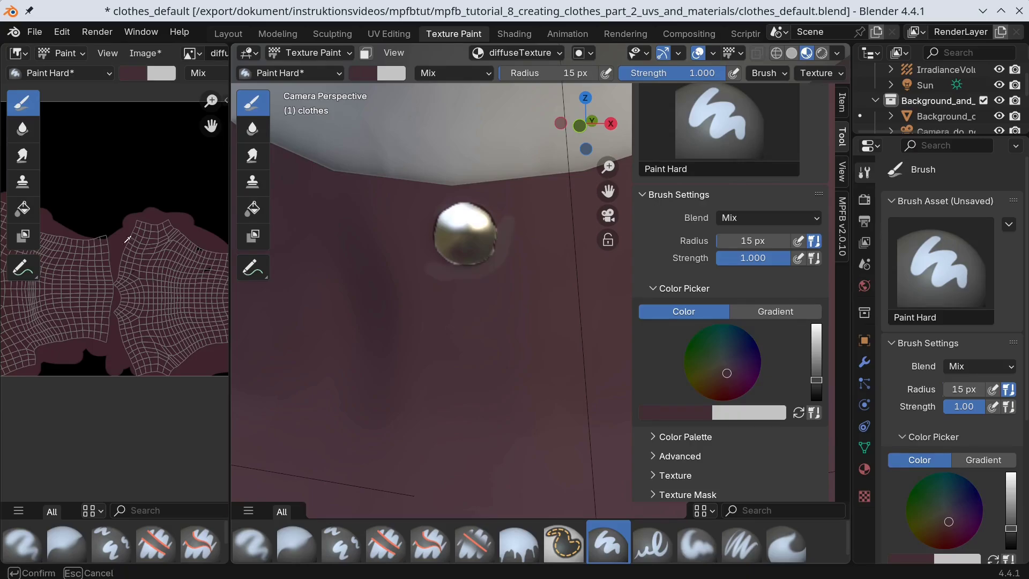
left_click(127, 239)
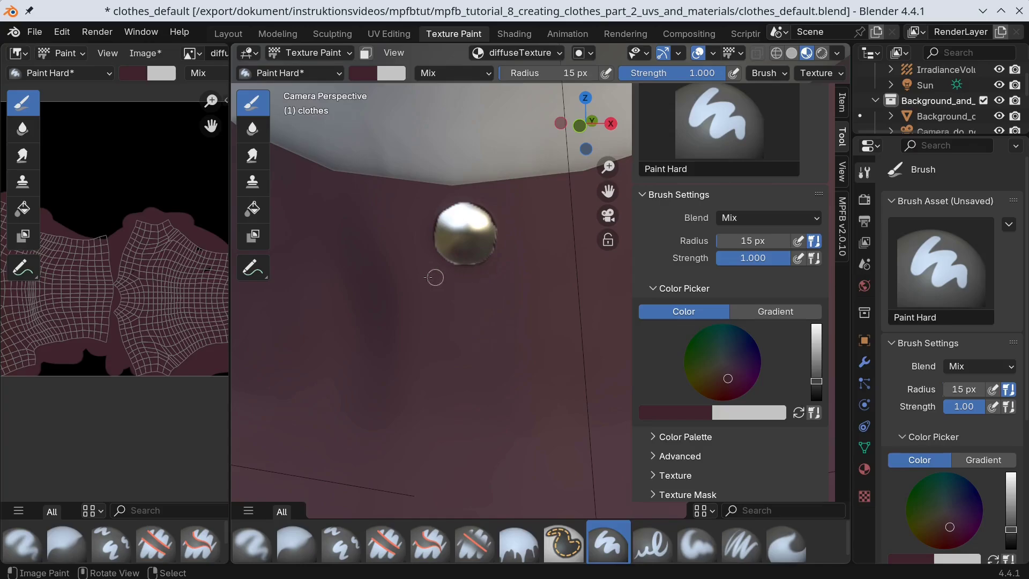
left_click(798, 412)
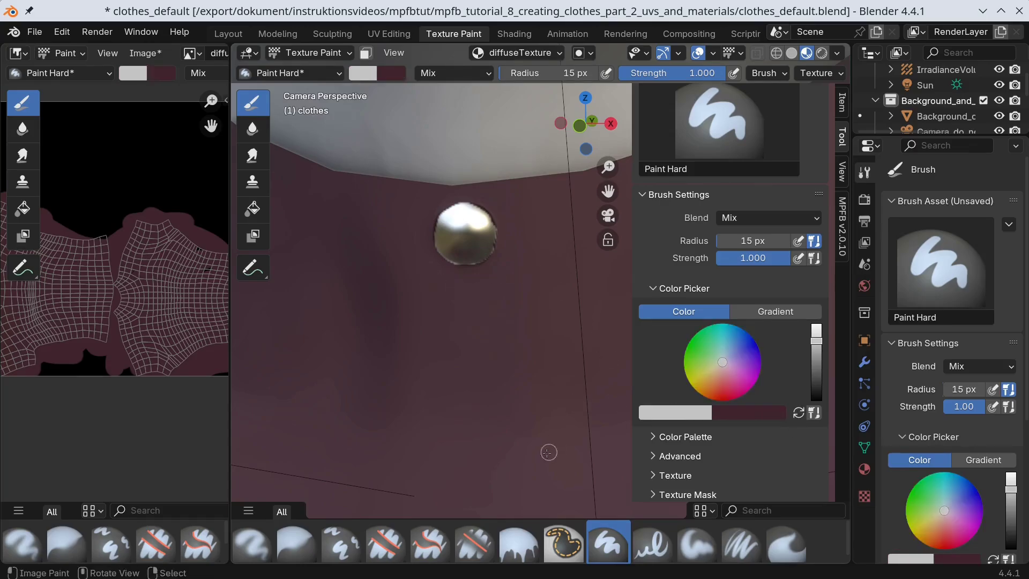
- Paint the remaining buttons light grey in the diffuse texture, swapping to maroon to tidy overpainted edges
mouse_move(460, 189)
left_mouse_down()
mouse_move(486, 216)
mouse_move(433, 207)
mouse_move(471, 234)
mouse_move(487, 212)
left_mouse_up()
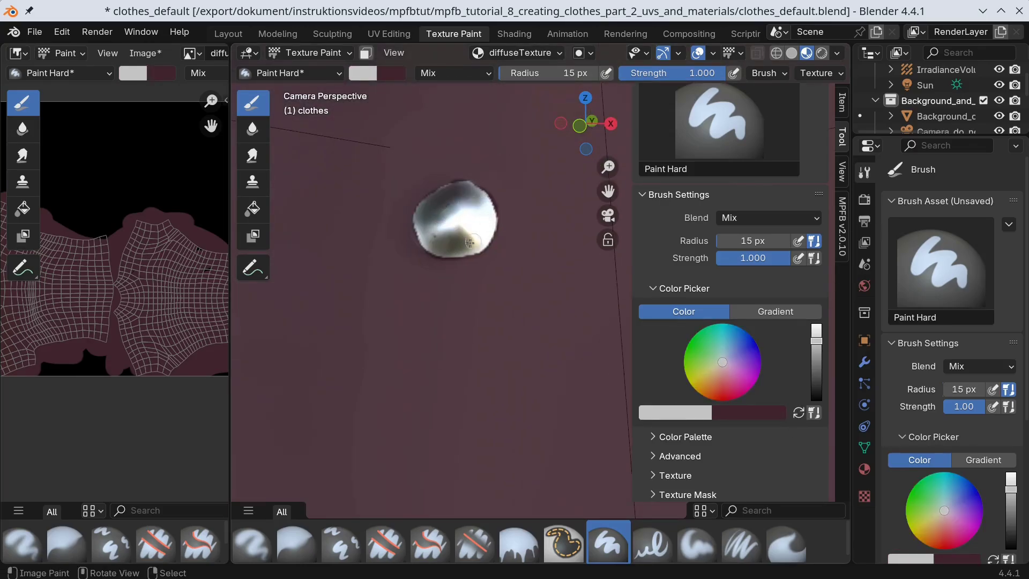
middle_click_drag(485, 429, 487, 207, "shift")
mouse_move(487, 207)
left_mouse_down()
mouse_move(476, 236)
mouse_move(512, 225)
left_mouse_up()
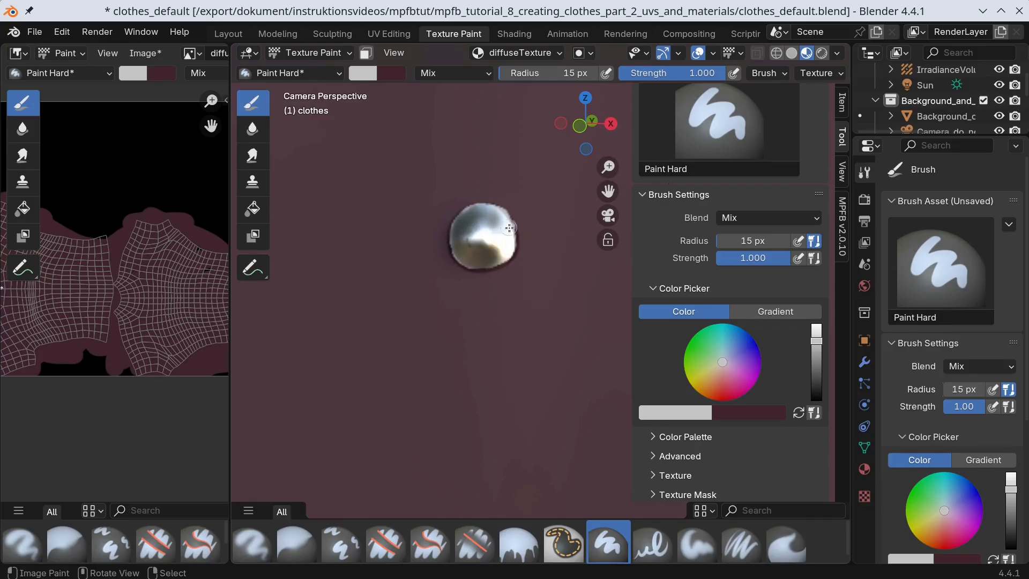
key("x")
key("x")
scroll(494, 173, "down", 4)
middle_click_drag(497, 482, 494, 188, "shift")
scroll(494, 188, "up", 4)
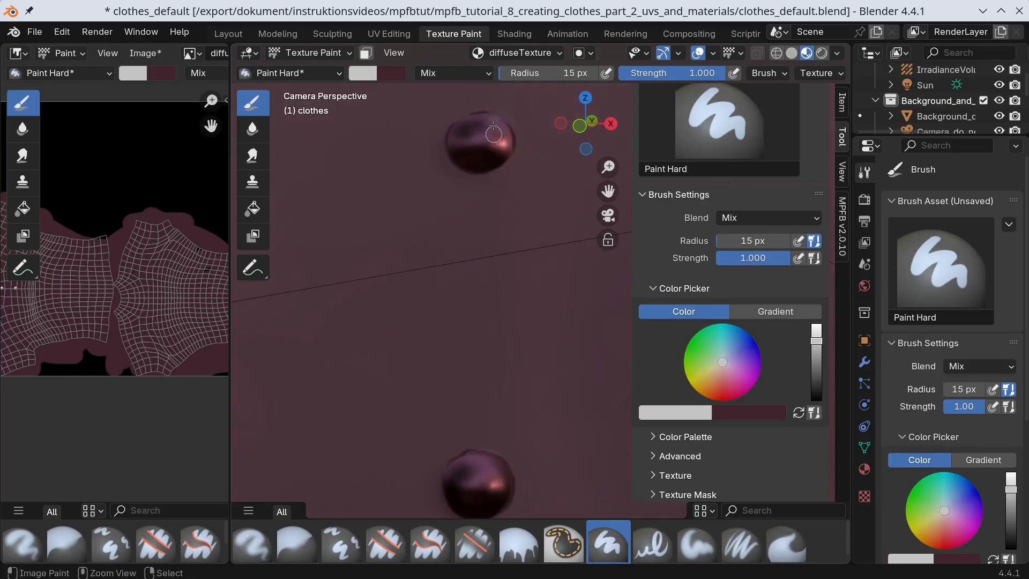
mouse_move(488, 120)
left_mouse_down()
mouse_move(485, 165)
mouse_move(477, 135)
mouse_move(493, 147)
mouse_move(477, 179)
left_mouse_up()
key("x")
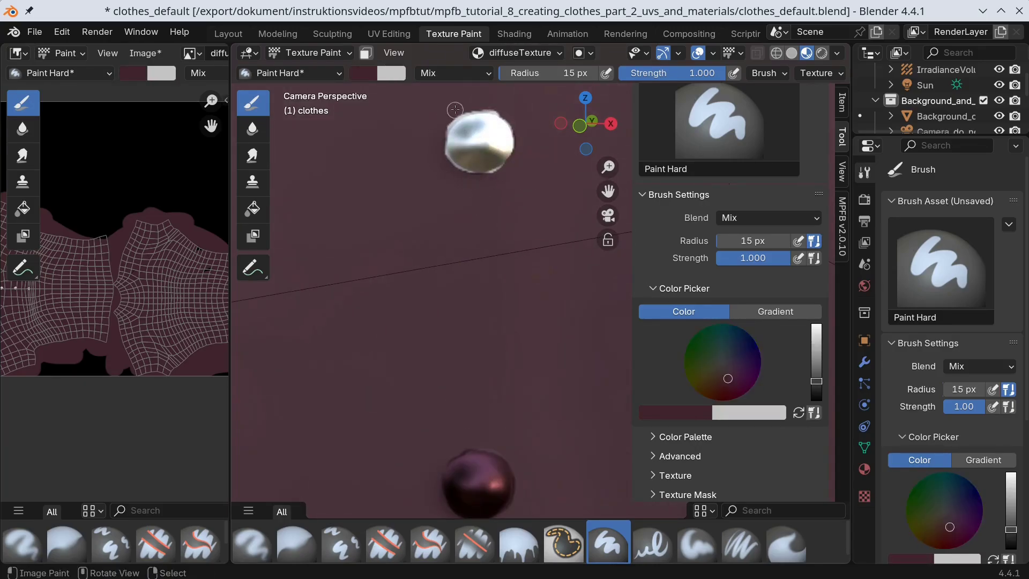
left_click_drag(456, 117, 489, 107)
key("x")
middle_click_drag(468, 458, 483, 210, "shift")
mouse_move(485, 208)
left_mouse_down()
mouse_move(509, 241)
mouse_move(480, 231)
left_mouse_up()
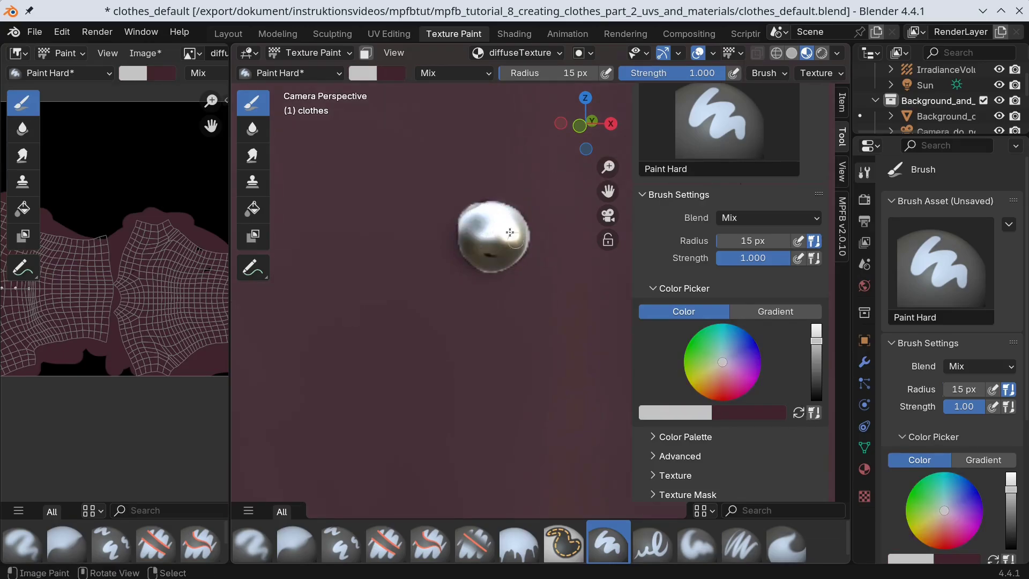
left_click(798, 412)
left_click(798, 412)
middle_click_drag(509, 483, 490, 225, "shift")
mouse_move(487, 213)
left_mouse_down()
mouse_move(478, 217)
mouse_move(491, 249)
left_mouse_up()
middle_click_drag(526, 466, 532, 177, "shift")
mouse_move(497, 190)
left_mouse_down()
mouse_move(515, 230)
mouse_move(498, 212)
left_mouse_up()
left_click(798, 413)
mouse_move(505, 259)
left_mouse_down()
mouse_move(534, 229)
mouse_move(528, 236)
left_mouse_up()
left_click(798, 413)
scroll(551, 375, "down", 1)
middle_click_drag(551, 377, 512, 102, "shift")
scroll(512, 102, "up", 1)
mouse_move(465, 140)
left_mouse_down()
mouse_move(472, 166)
mouse_move(453, 153)
mouse_move(451, 170)
left_mouse_up()
middle_click_drag(542, 381, 578, 157, "shift")
middle_click_drag(492, 196, 496, 225)
mouse_move(496, 224)
left_mouse_down()
mouse_move(482, 190)
mouse_move(503, 215)
left_mouse_up()
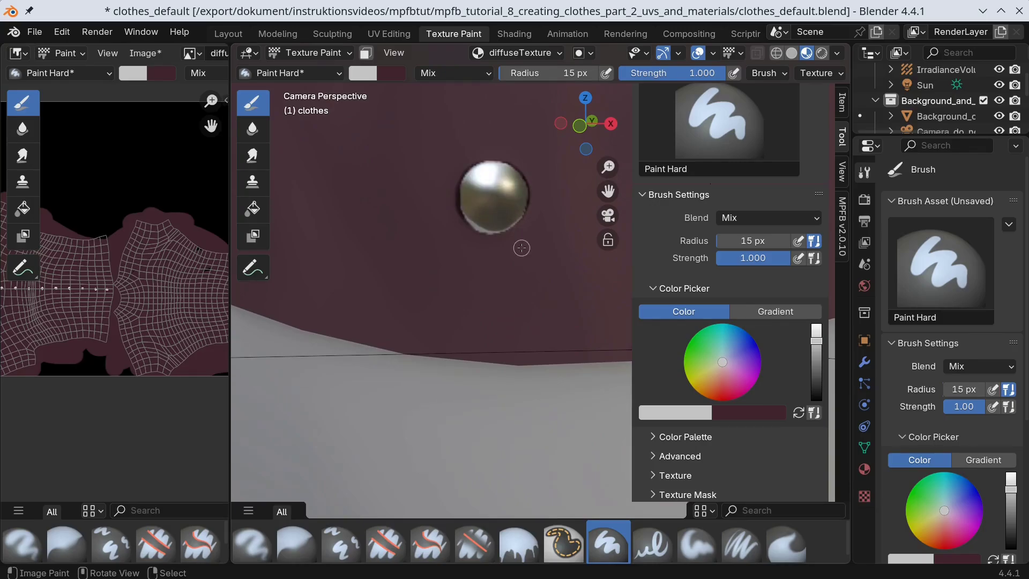
- Show the character in Rendered shading in the Layout workspace and examine the shirt buttons up close from an angle
left_click(228, 33)
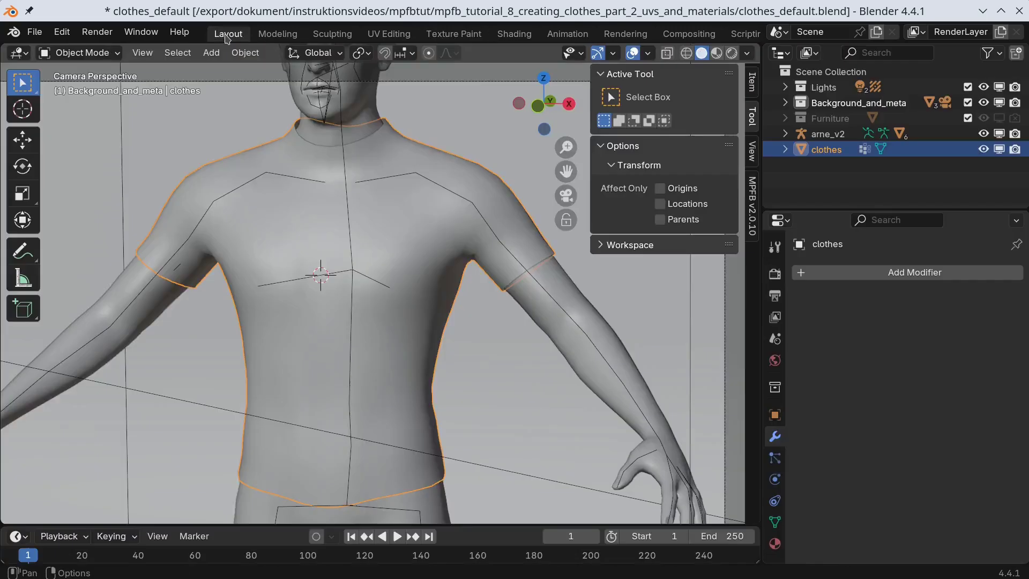
left_click(731, 53)
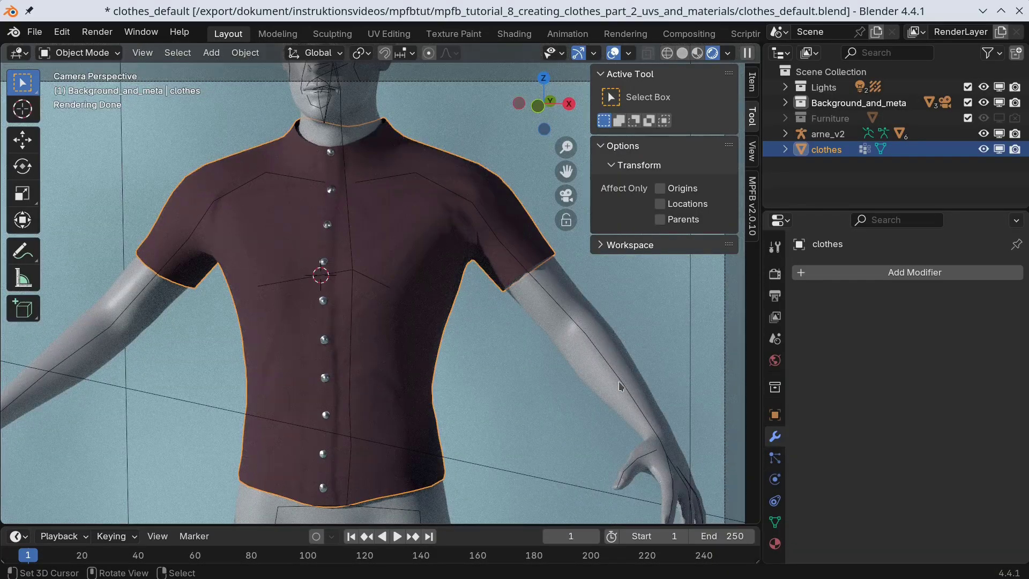
middle_click_drag(618, 381, 433, 339)
scroll(471, 301, "up", 12)
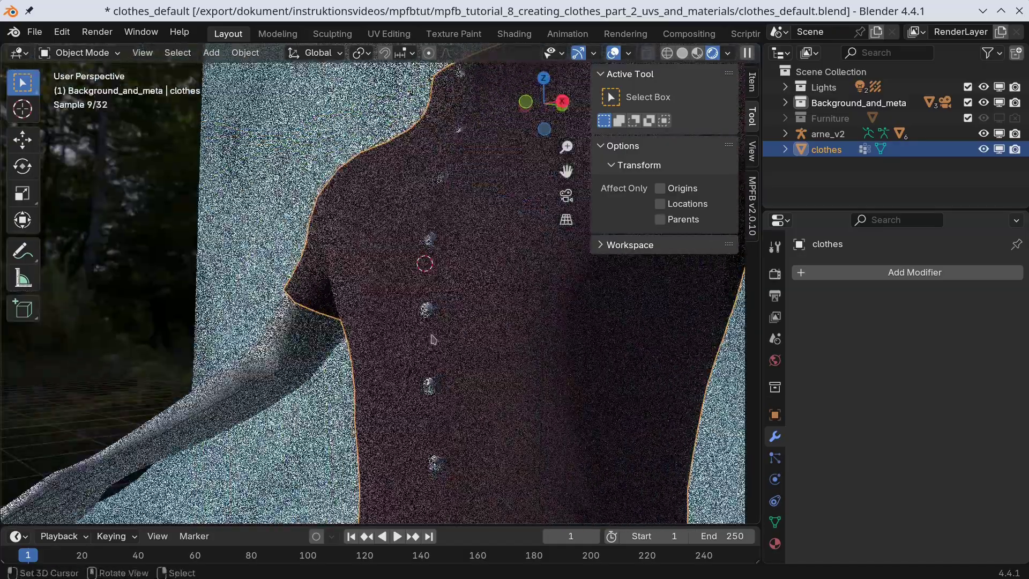
- Return to the camera view and render the image
scroll(432, 335, "down", 1)
key("KP_0")
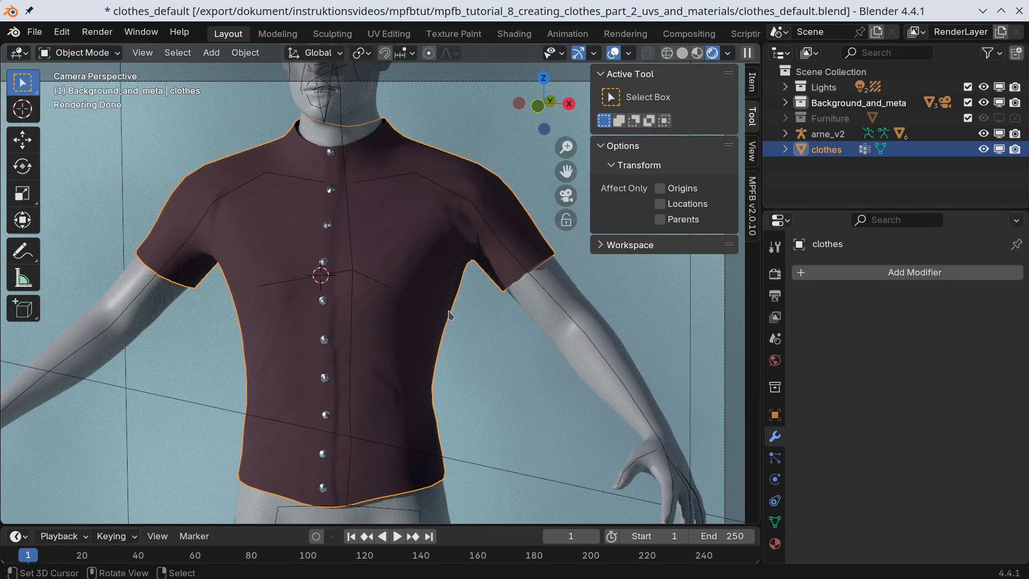
key("F12")
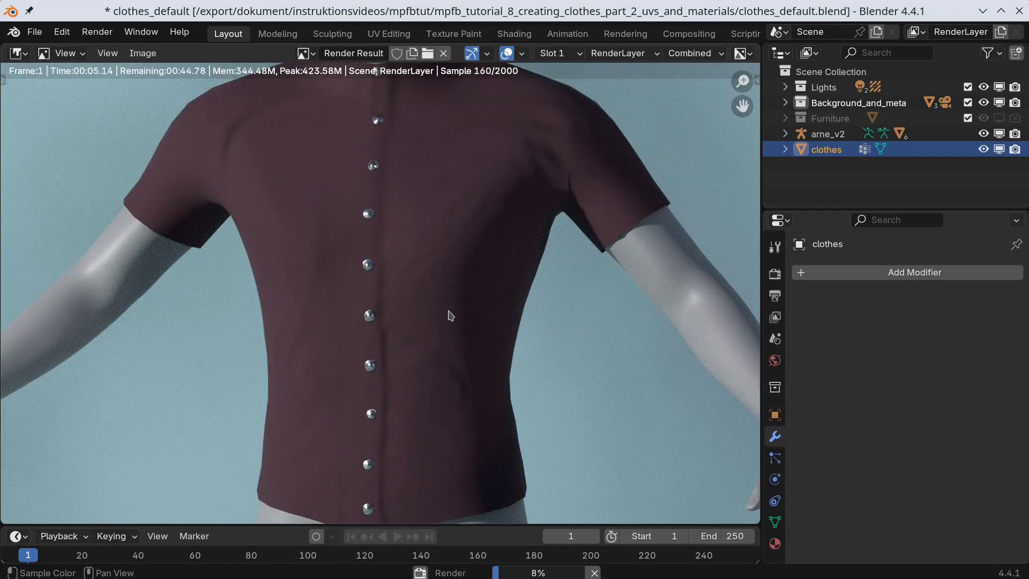